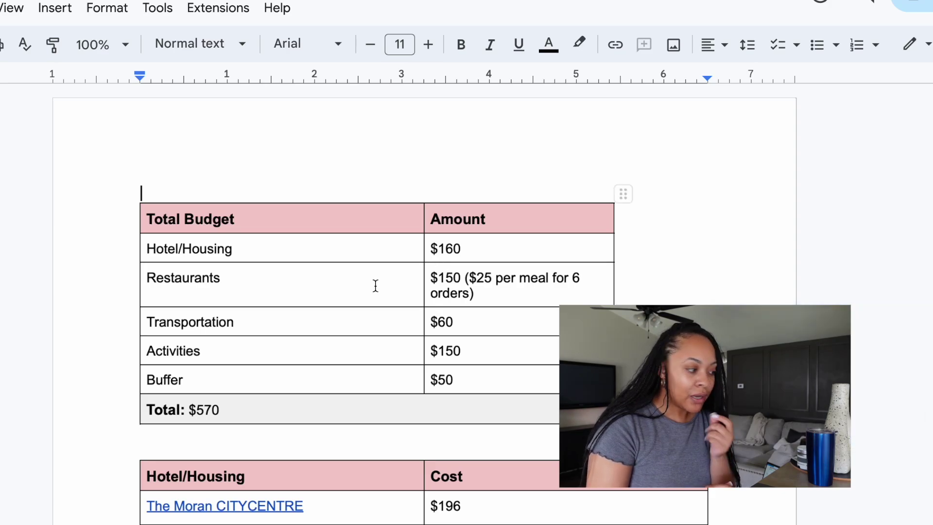
- Review the categories and amounts in the Total Budget table, from Hotel/Housing down to Buffer
click(284, 252)
drag(285, 252, 386, 273)
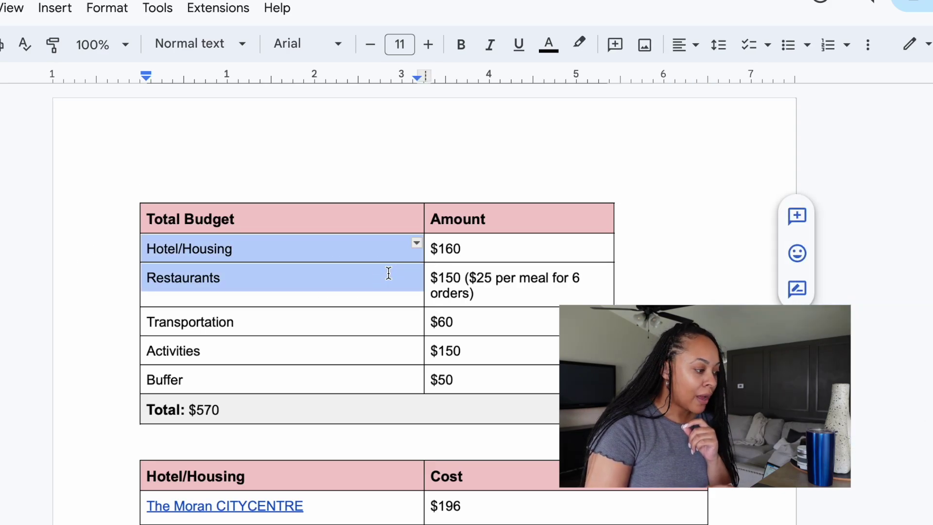
click(262, 282)
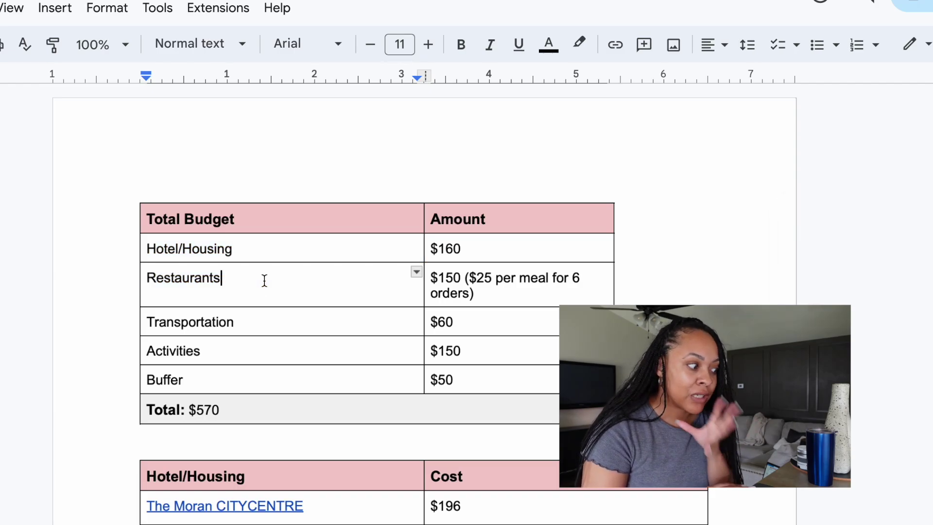
click(235, 323)
click(222, 351)
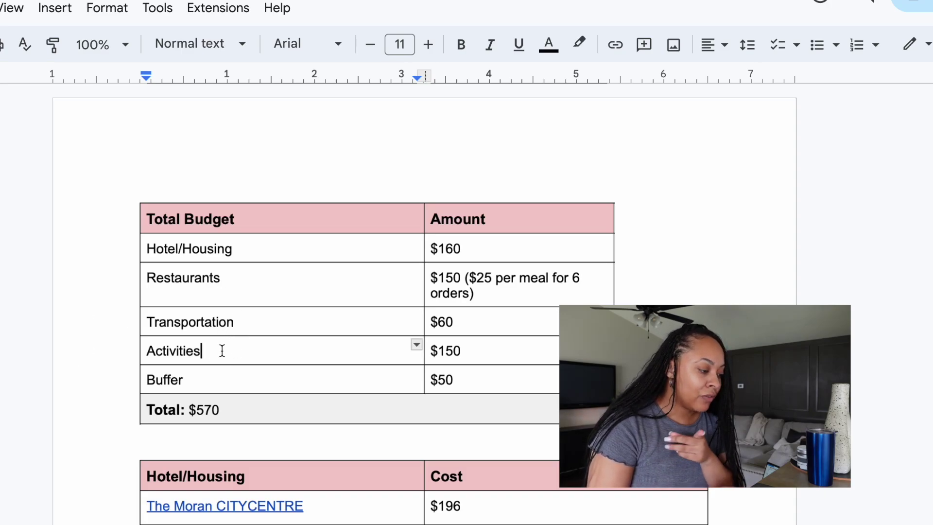
double_click(193, 382)
click(177, 378)
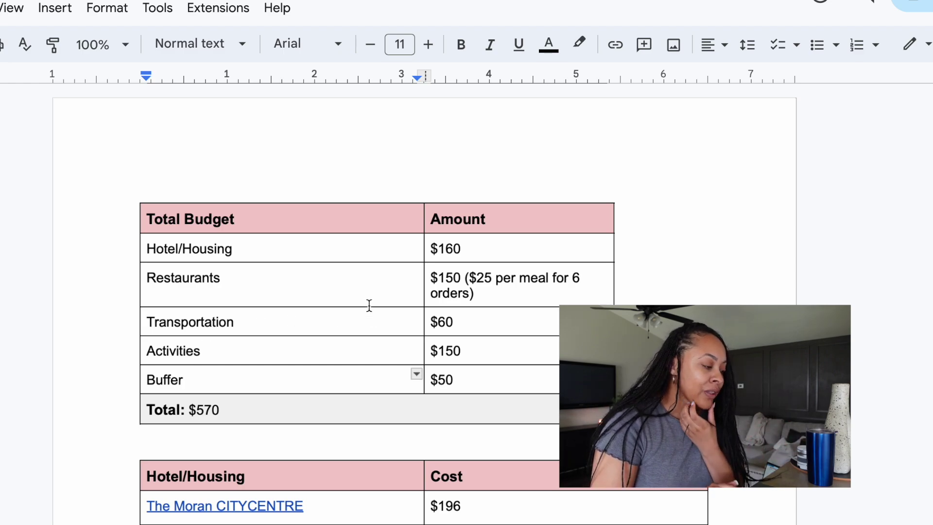
drag(337, 246, 335, 321)
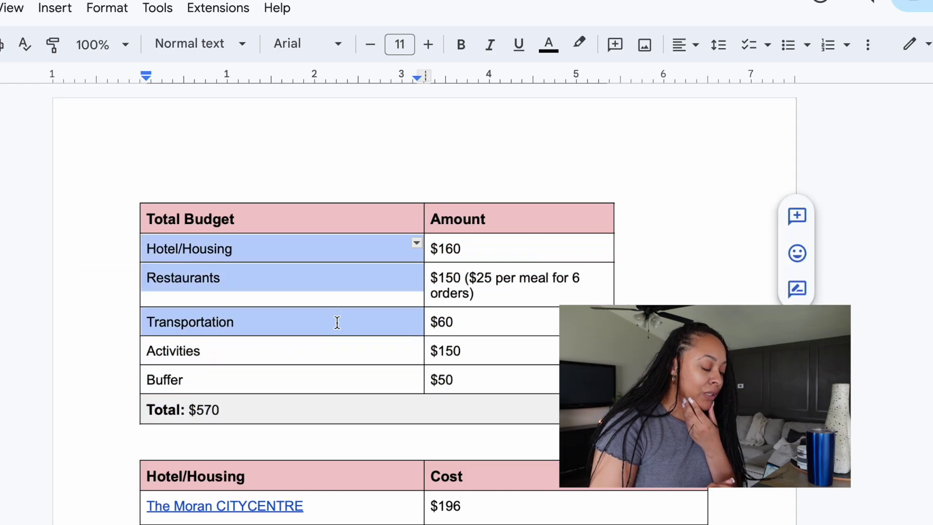
click(336, 359)
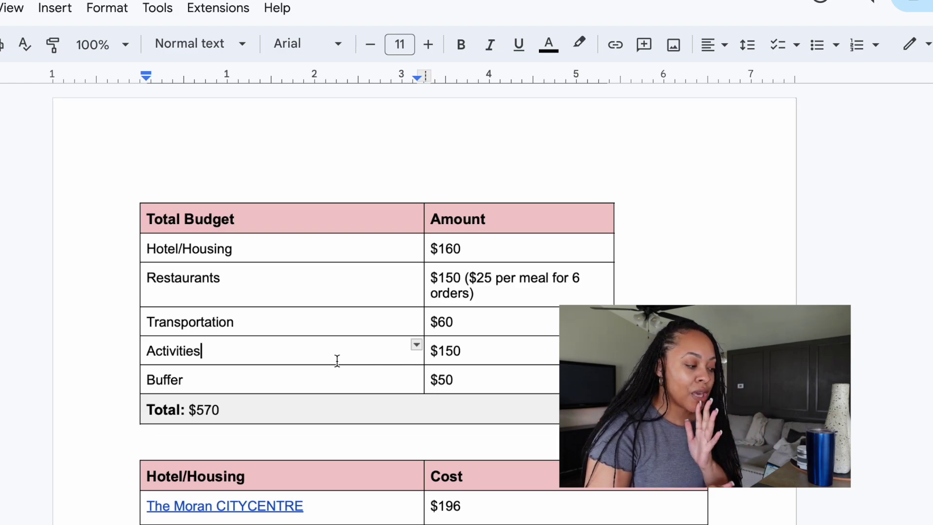
scroll(337, 360, down, 5)
scroll(336, 360, down, 1)
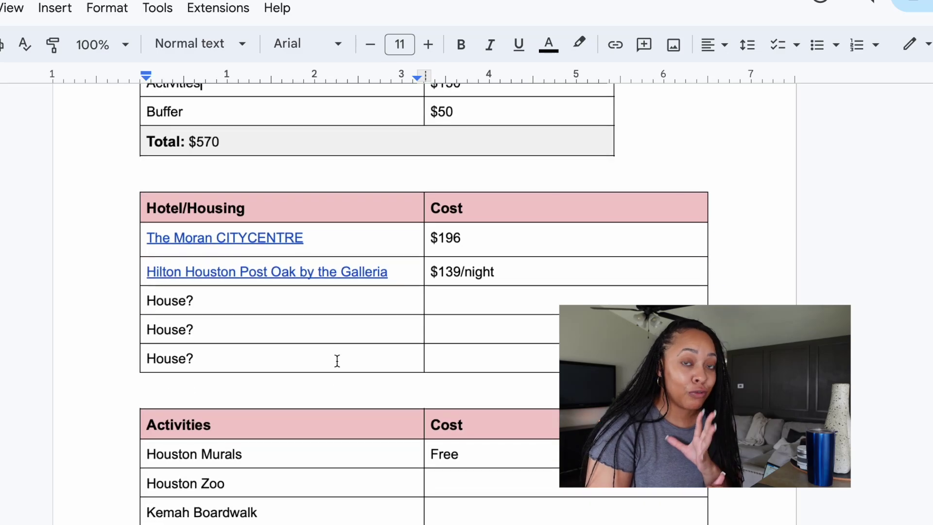
scroll(336, 369, up, 6)
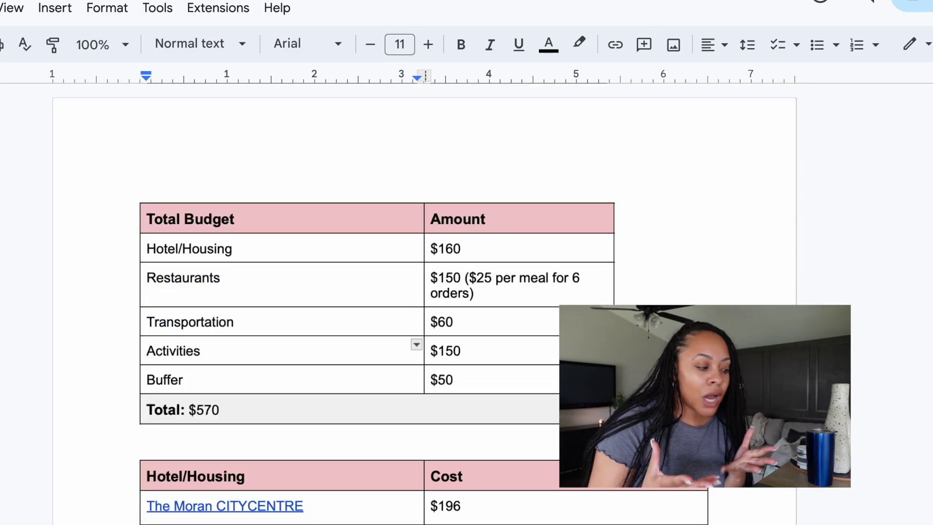
- Go through the options and costs in the Hotel/Housing table and preview the link for The Moran CITYCENTRE
scroll(335, 360, down, 3)
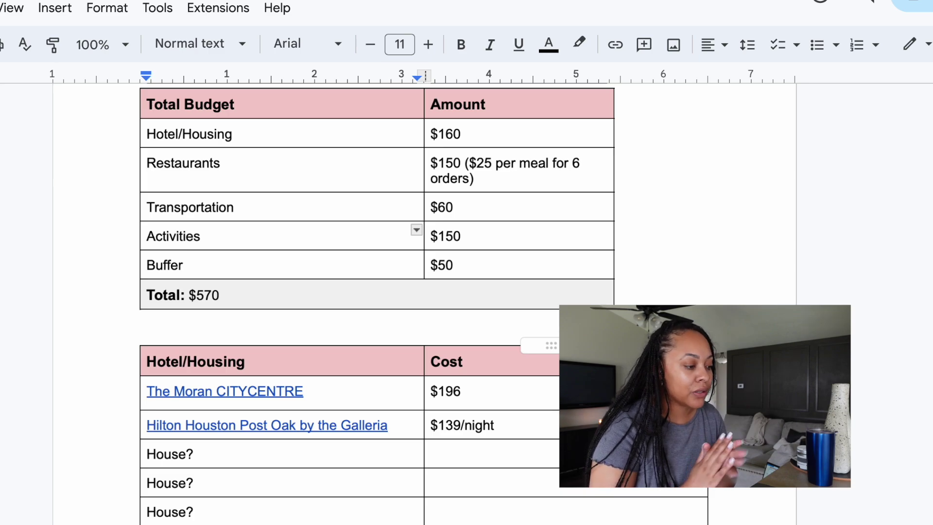
scroll(354, 243, down, 3)
drag(354, 243, 356, 354)
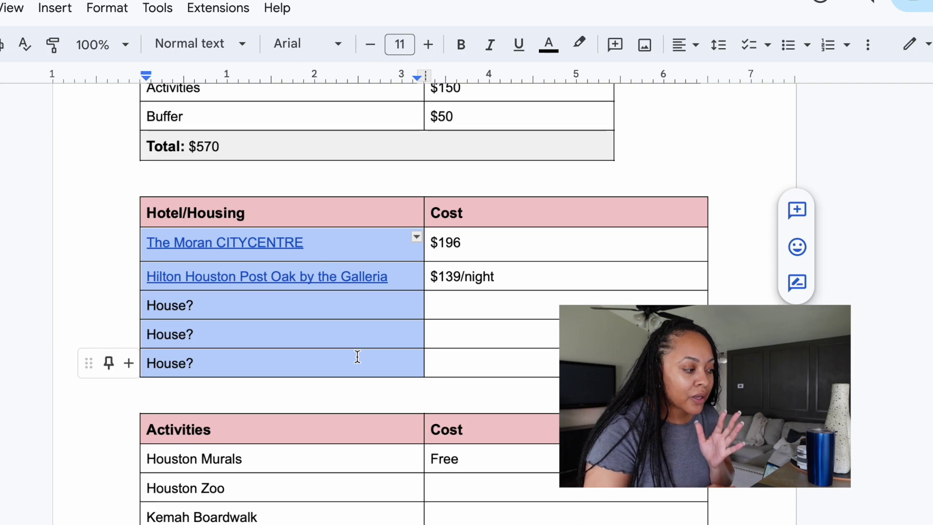
click(357, 356)
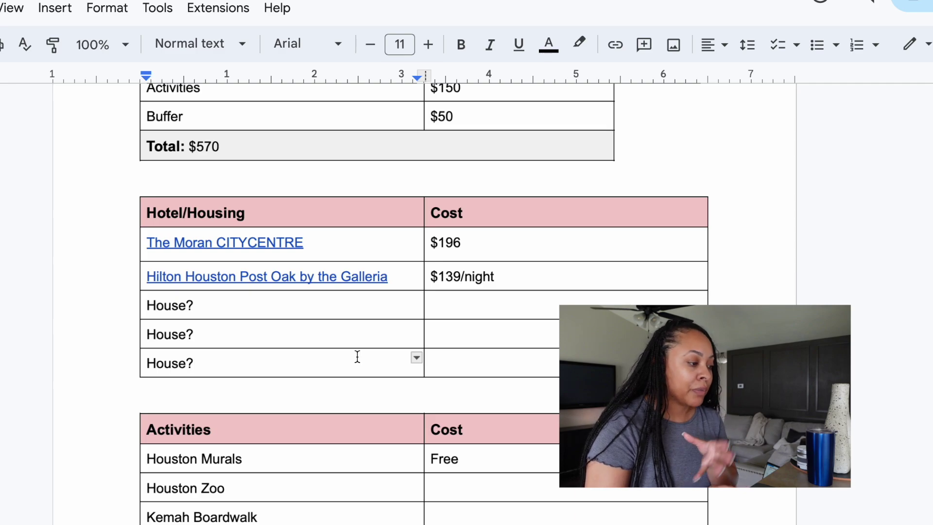
click(469, 253)
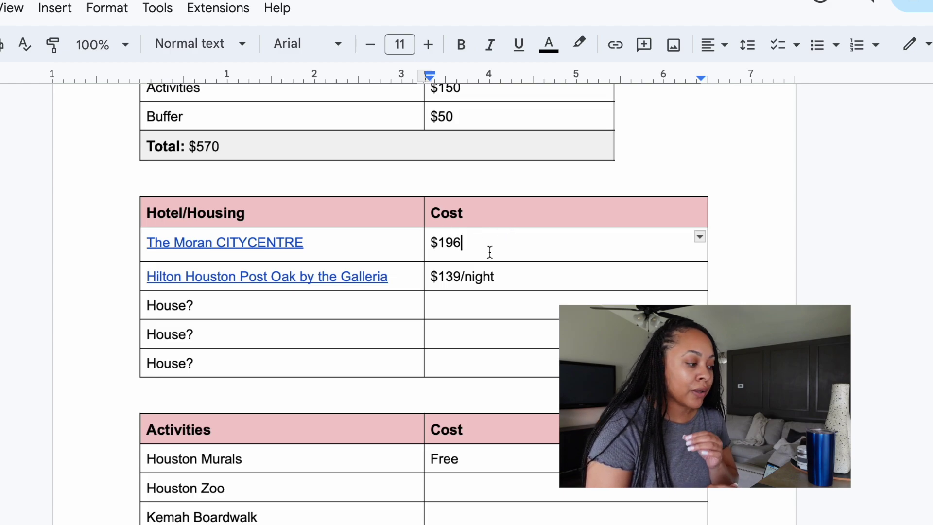
click(278, 244)
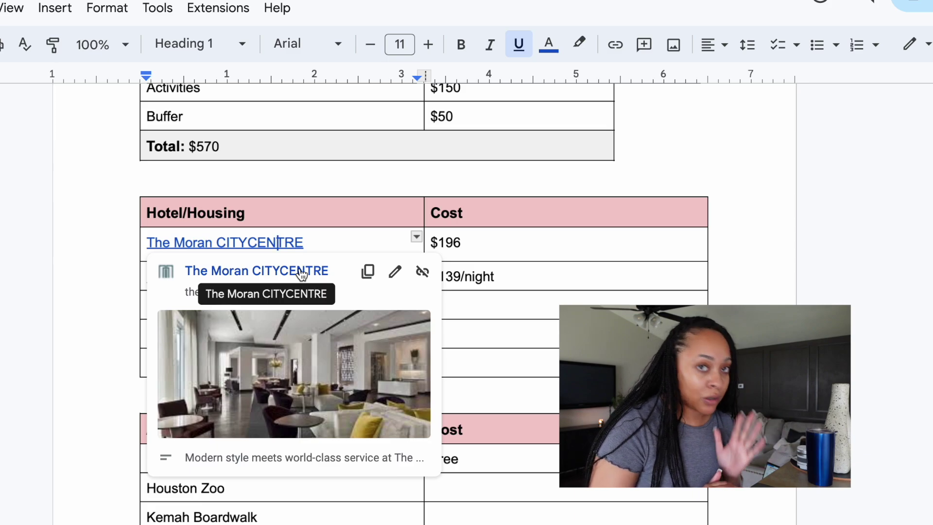
click(515, 235)
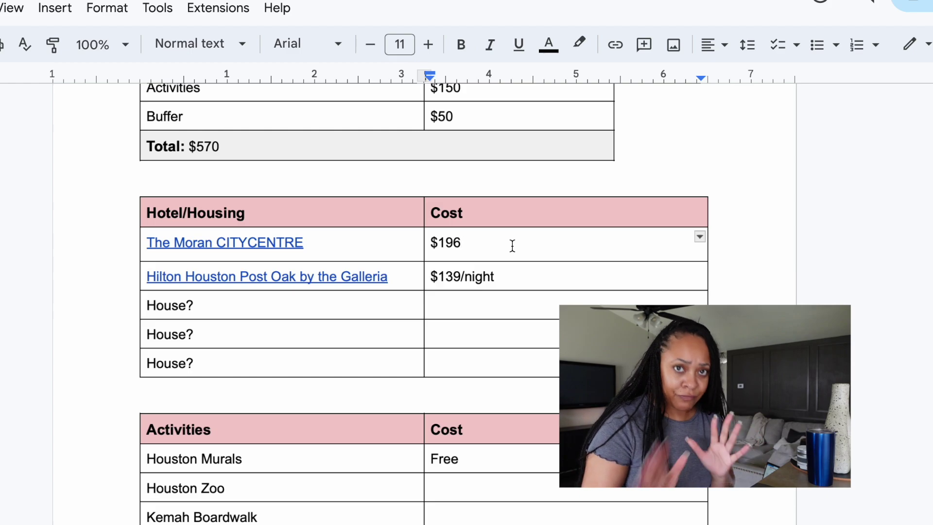
- Review the list in the Activities table, from Houston Murals to Honey Art Cafe, and its Cost column
scroll(452, 273, down, 10)
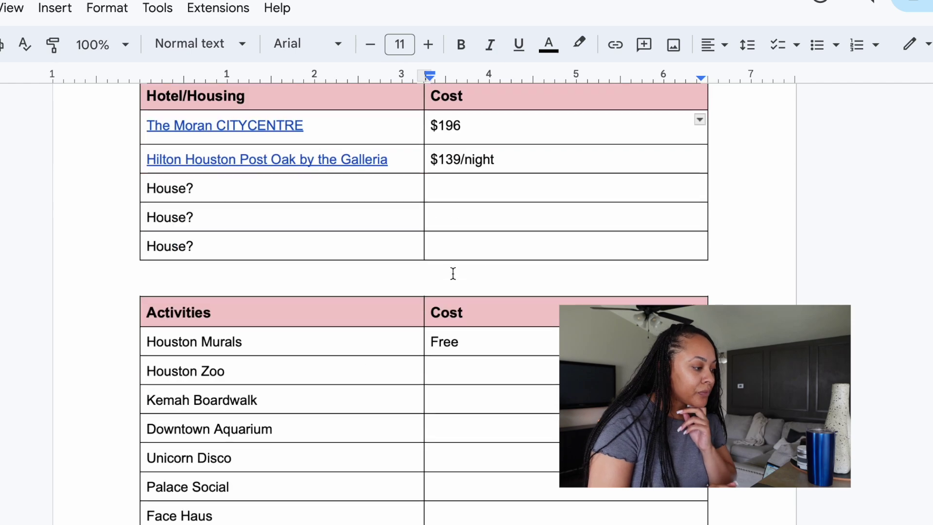
scroll(364, 308, up, 5)
scroll(364, 308, up, 1)
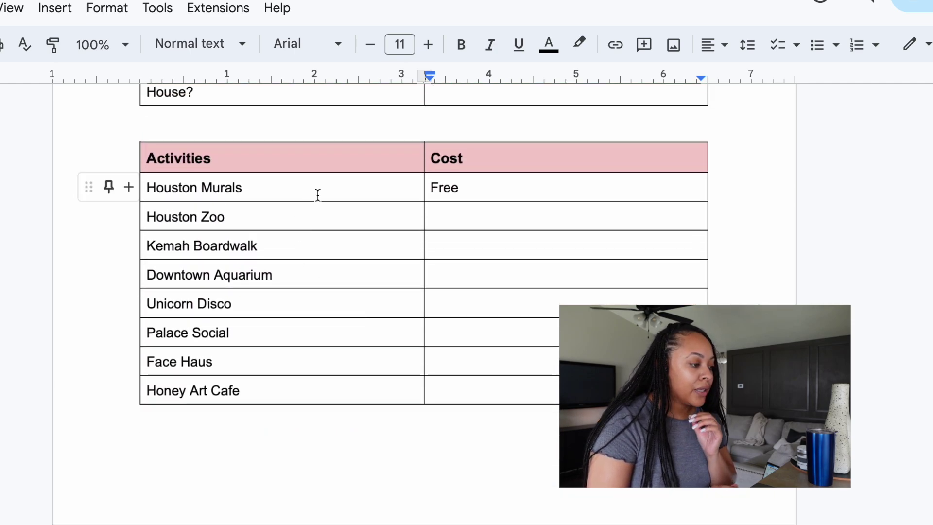
drag(316, 193, 284, 381)
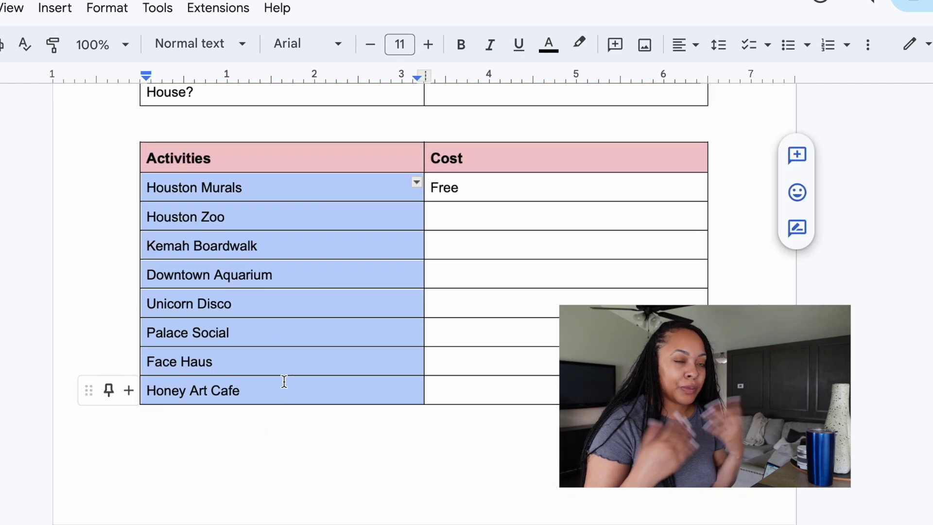
click(492, 217)
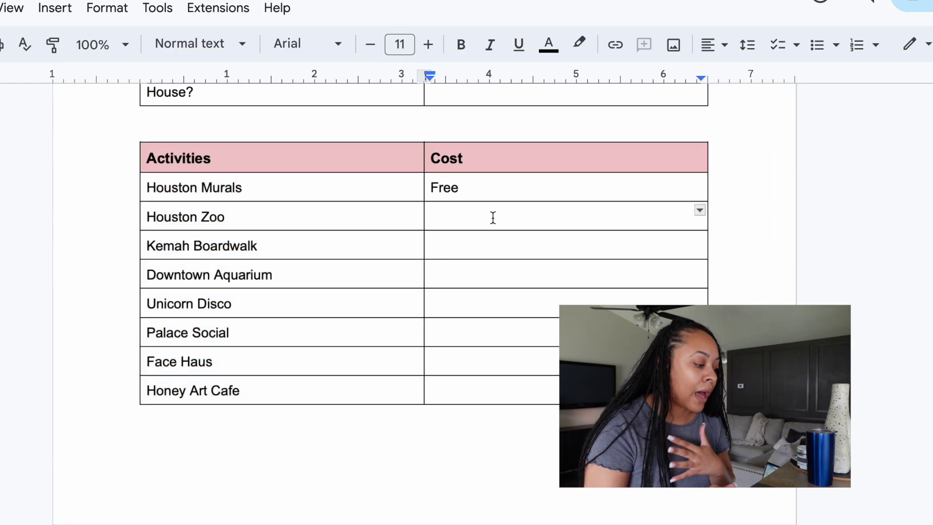
- Look over the Restaurants list on the second page, and return to the Total Budget table
scroll(492, 217, down, 8)
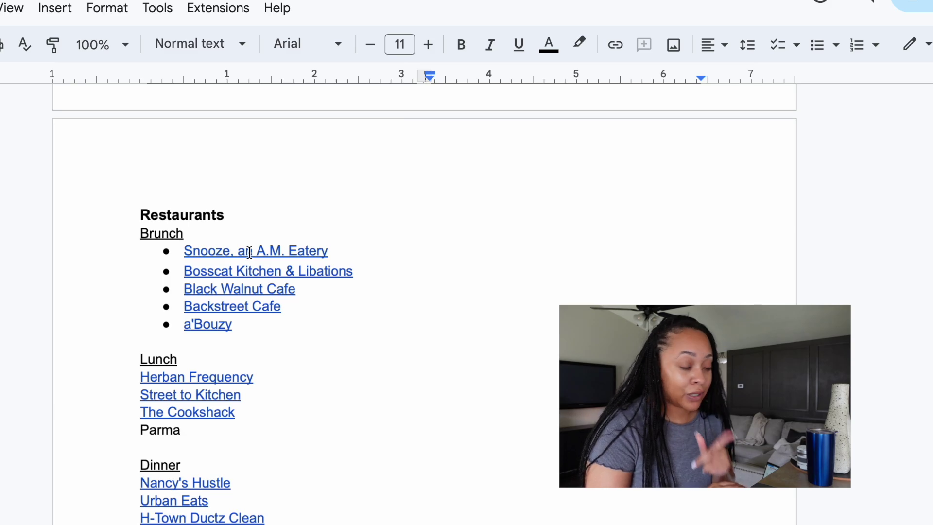
scroll(390, 286, up, 10)
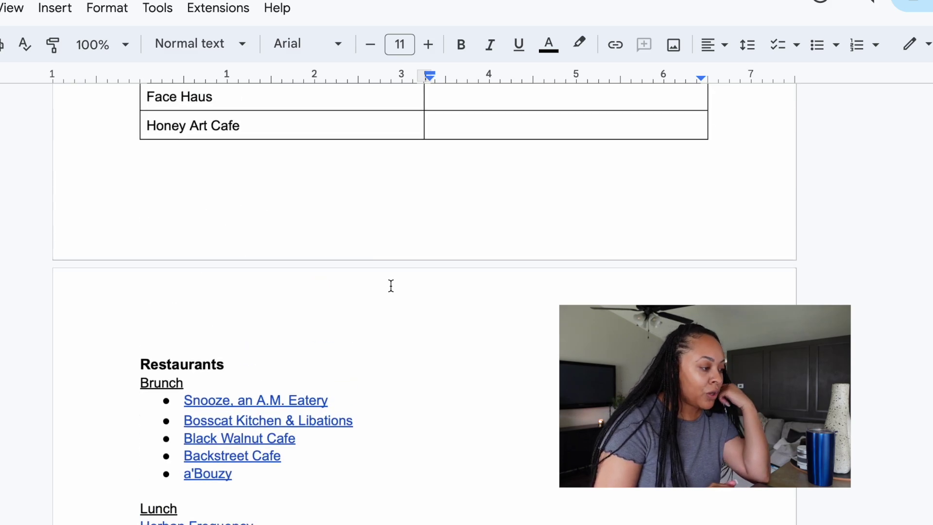
scroll(391, 286, up, 10)
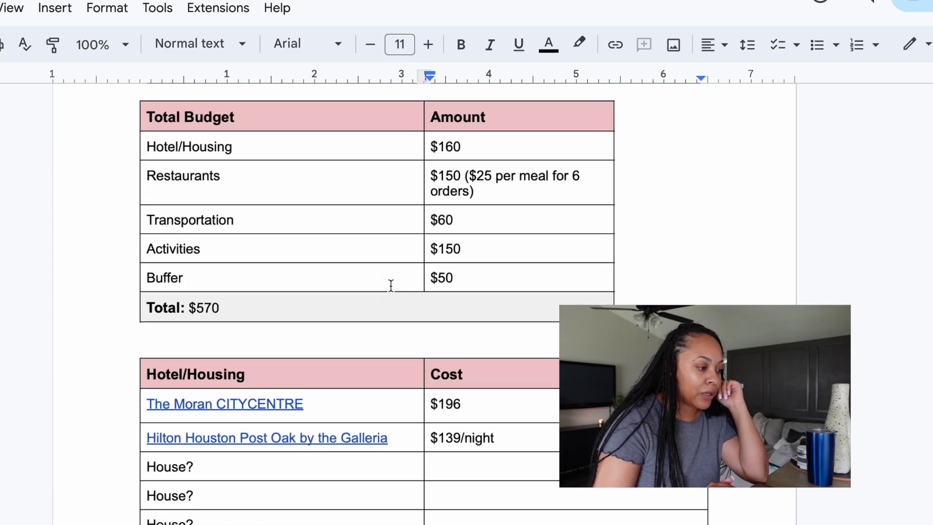
scroll(390, 286, down, 3)
scroll(390, 286, up, 3)
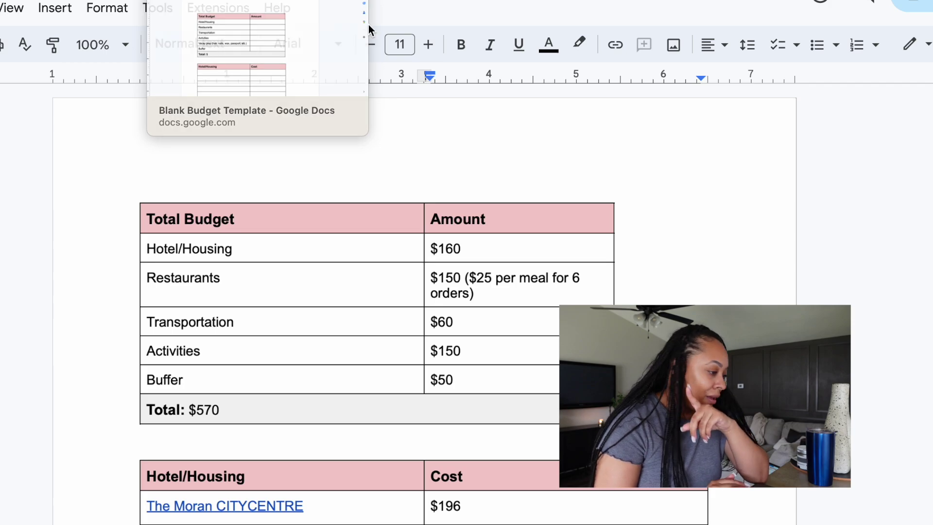
- Switch to the Blank Budget Template document and review its budget categories, including the Vacay prep and Buffer rows
click(521, 296)
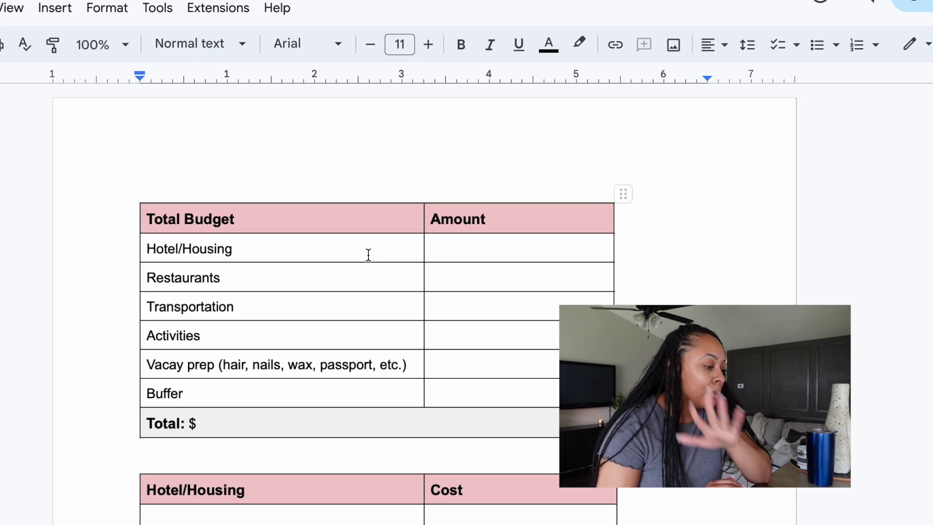
click(392, 249)
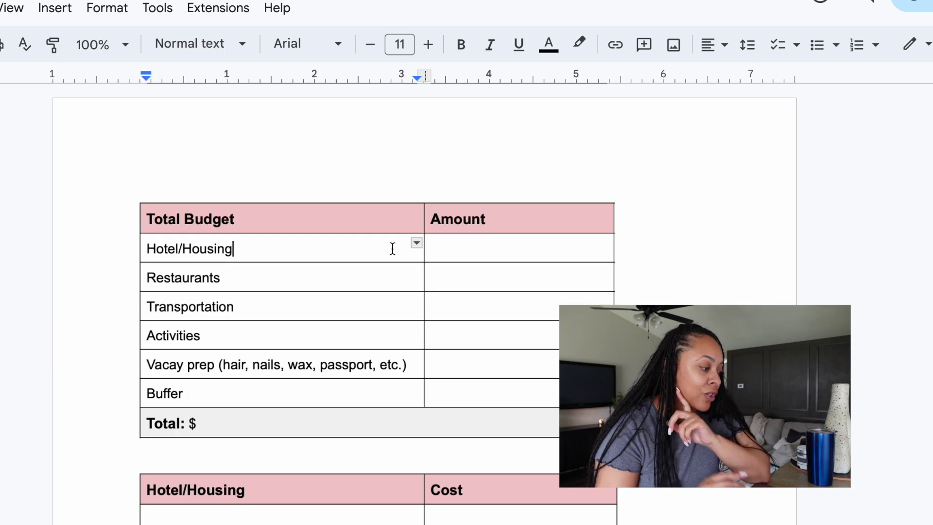
click(281, 360)
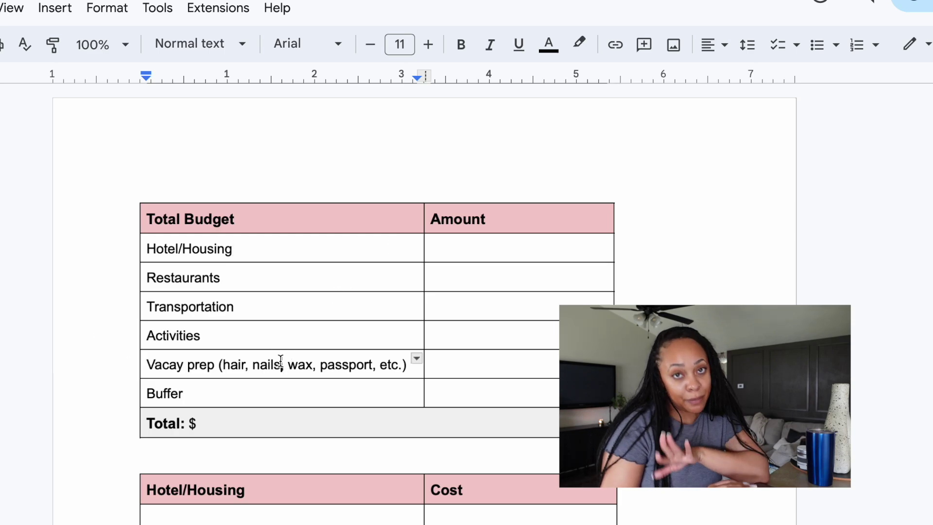
click(272, 394)
scroll(270, 392, down, 3)
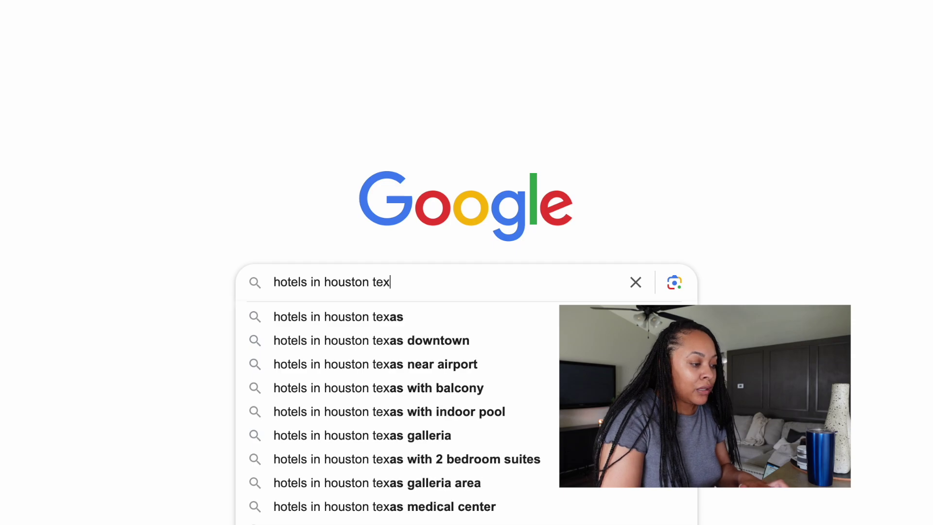
- Search Google for "hotels in houston texas" and look through the sponsored booking sites and hotel listings
text(as)
key(Return)
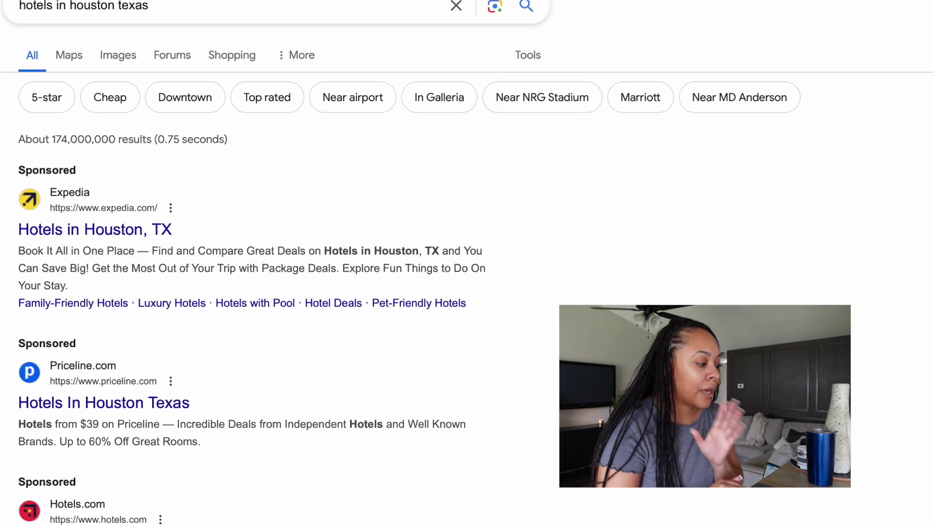
scroll(487, 434, down, 8)
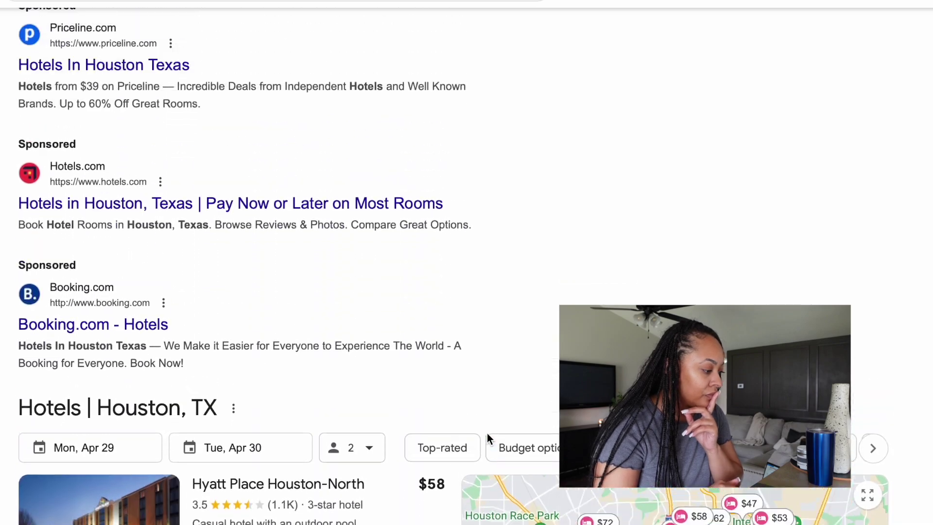
scroll(487, 433, down, 6)
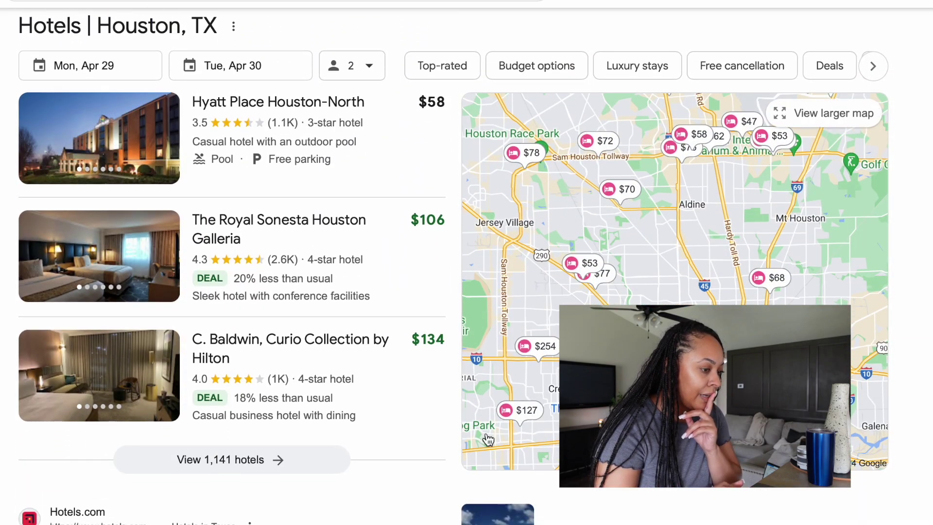
scroll(486, 452, up, 1)
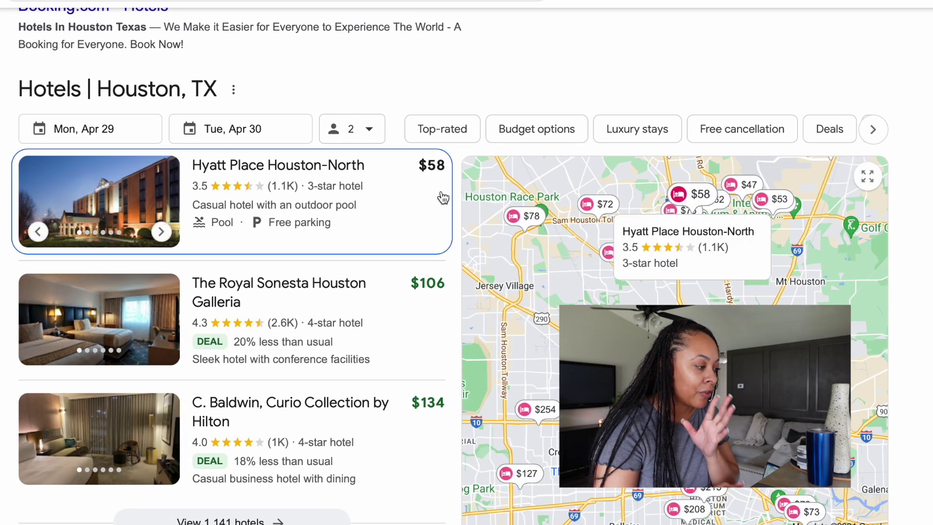
scroll(443, 200, up, 3)
scroll(447, 281, up, 6)
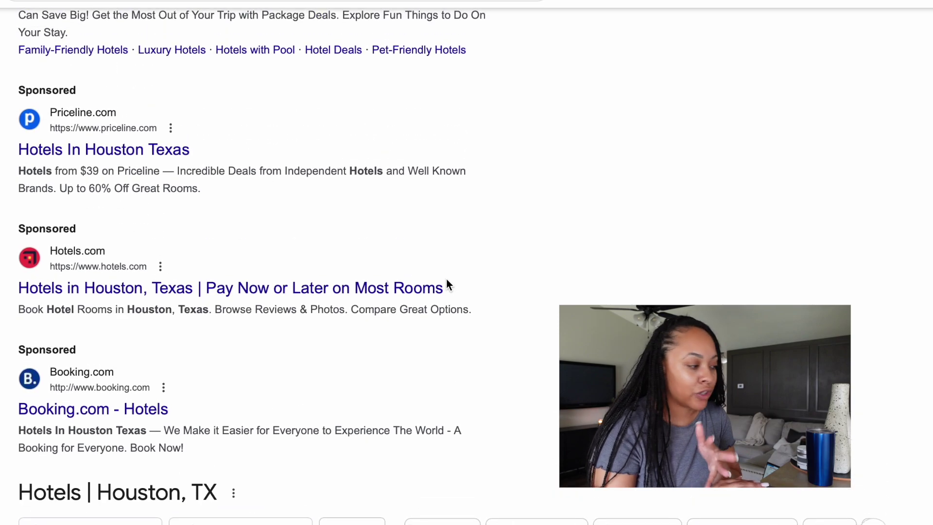
scroll(447, 281, up, 5)
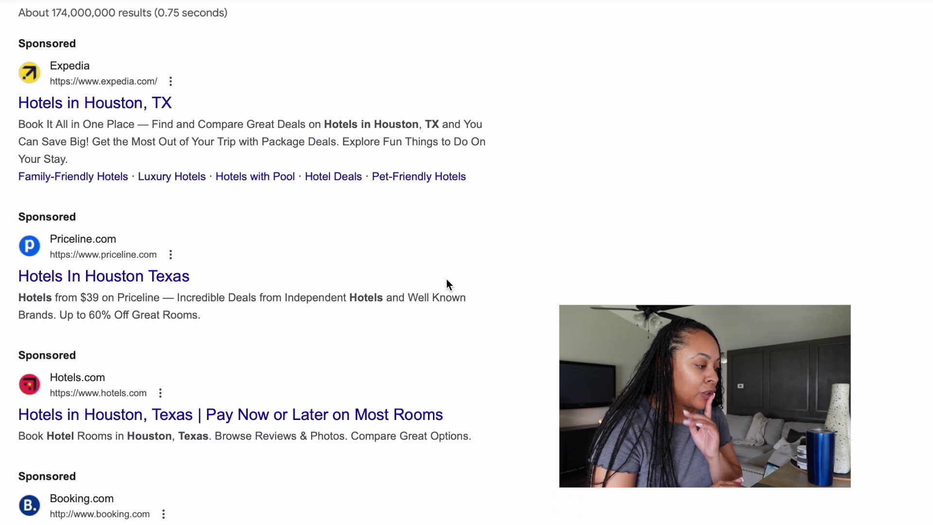
- View the available guest-count choices for the Houston hotel listings and leave the selection as is
scroll(447, 282, down, 12)
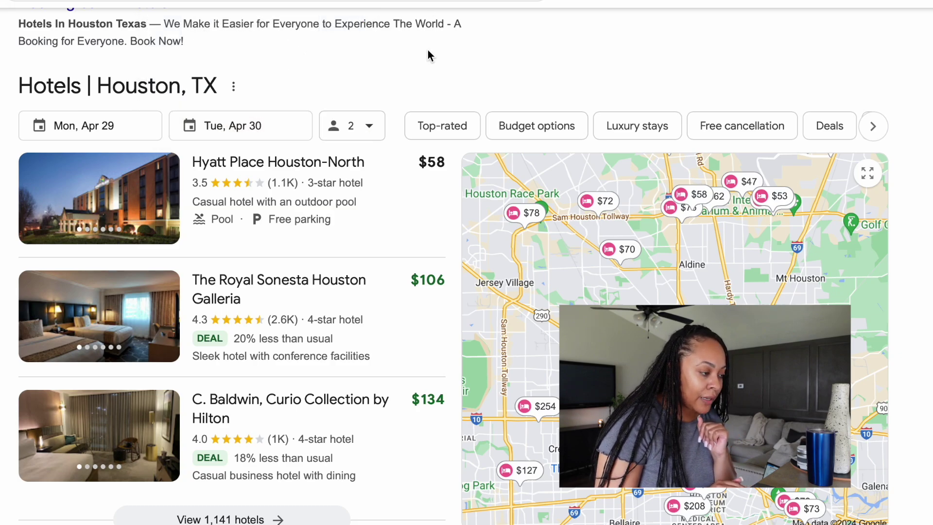
click(370, 130)
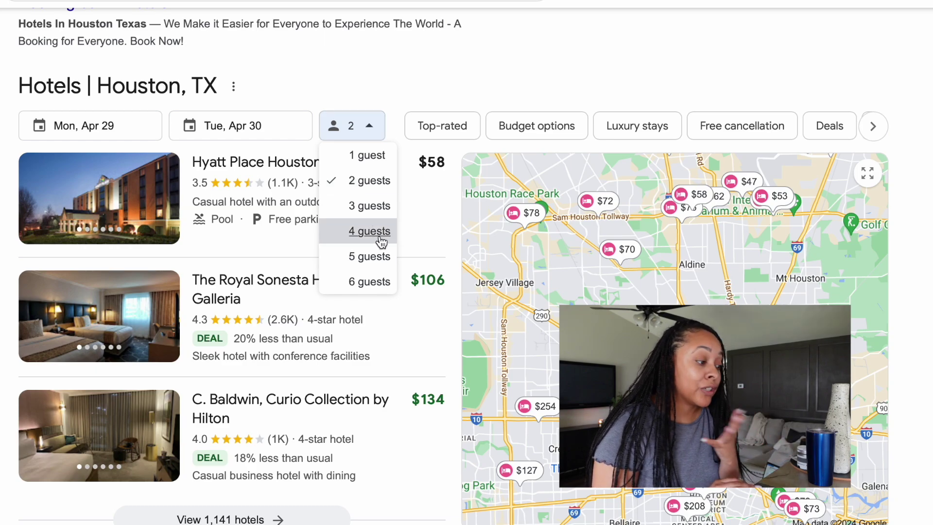
click(386, 68)
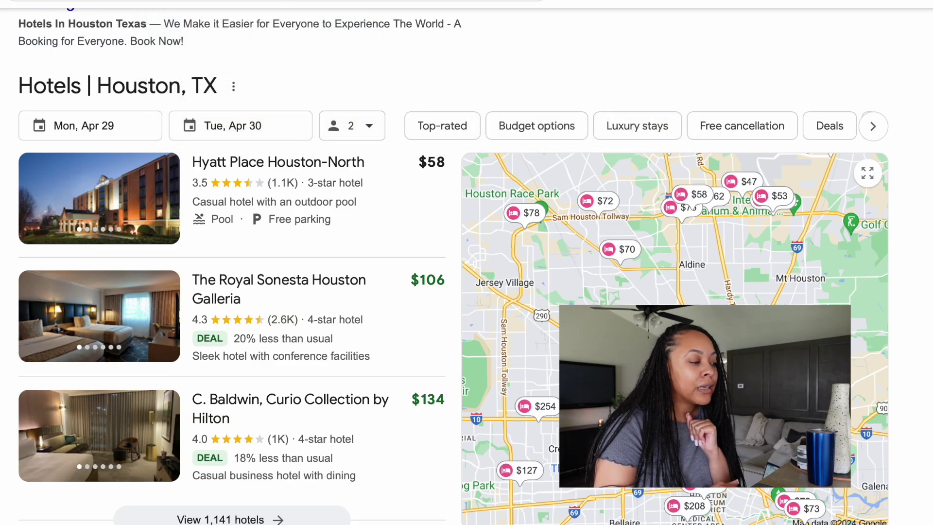
- Switch to the blank budget template and enter Hyatt Place Houston at $58 in the first row of the Hotel/Housing table
click(204, 1)
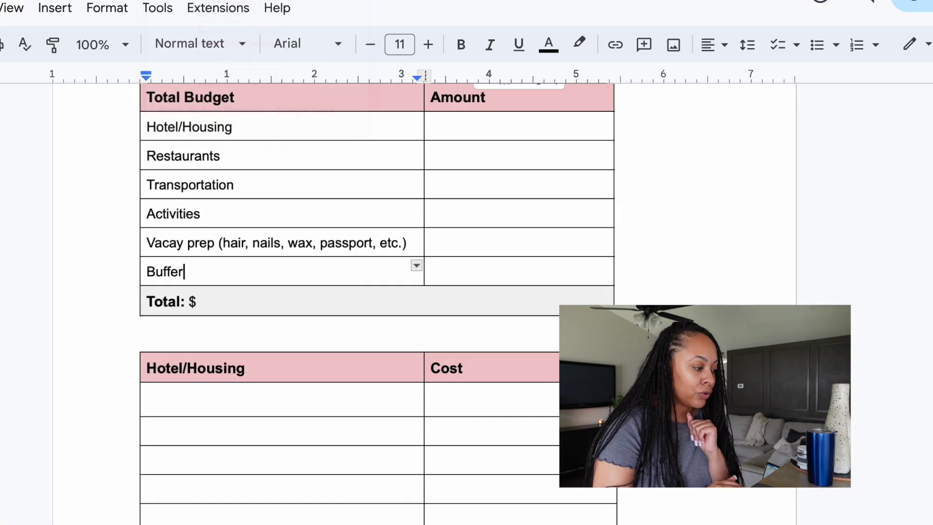
double_click(210, 406)
text(Hya)
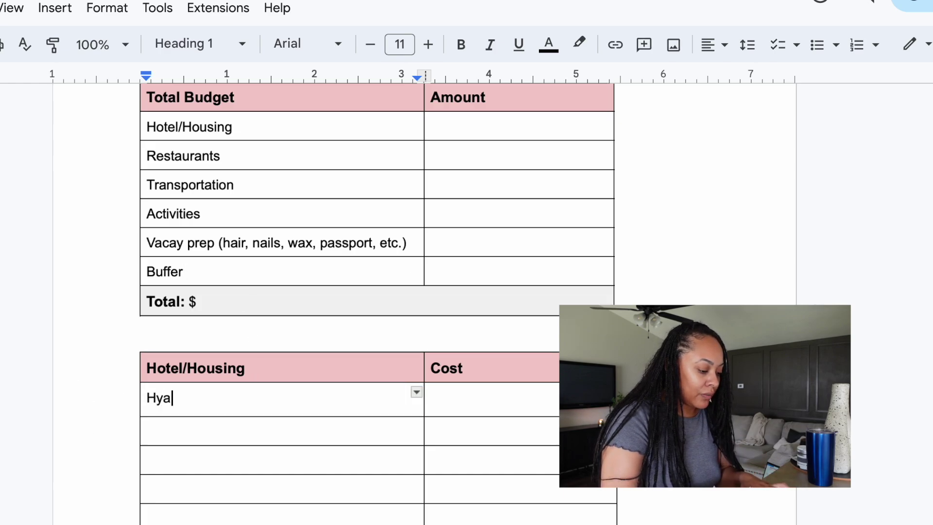
text(tt Place Hous)
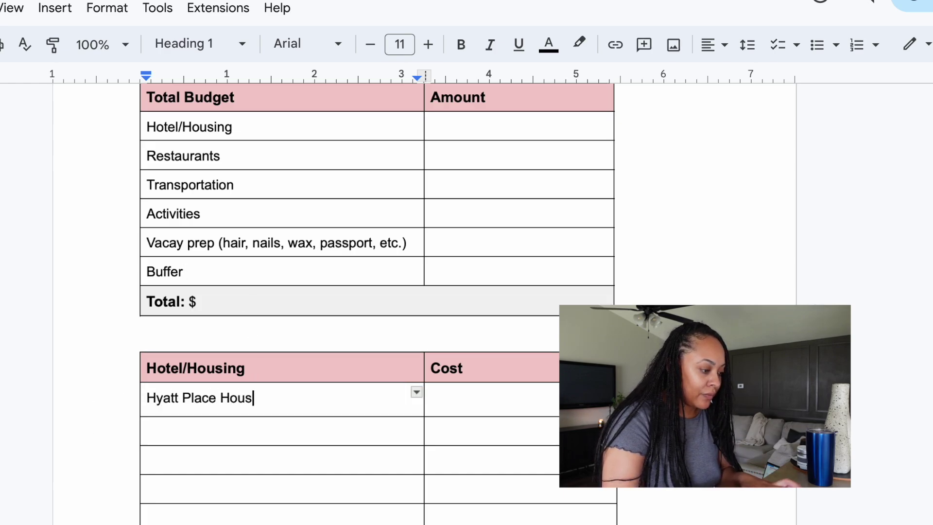
text(ton)
click(430, 397)
text($)
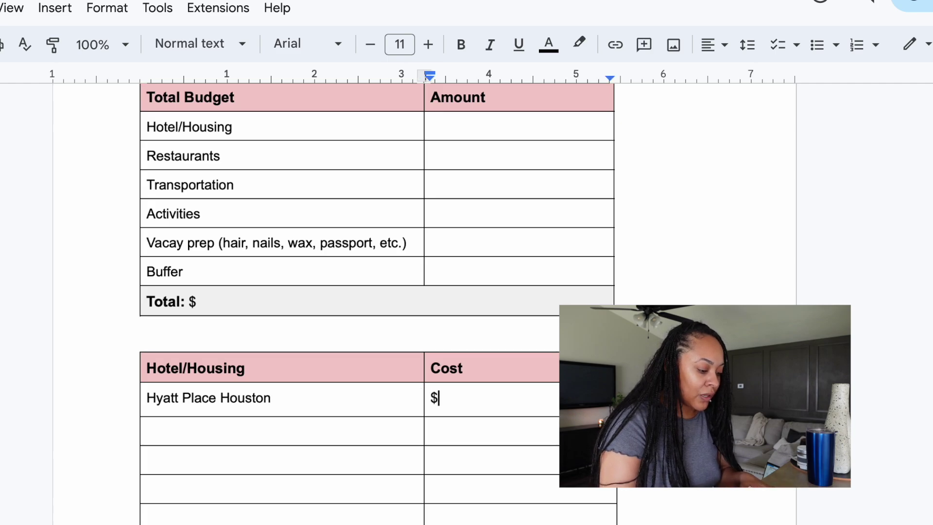
text(58)
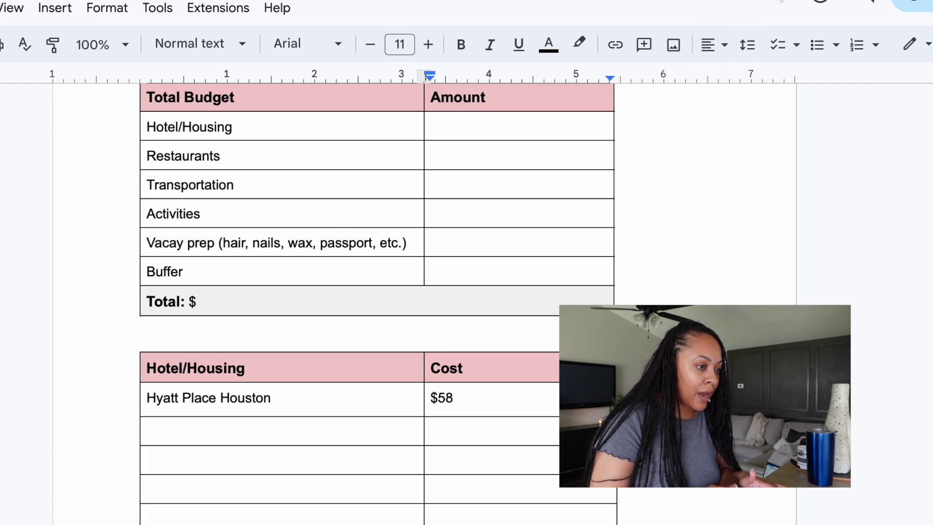
- Open the Hyatt Place Houston-North listing from the Google hotel results and copy its website link
click(466, 1)
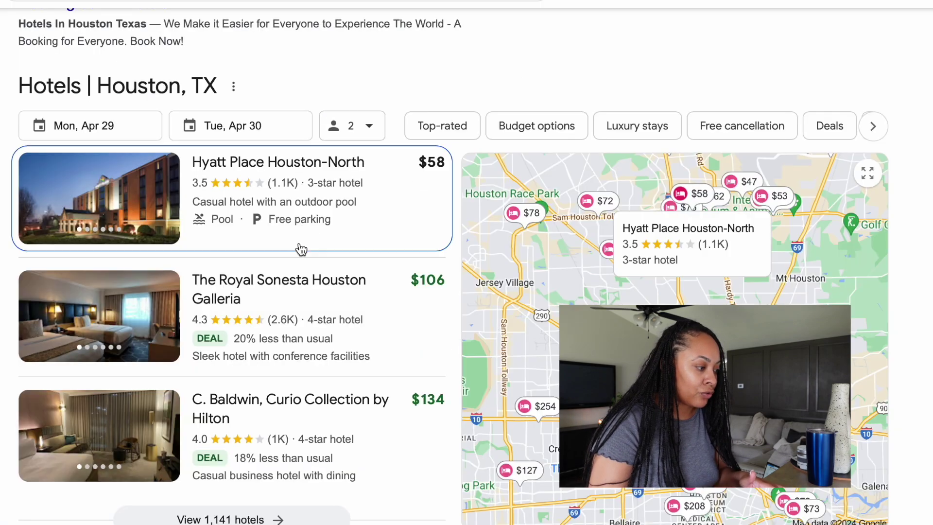
click(348, 175)
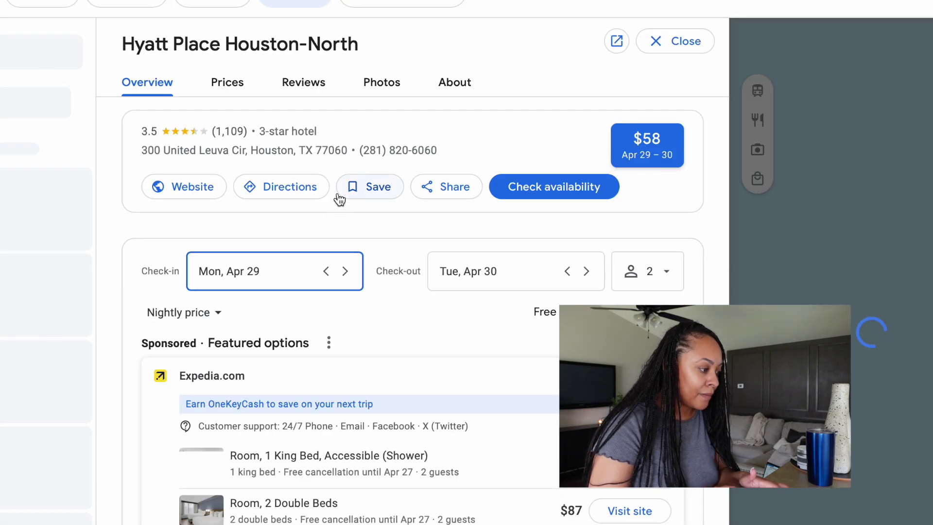
click(208, 190)
right_click(208, 190)
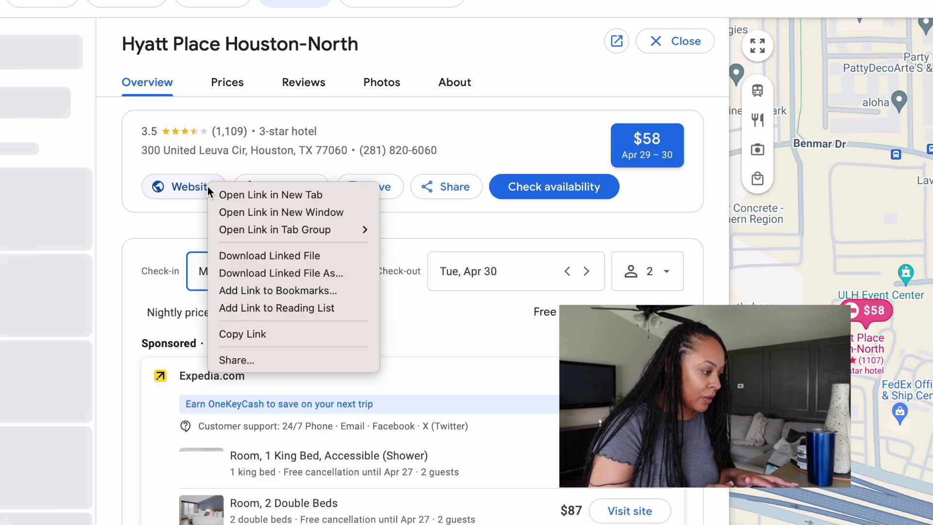
click(262, 335)
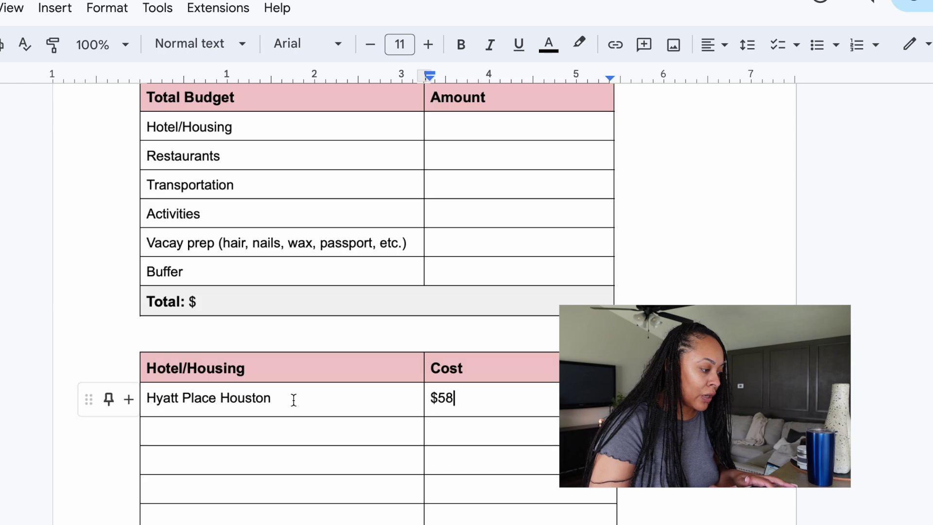
- In the budget template, turn the Hyatt Place Houston text into a hyperlink using the copied website address
drag(292, 397, 146, 409)
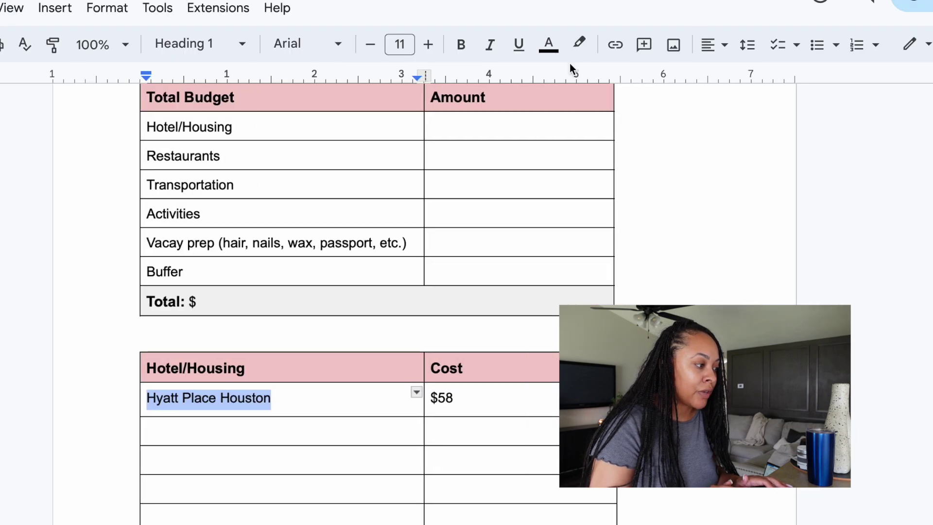
click(61, 10)
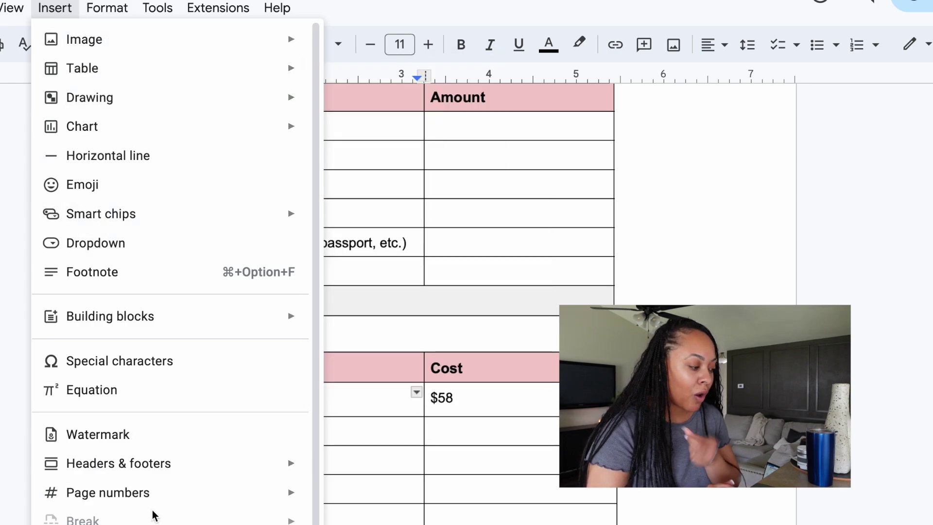
scroll(150, 507, down, 1)
mouse_move(169, 475)
scroll(170, 480, down, 3)
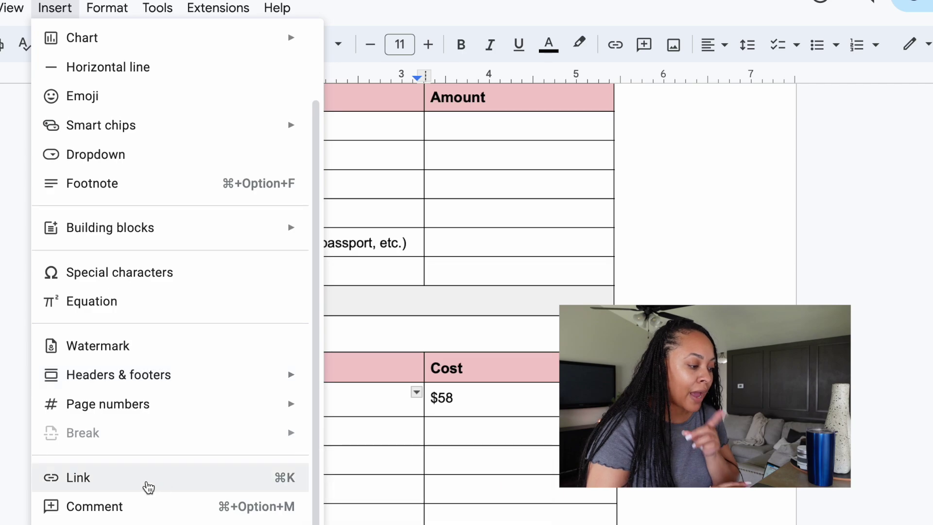
click(146, 486)
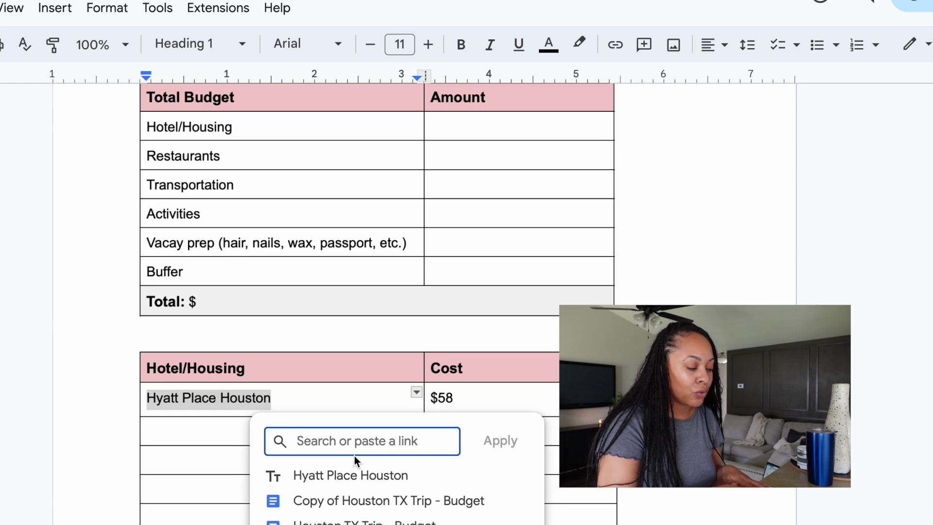
key(ctrl+v)
click(499, 440)
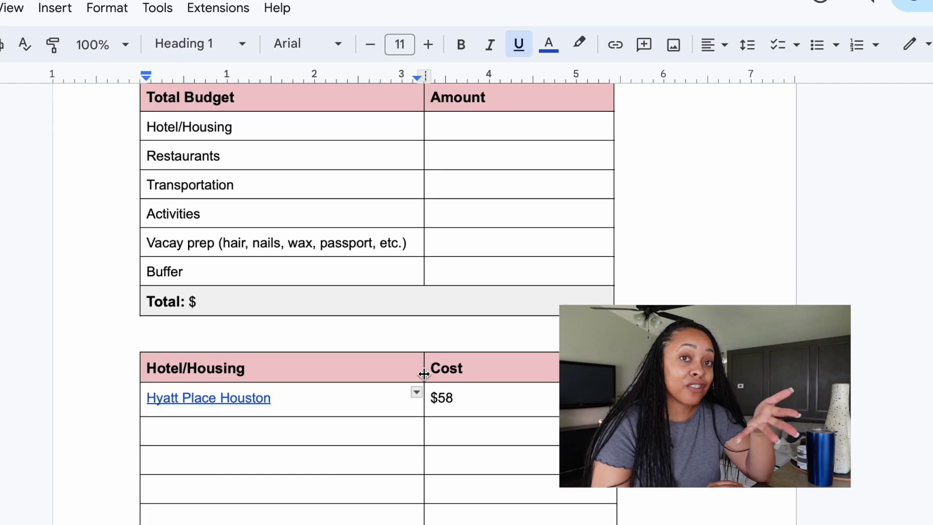
- Check the Houston hotel results and enter Royal Senesta at $106 in the second row of the Hotel/Housing table
click(356, 432)
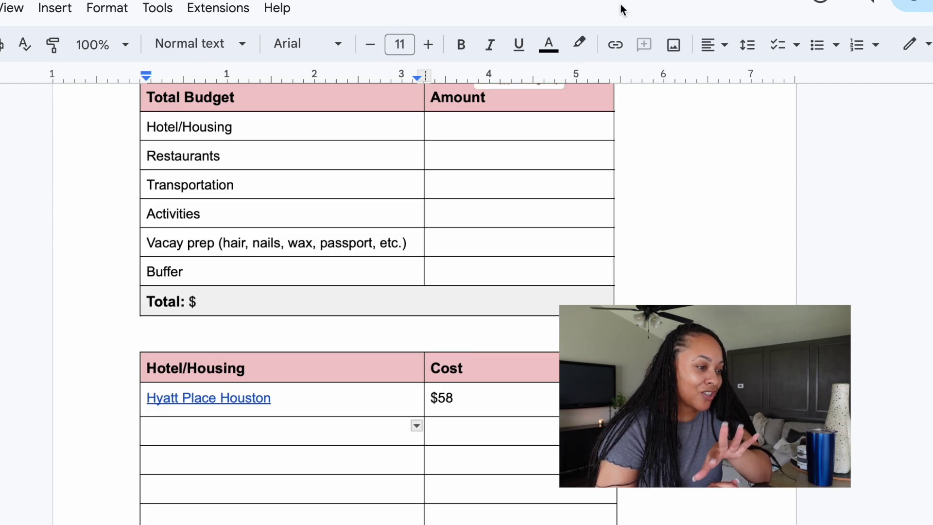
click(836, 1)
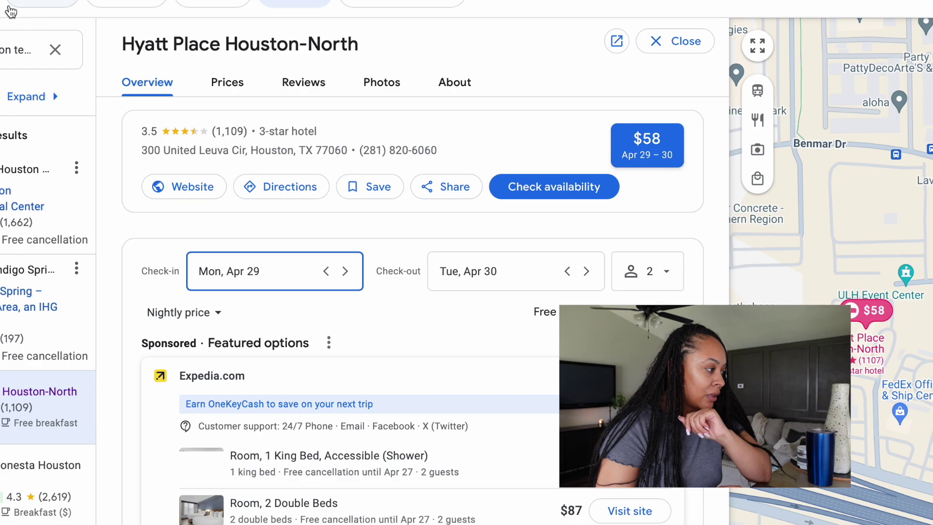
click(12, 4)
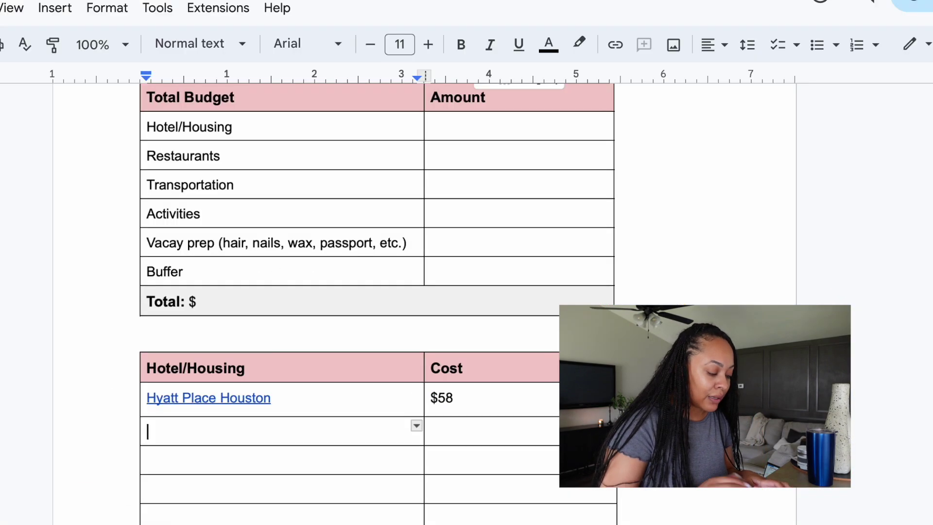
text(Roya)
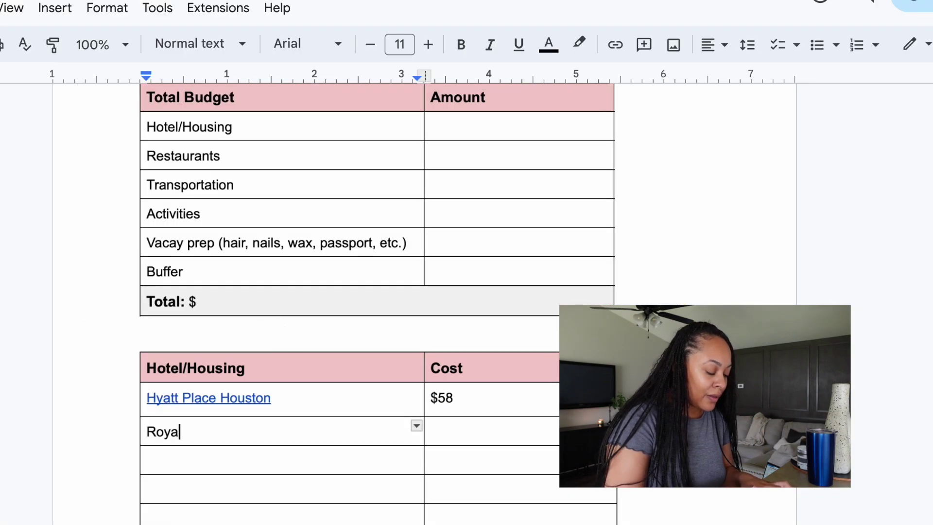
text(l Sene)
key(BackSpace)
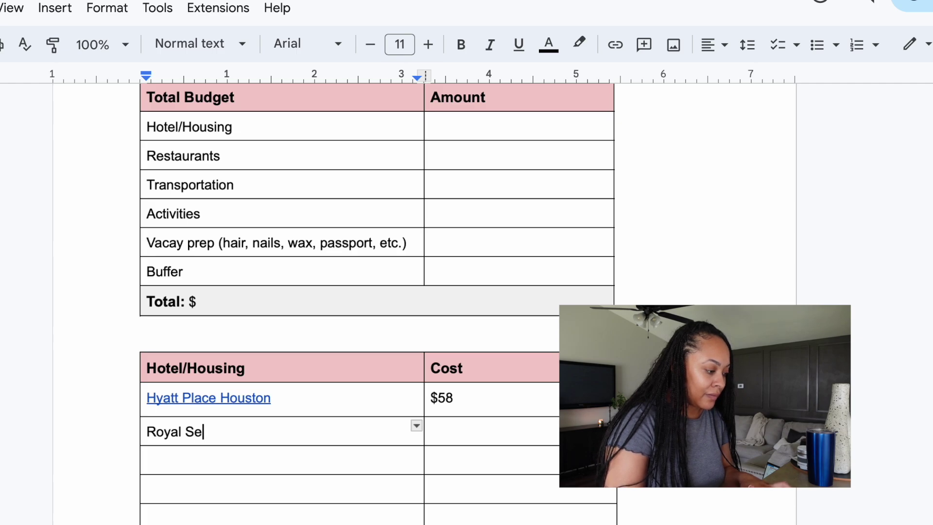
text(nesta)
key(Tab)
text($10)
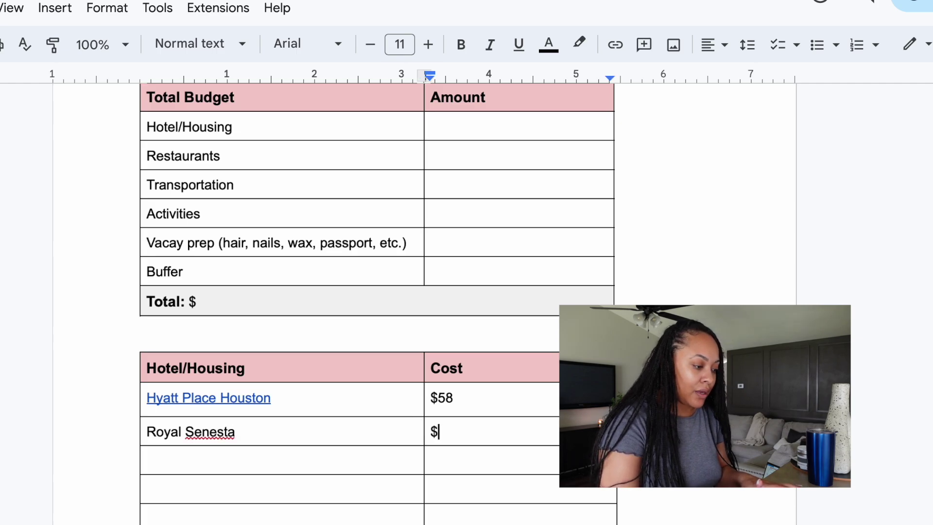
text(0)
key(BackSpace)
text(6)
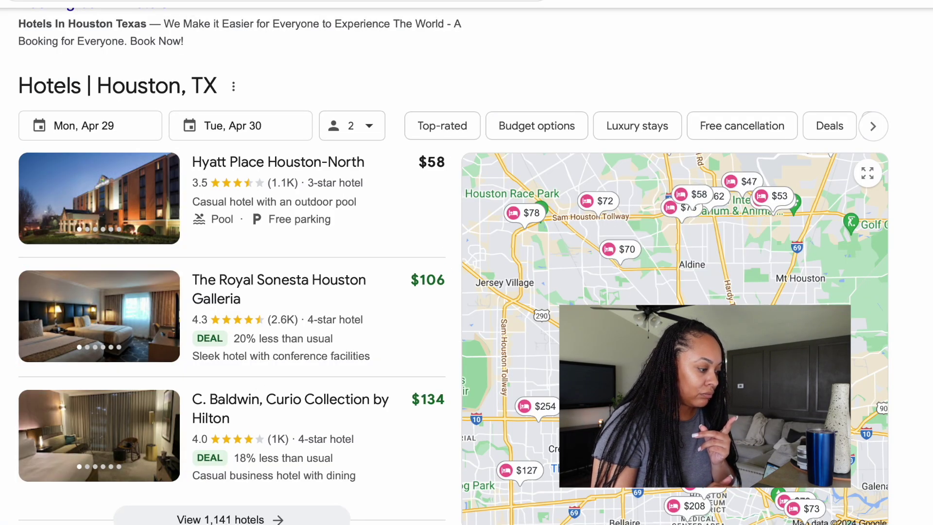
- Enter C Baldwin at $134 in the third row of the Hotel/Housing table, checking the name and price against the hotel results
click(195, 1)
click(297, 458)
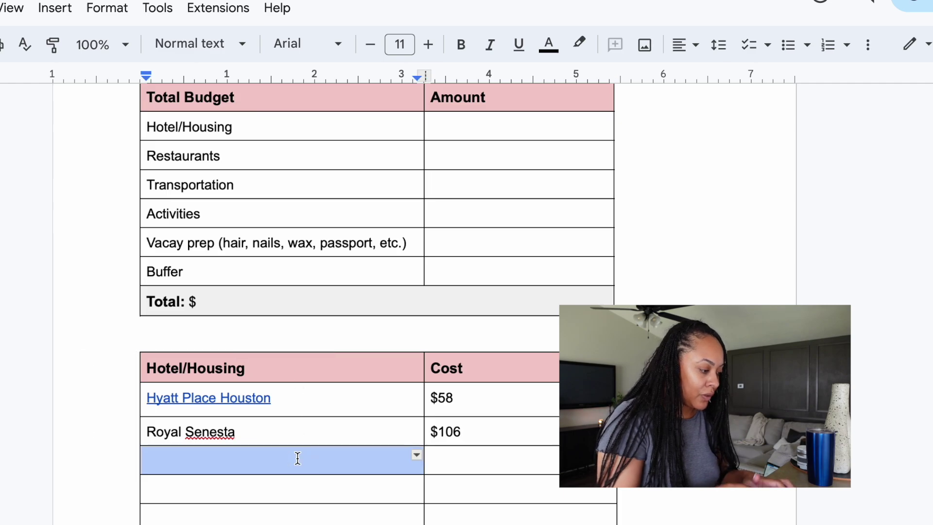
click(298, 458)
text(C)
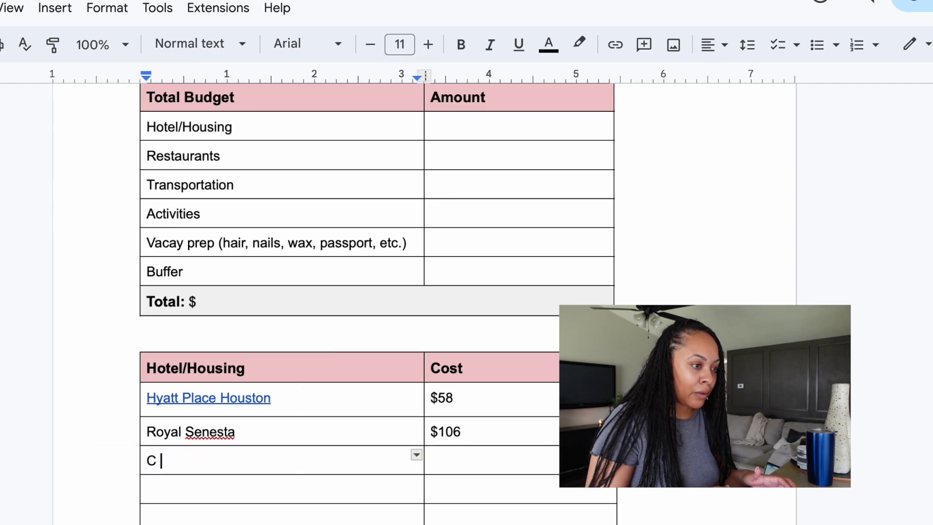
key(ctrl+Tab)
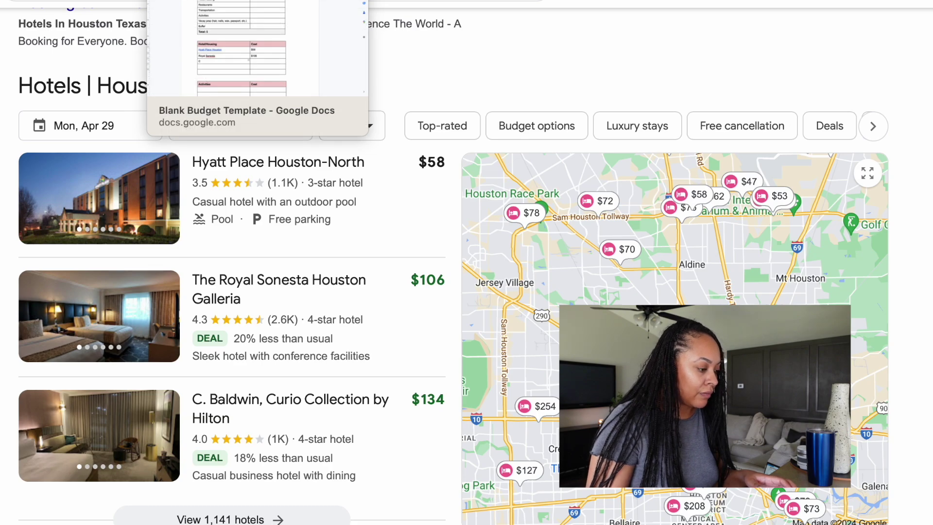
key(ctrl+shift+Tab)
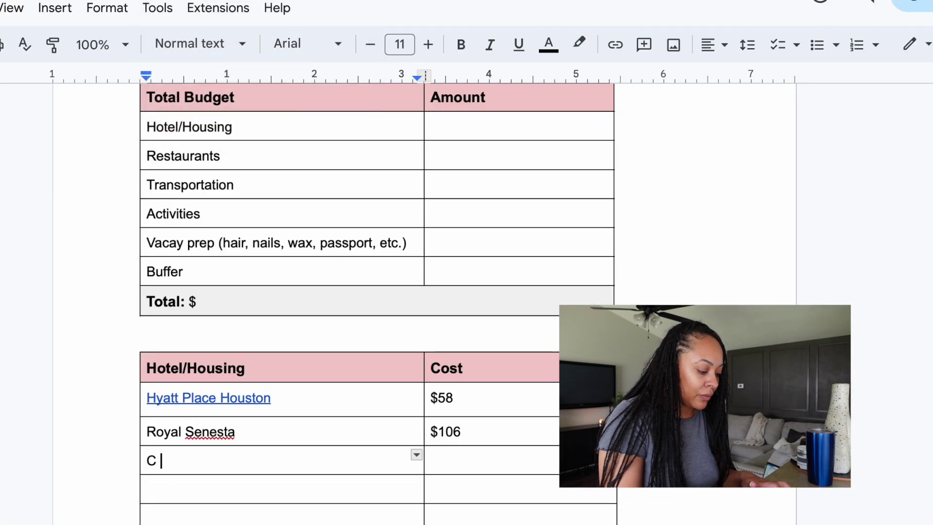
text(Baldwin)
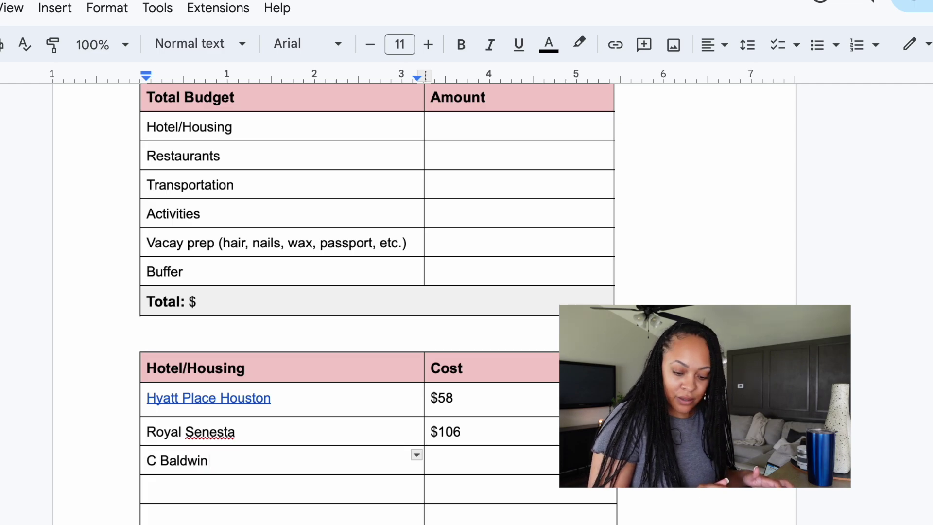
key(ctrl+Tab)
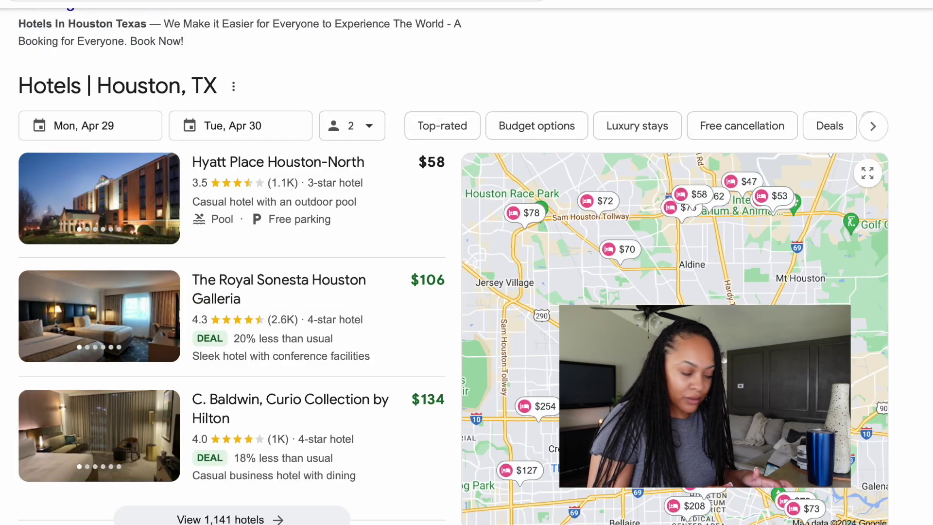
key(ctrl+shift+Tab)
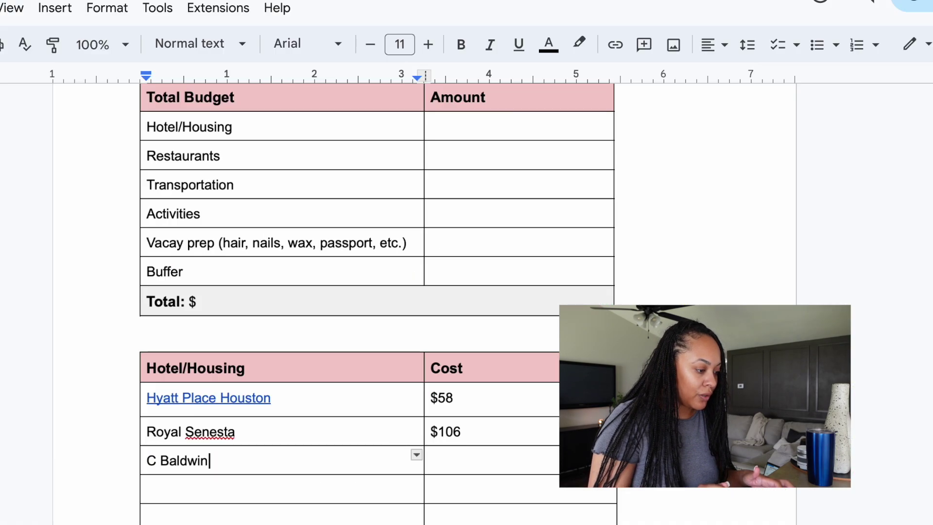
click(482, 454)
text($134)
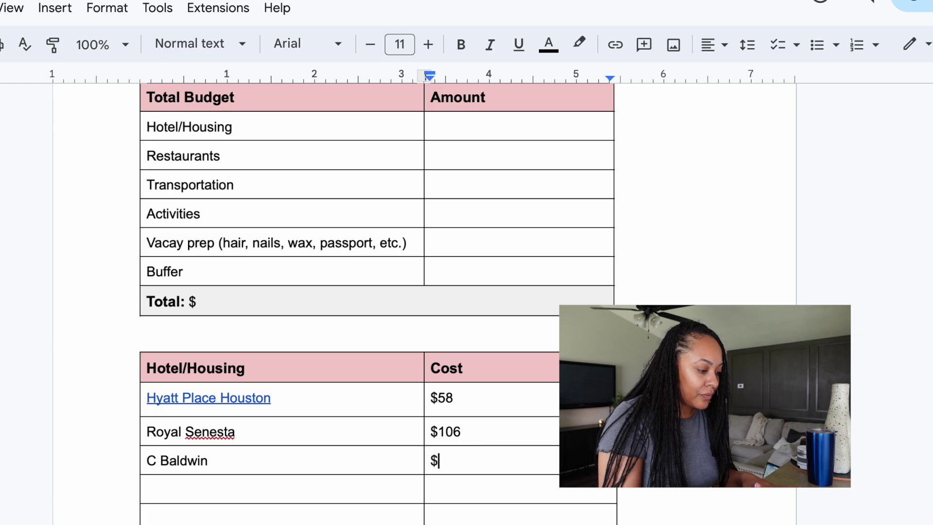
click(394, 501)
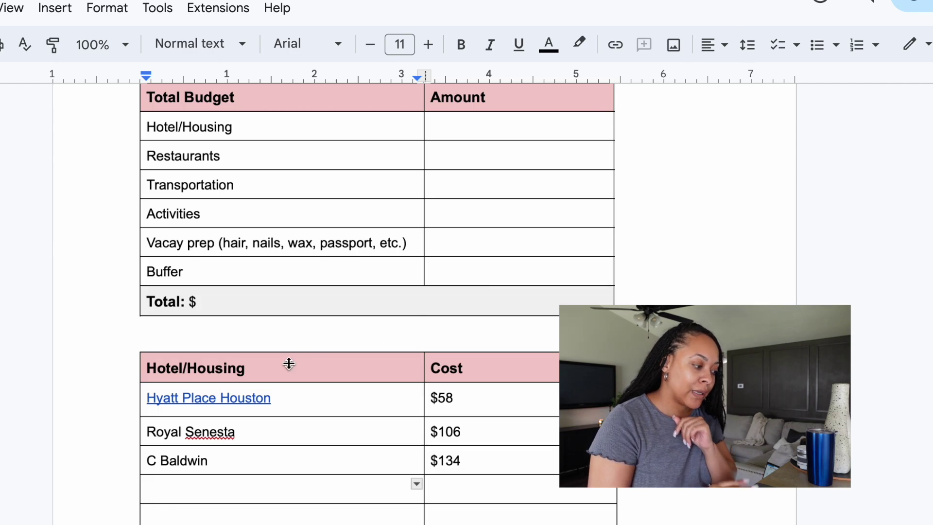
click(208, 431)
click(199, 462)
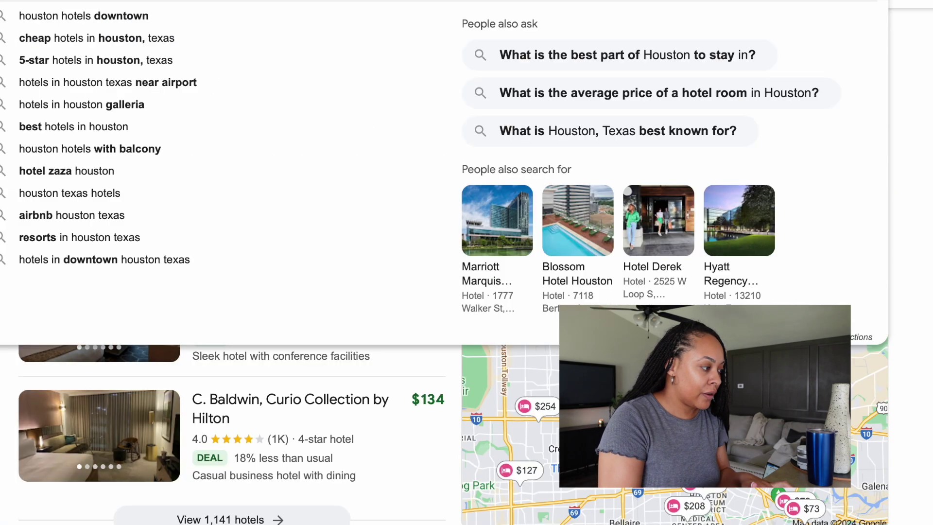
- Search Google for "airbnb in houston texas" and look through the Airbnb results and Houston rental listings
text(airbnb)
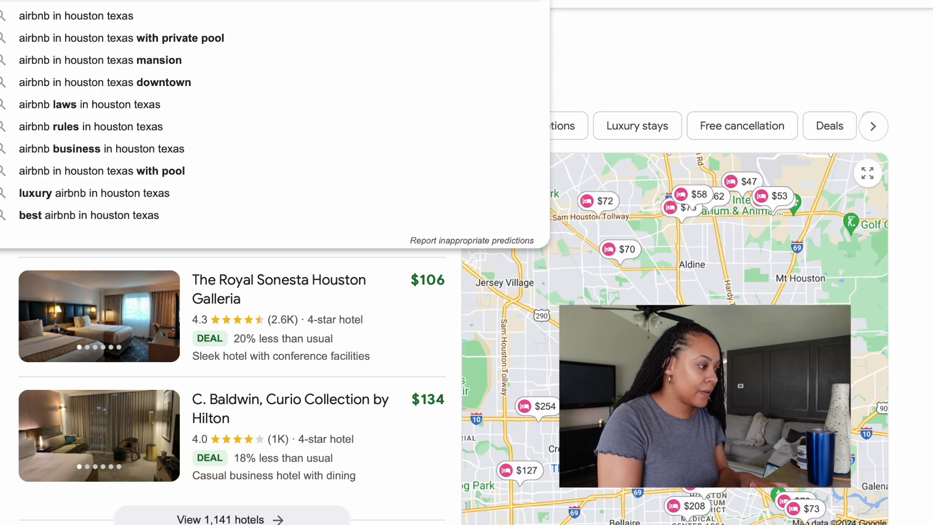
key(Return)
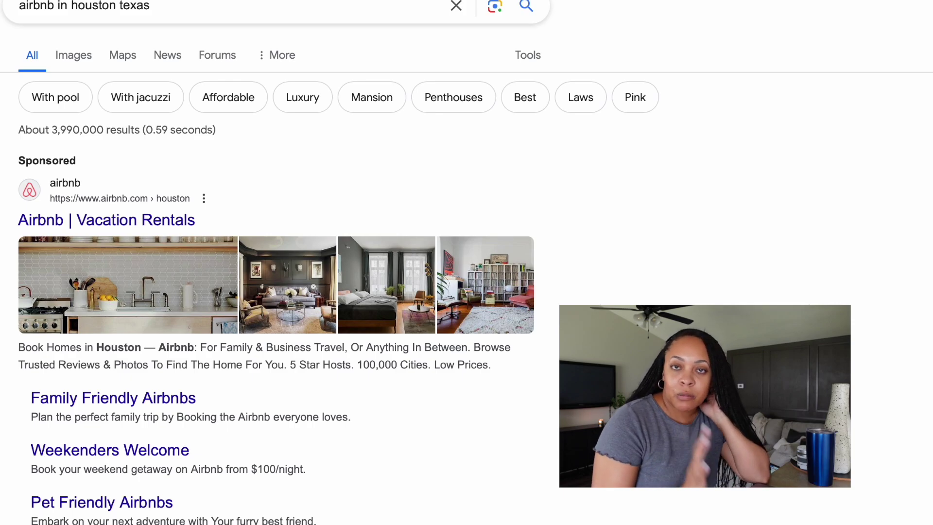
scroll(173, 462, down, 7)
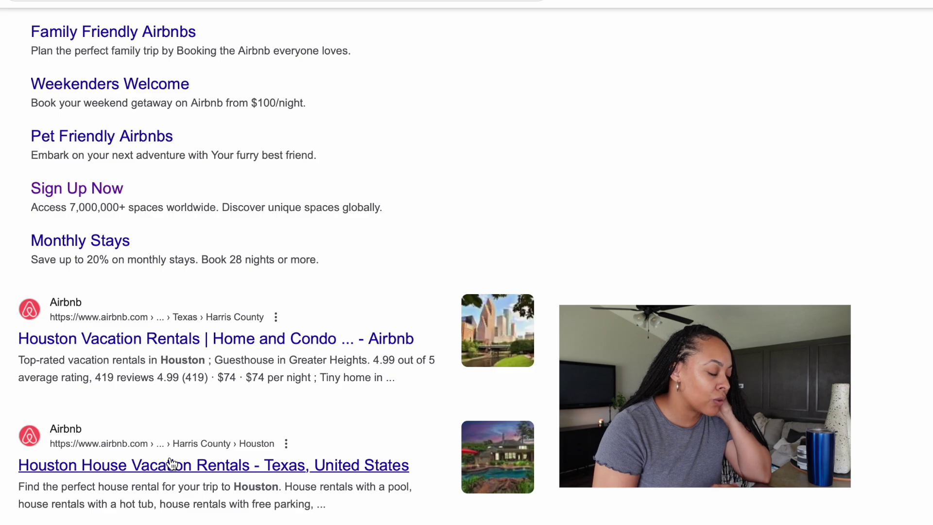
scroll(171, 463, down, 5)
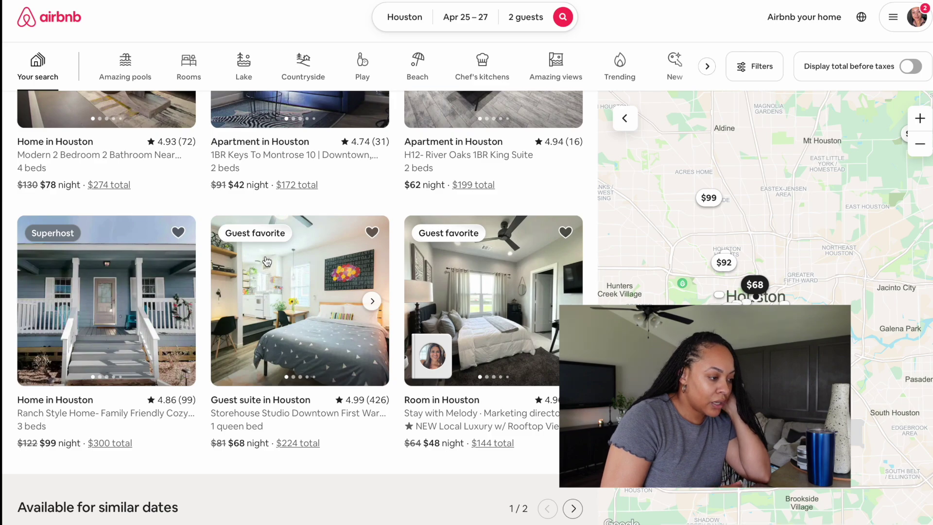
- Compare the Houston Airbnb listings and enter Houston suite in the fourth row of the budget template's Hotel/Housing table
scroll(267, 262, up, 1)
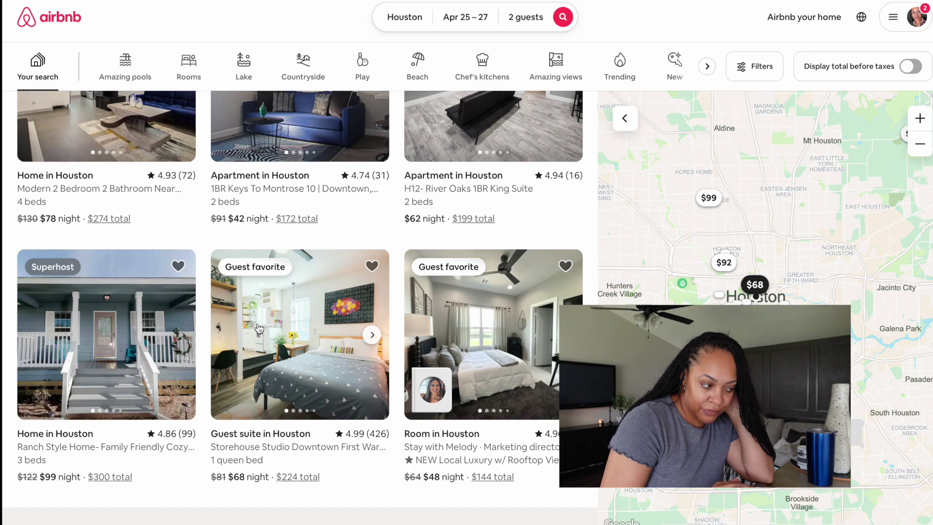
scroll(259, 328, down, 12)
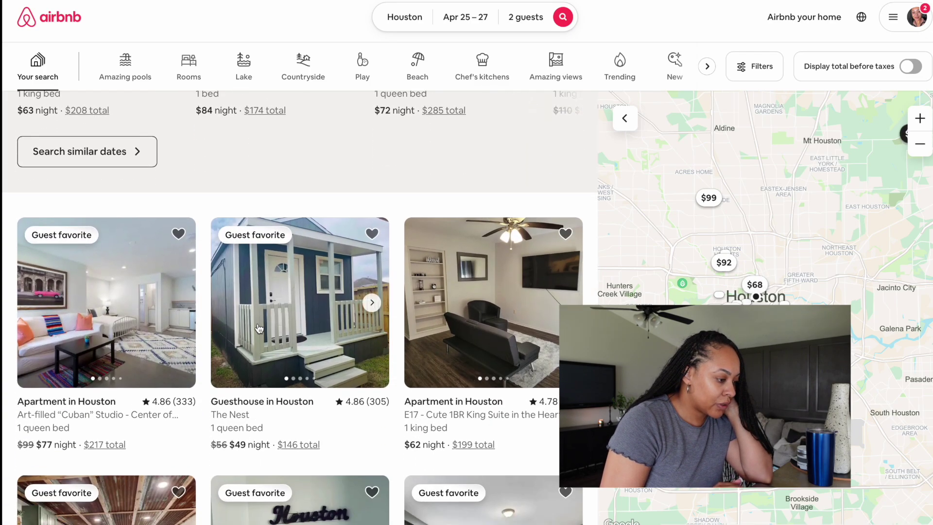
scroll(258, 322, down, 4)
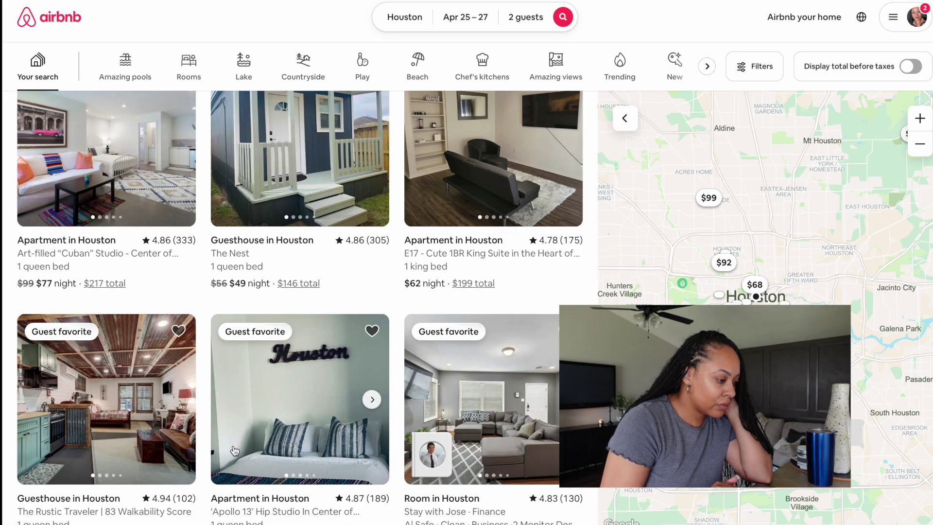
scroll(235, 451, up, 1)
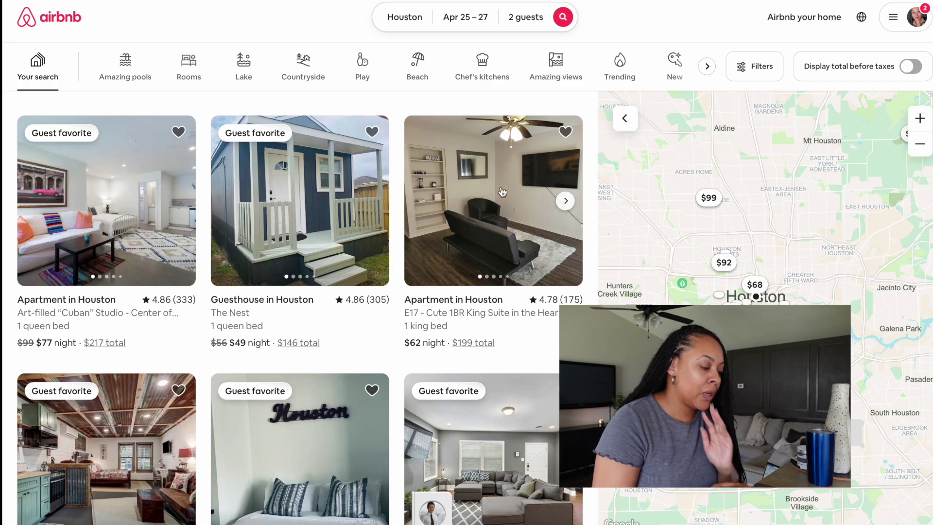
click(255, 1)
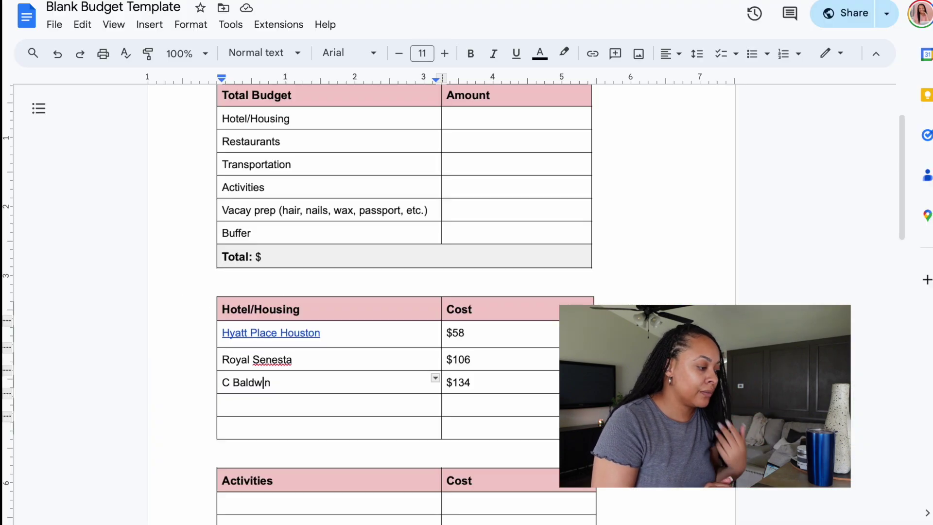
double_click(294, 404)
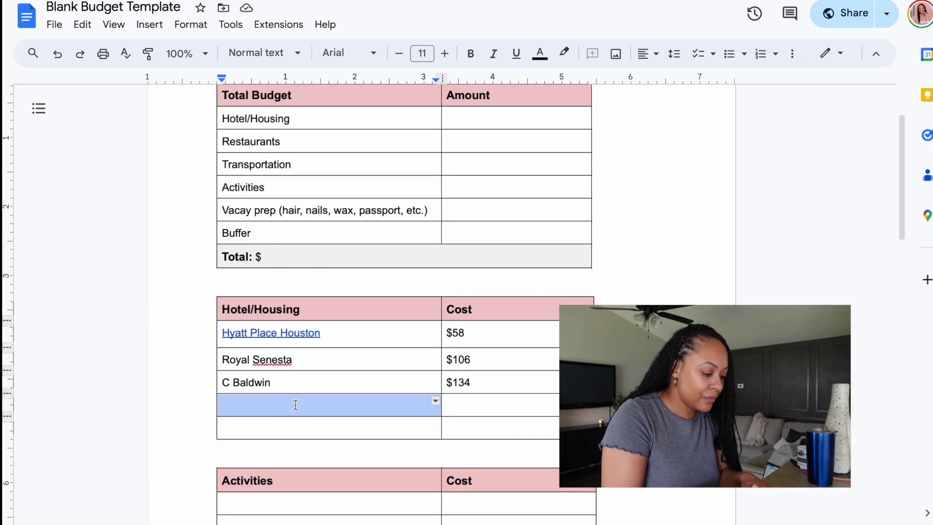
click(295, 404)
text(Houston suite)
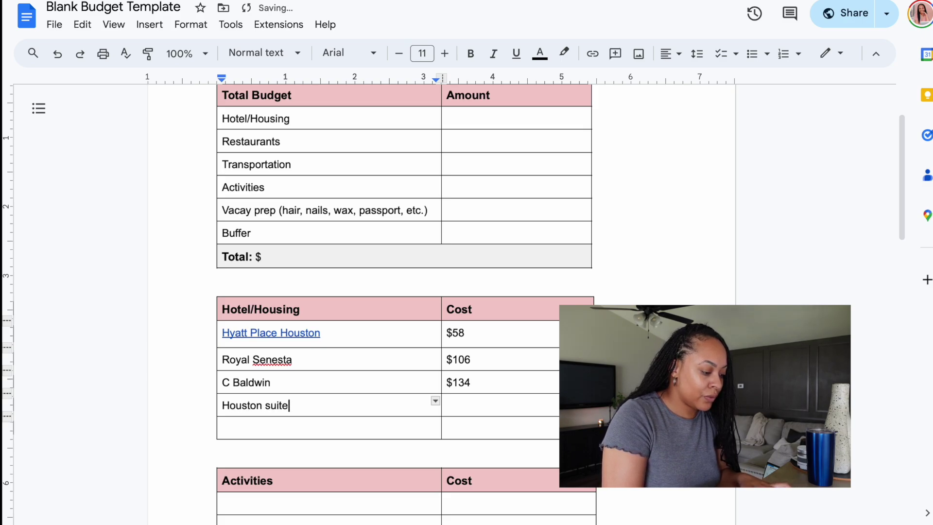
- Set the cost of Houston suite to $62 in the Hotel/Housing table
key(Tab)
text(/4)
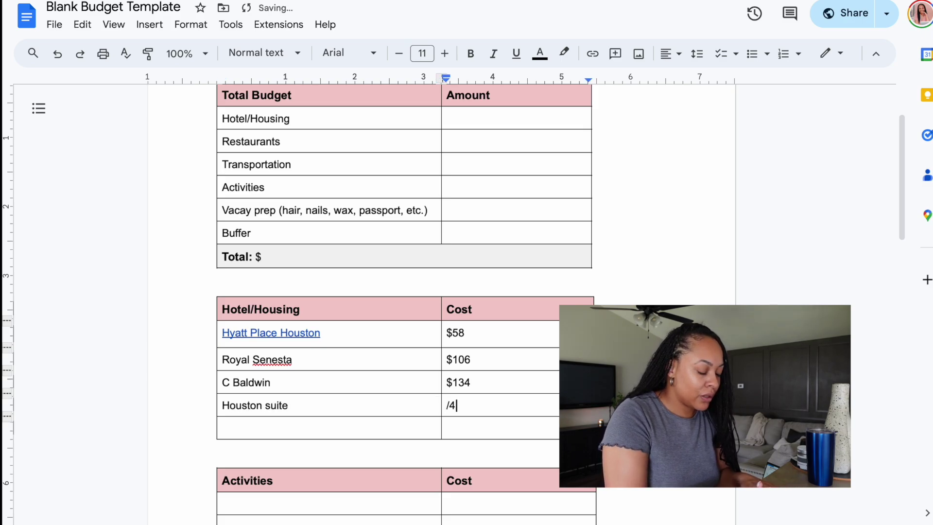
text(8)
key(BackSpace)
key(BackSpace)
key(BackSpace)
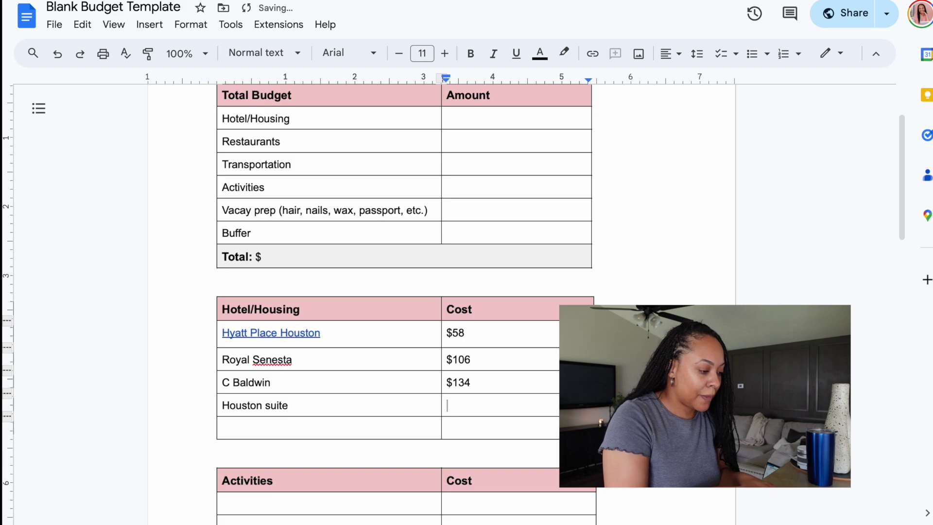
text($62)
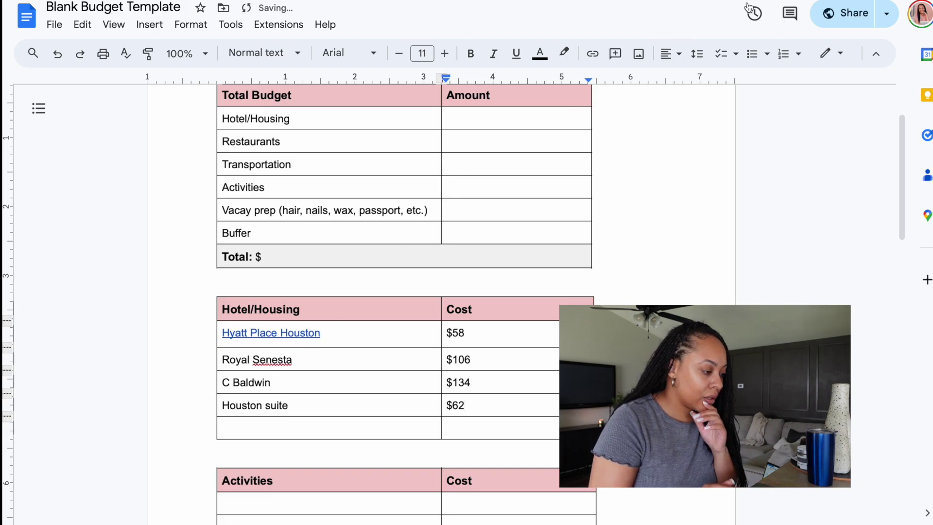
- Look through more Houston Airbnb listings and enter Houston apt at $101 in the fifth row of the template's Hotel/Housing table
key(ctrl+Tab)
scroll(422, 270, down, 2)
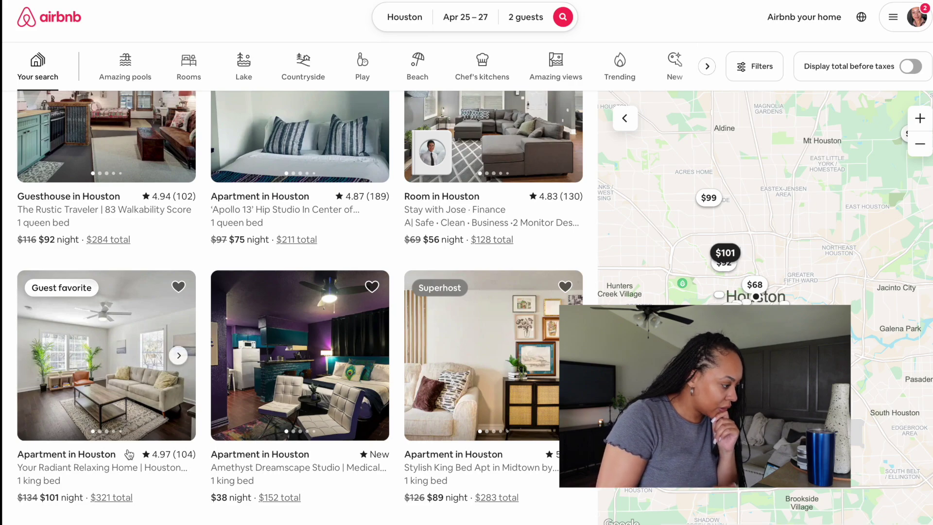
scroll(129, 454, down, 1)
scroll(129, 455, down, 1)
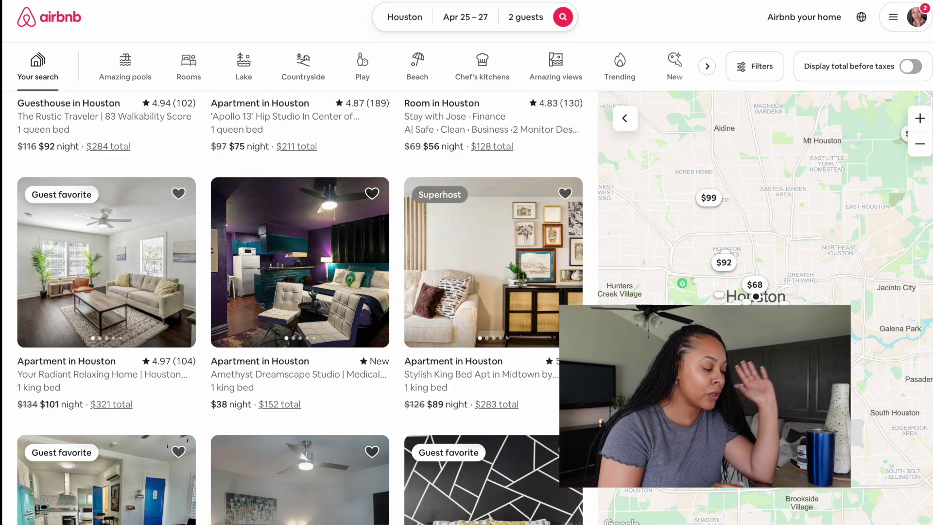
click(314, 1)
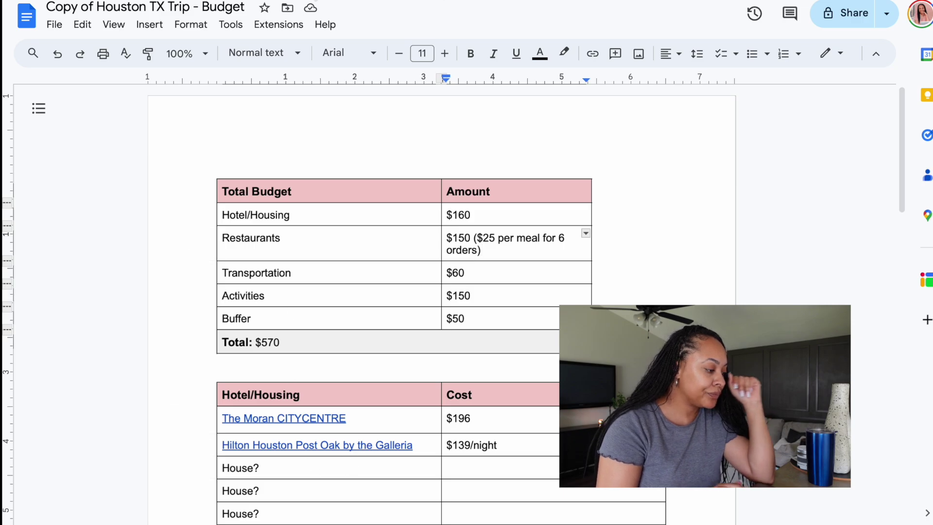
click(311, 1)
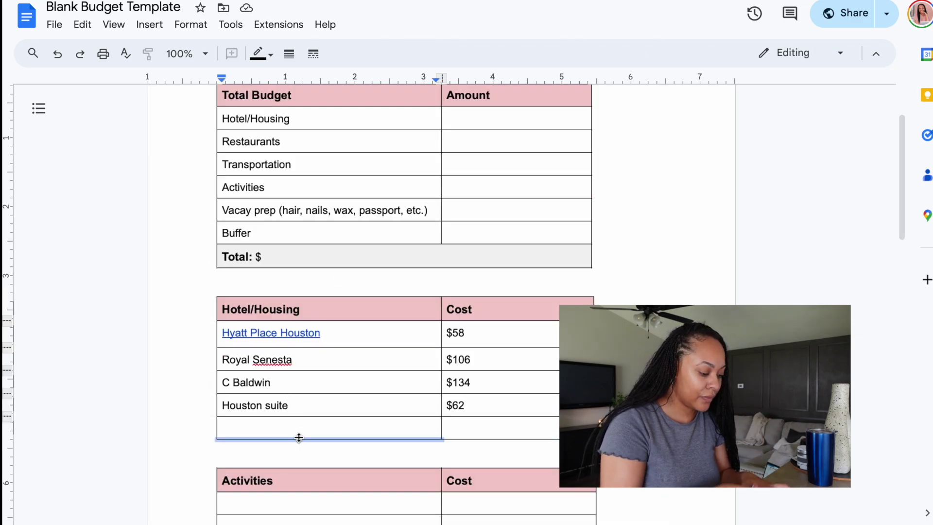
click(286, 428)
text(Houston apt)
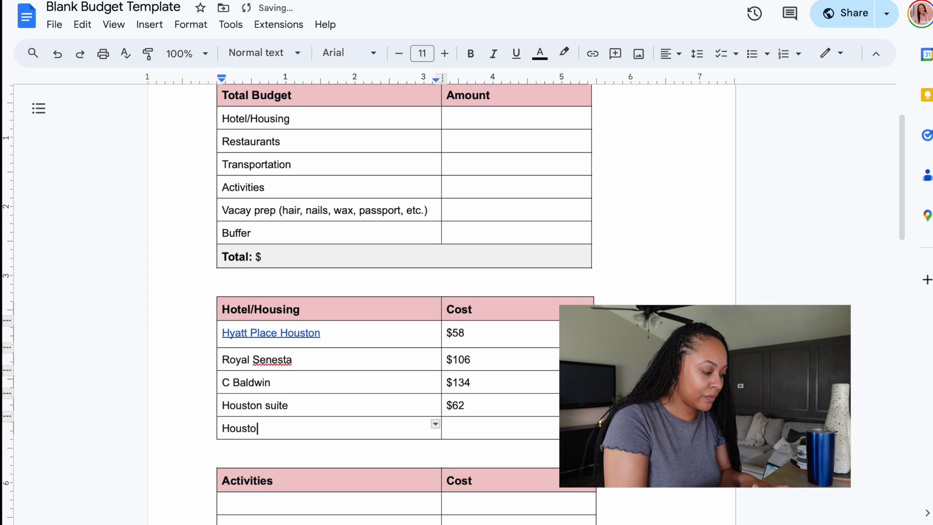
key(Tab)
text($101)
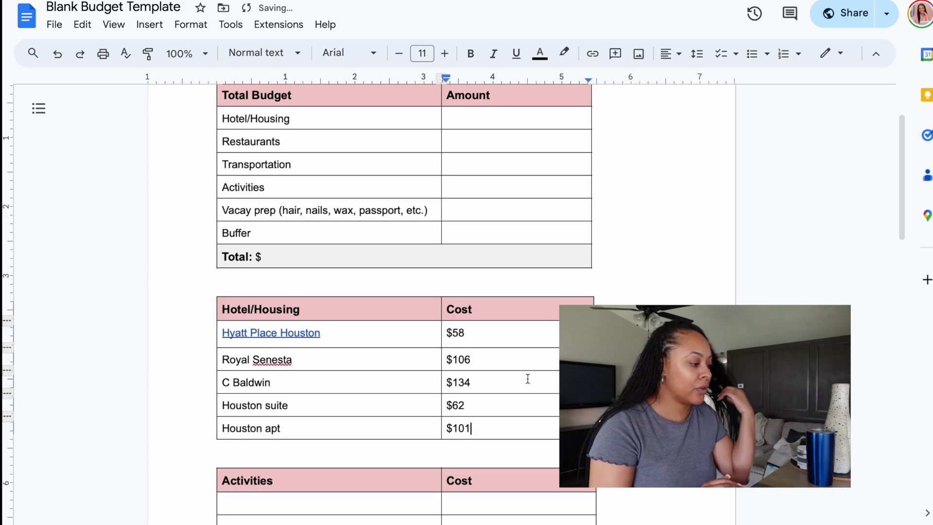
- Review the Hotel/Housing costs in the template and go to the first row of the Activities table
click(554, 394)
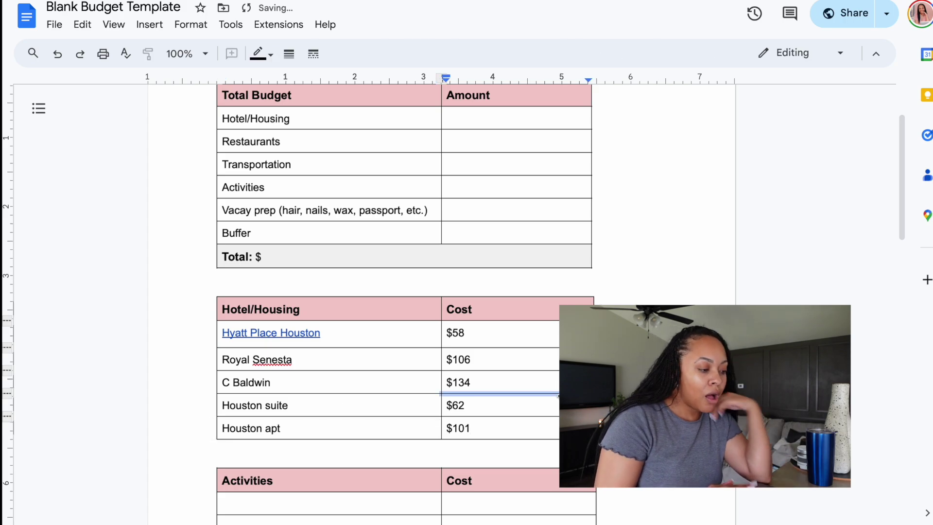
click(556, 332)
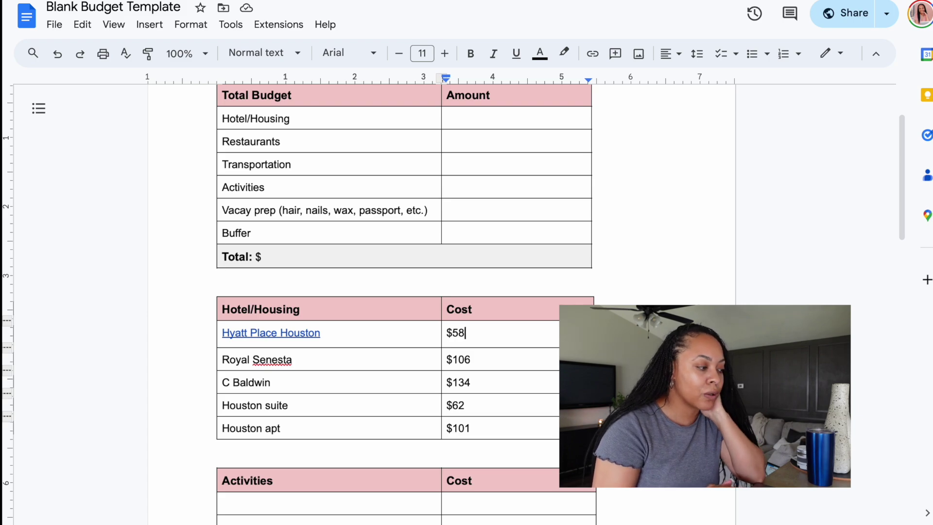
scroll(390, 345, down, 1)
scroll(390, 343, down, 1)
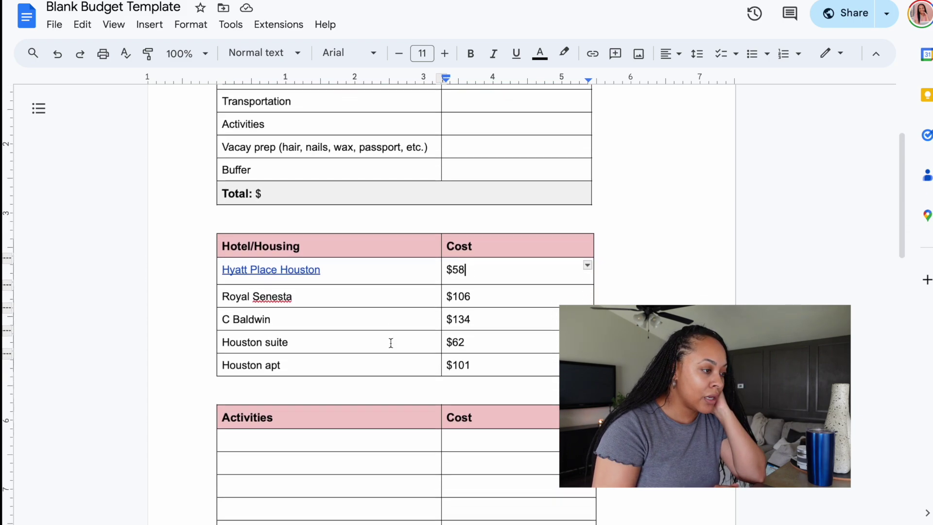
click(329, 433)
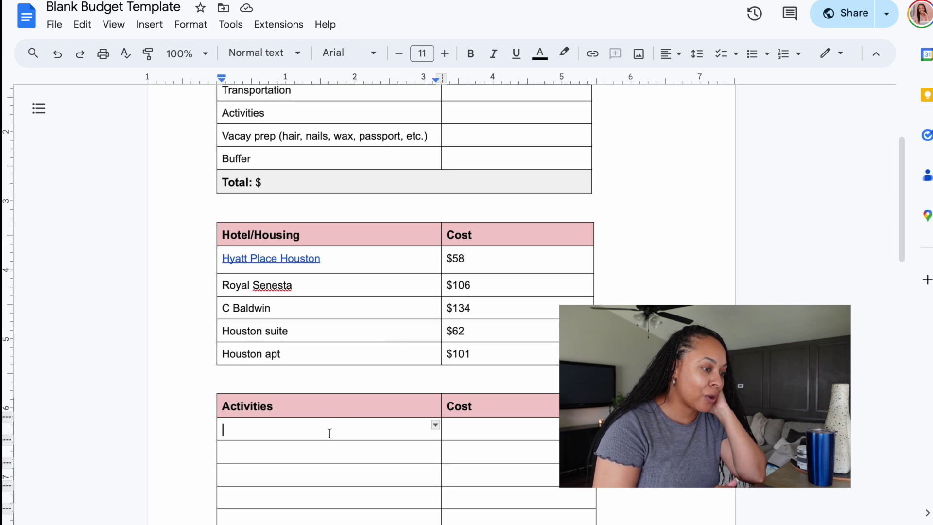
scroll(329, 433, down, 3)
scroll(330, 433, up, 2)
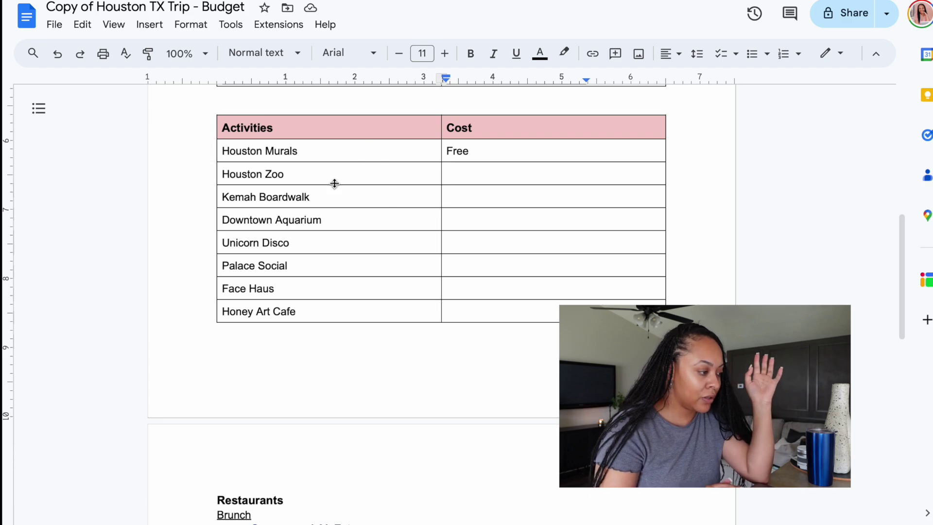
click(319, 152)
drag(227, 154, 462, 212)
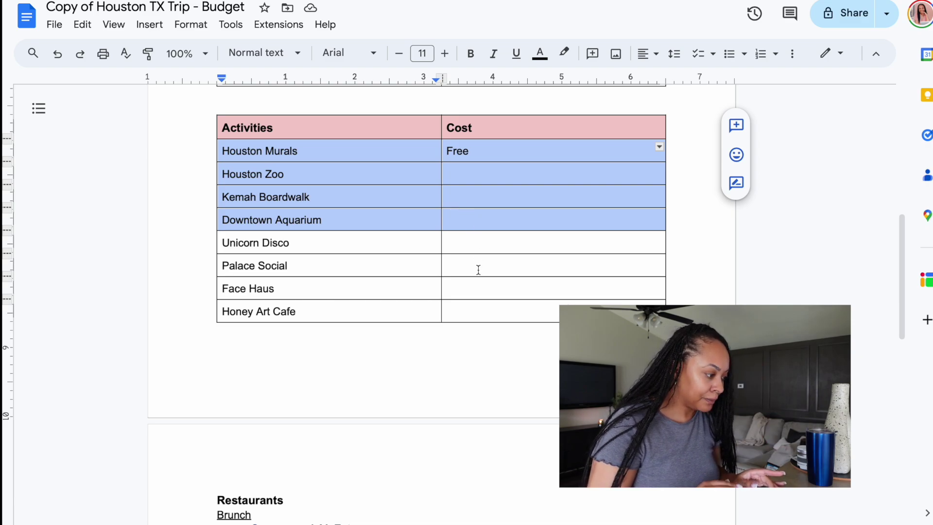
click(312, 166)
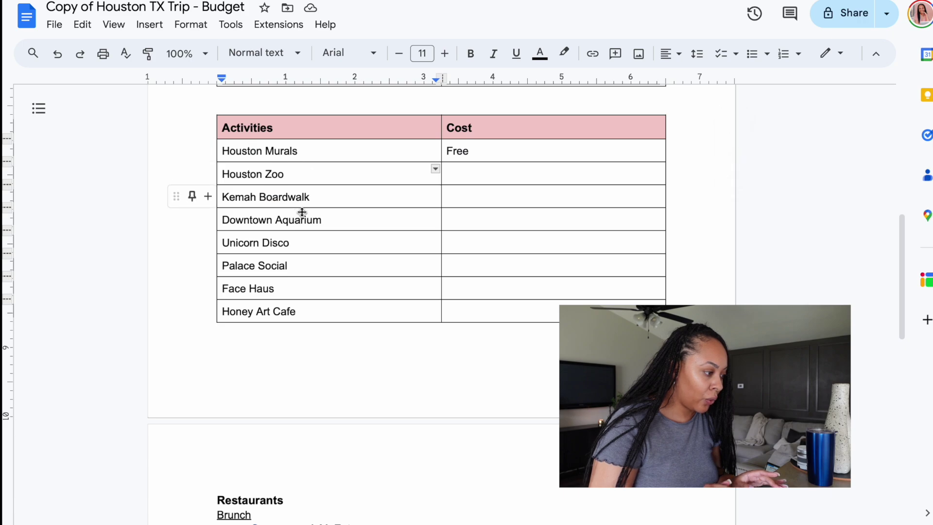
- Copy Houston Murals with its Free cost, Unicorn Disco and Palace Social from the Houston trip budget into the template's Activities table
drag(225, 151, 476, 146)
key(ctrl+c)
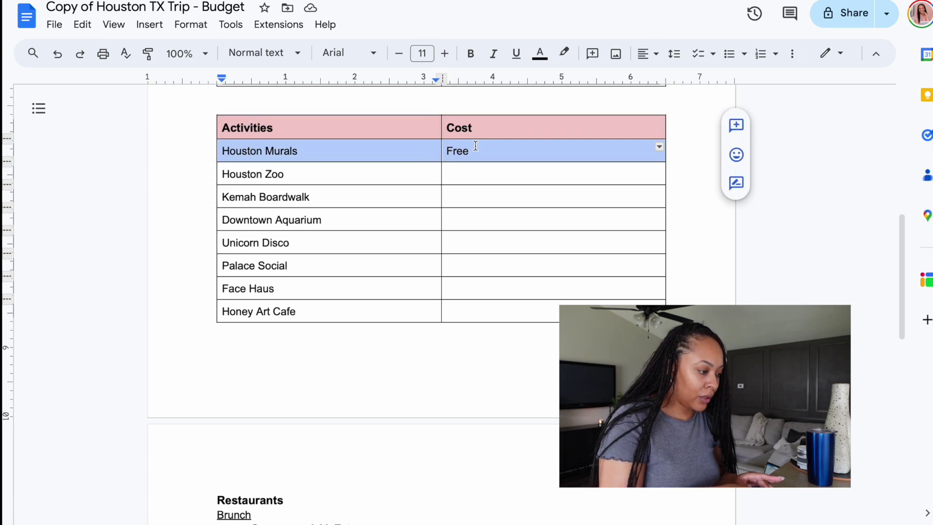
click(470, 0)
key(ctrl+v)
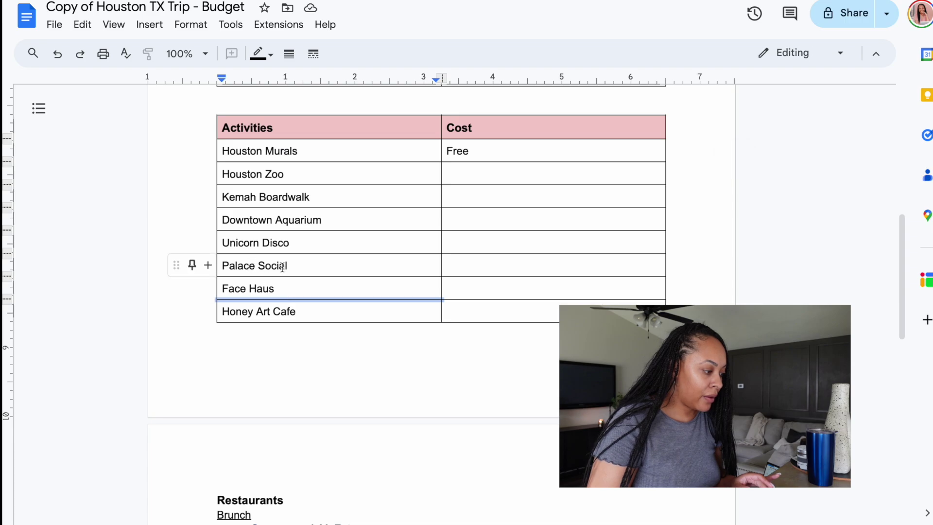
drag(271, 265, 247, 250)
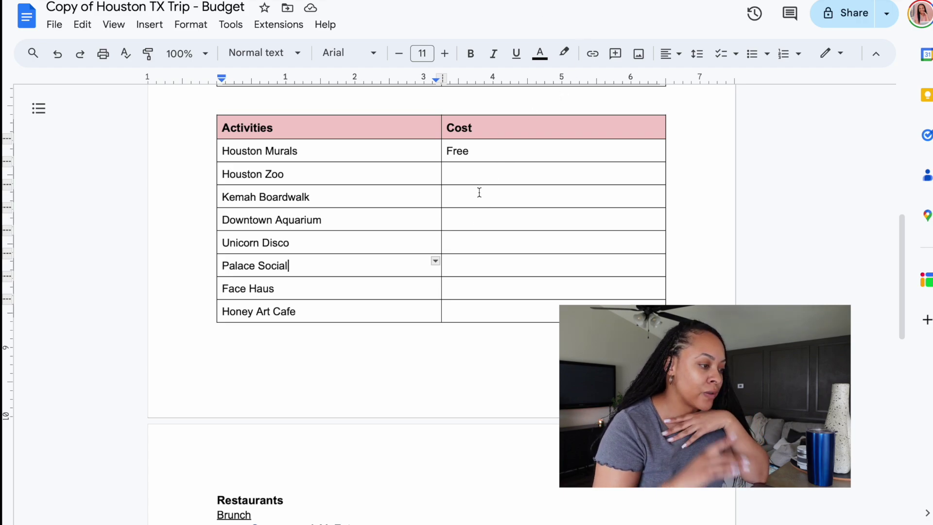
click(470, 175)
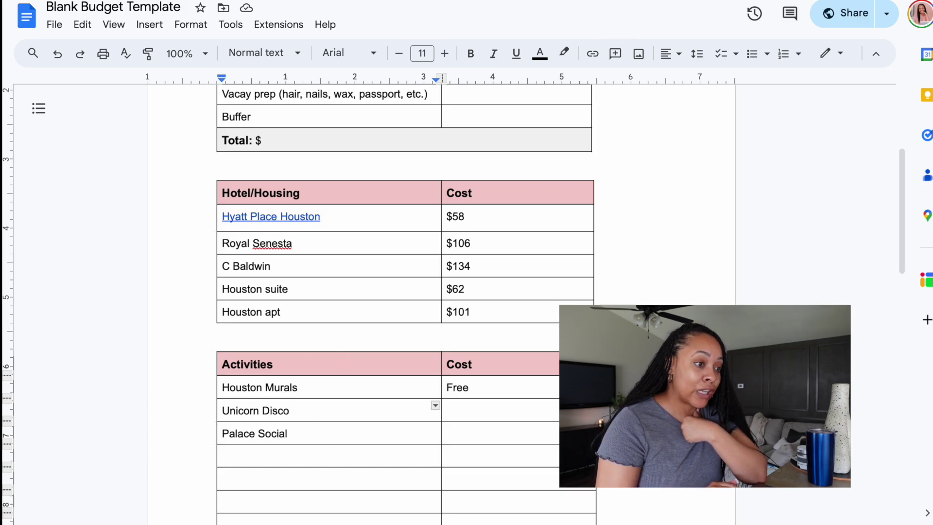
- Switch to the Google results and search for "palace social houston"
click(530, 0)
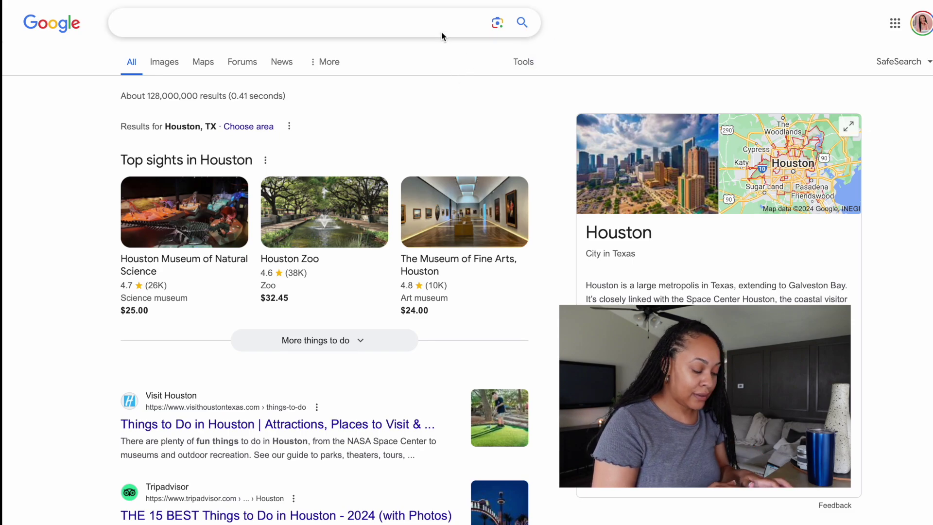
click(428, 26)
text(p)
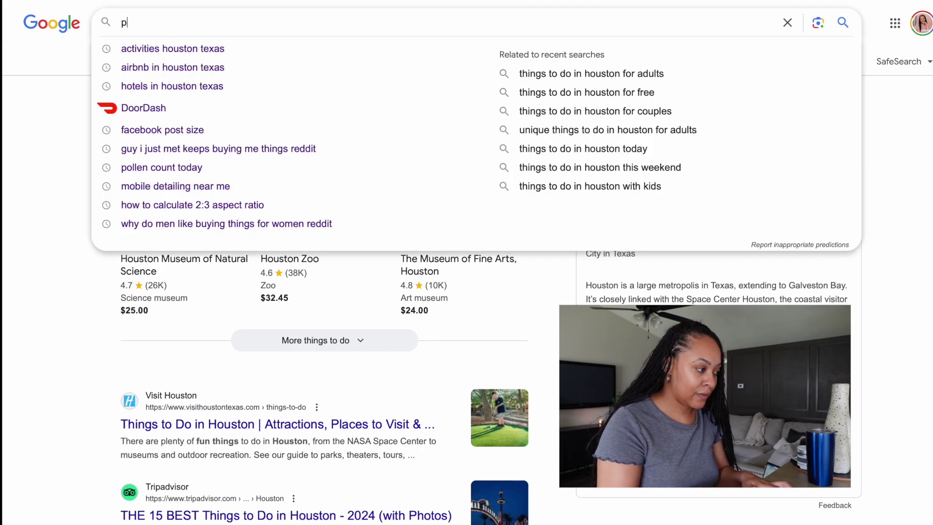
text(alace social)
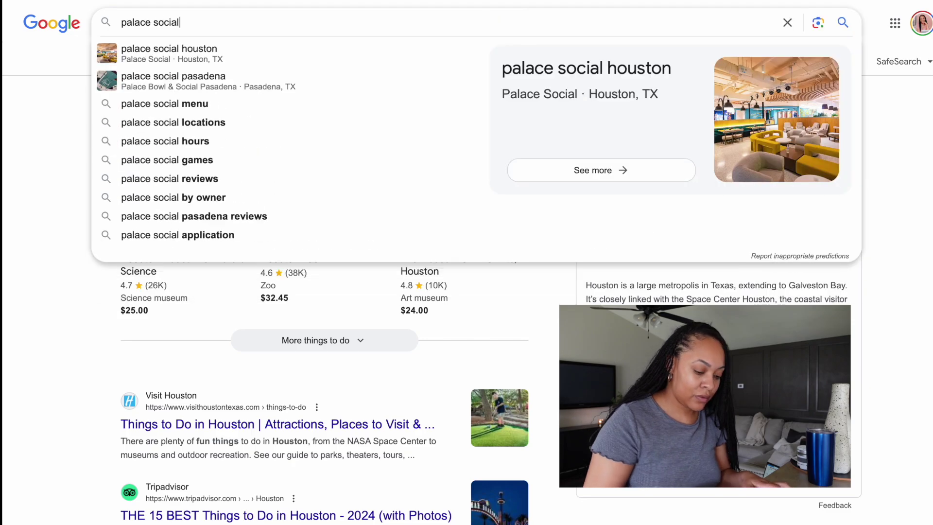
key(Down)
key(Return)
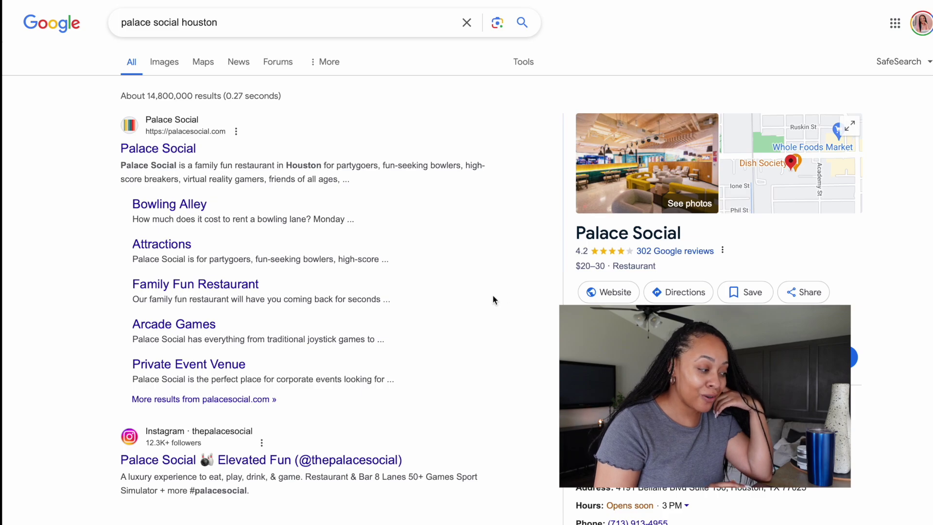
- Open the Palace Social website and view the activity prices on its Pricing & Deals page
click(181, 159)
mouse_move(452, 66)
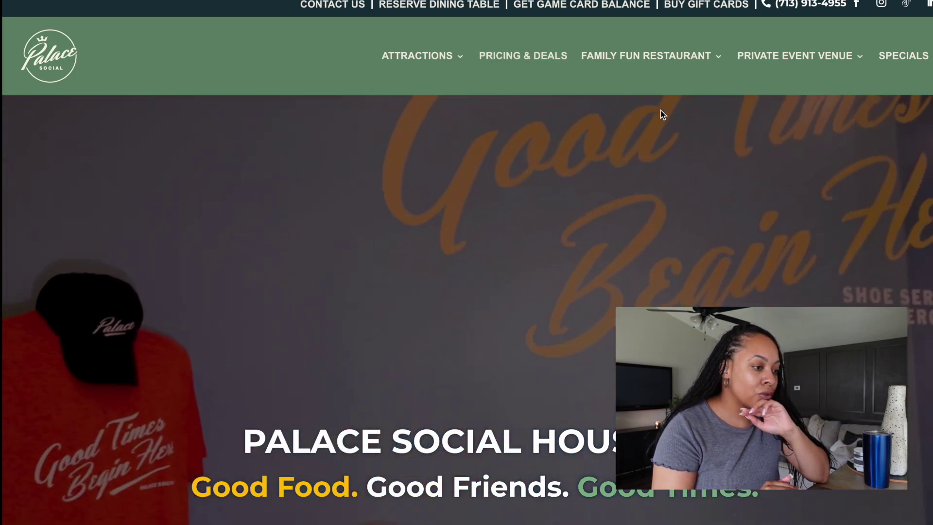
mouse_move(673, 62)
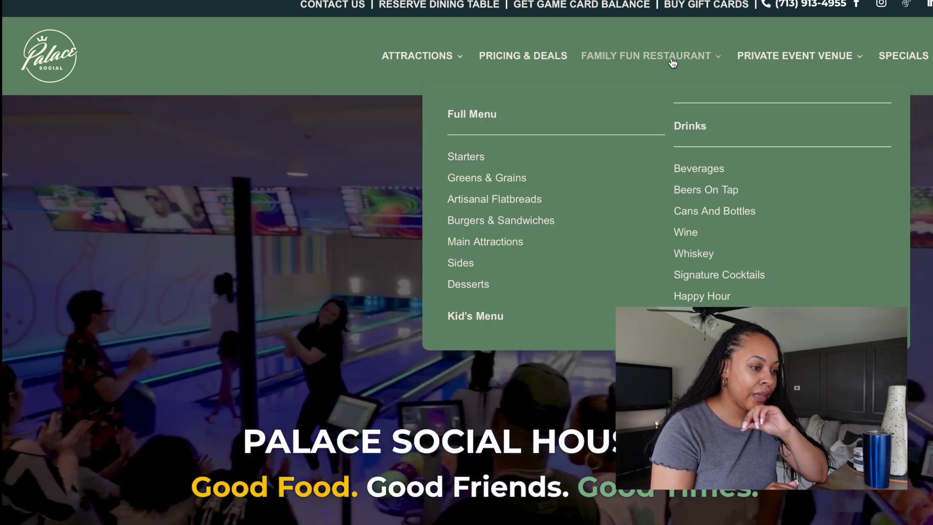
mouse_move(796, 65)
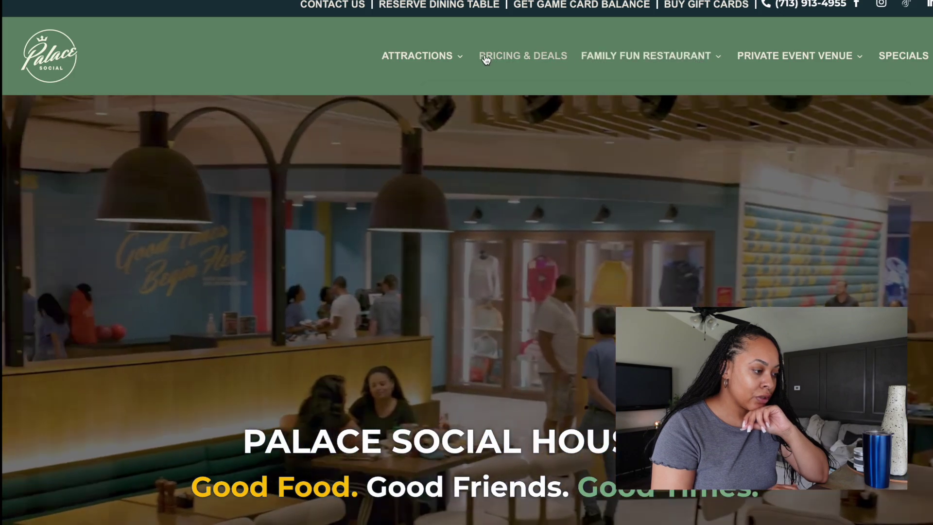
click(483, 58)
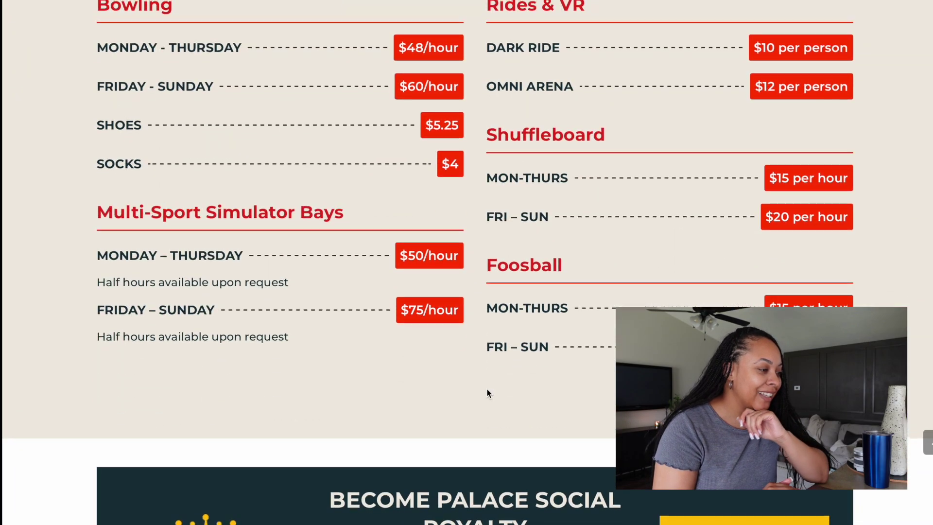
- Return to the Blank Budget Template and enter "$60/1 hour" as the Unicorn Disco row's cost
scroll(487, 388, up, 2)
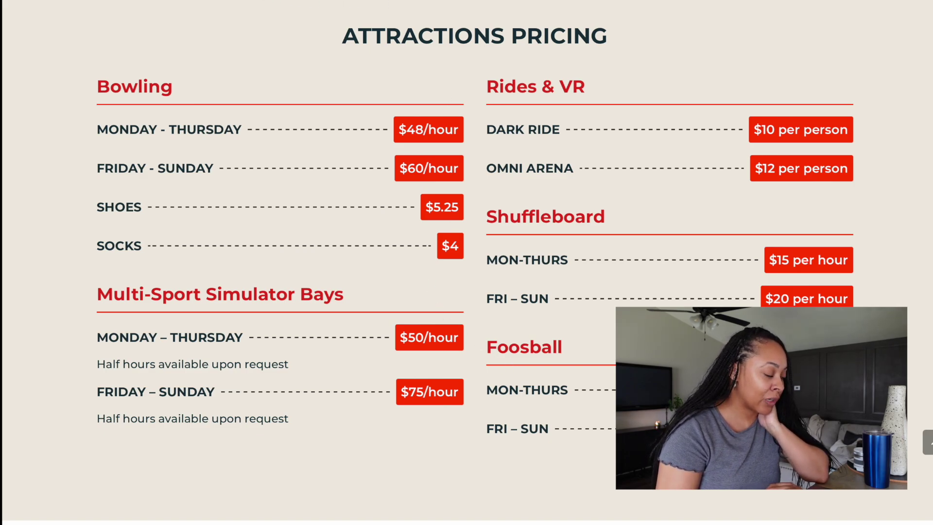
click(224, 2)
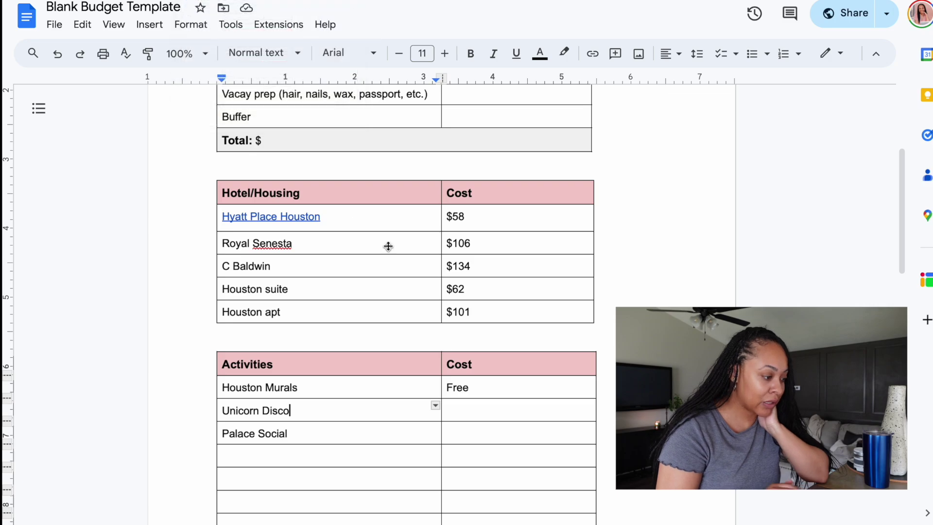
click(480, 412)
text($)
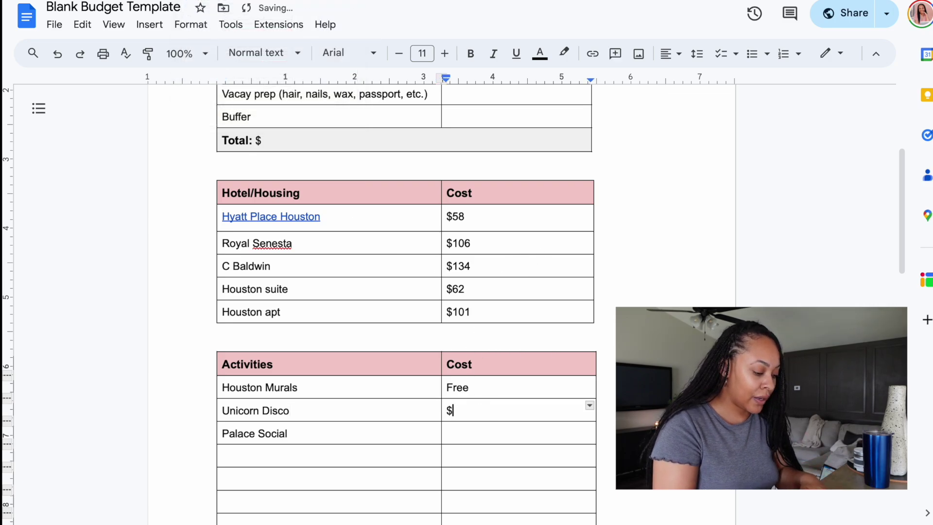
text(60/1 hour)
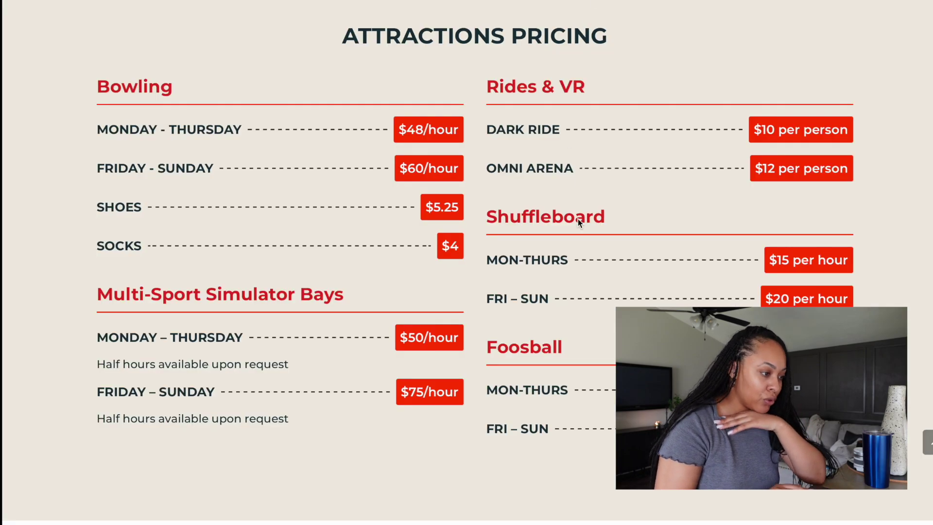
- Open the Burgers & Sandwiches section of Palace Social's restaurant menu and check the flatbread and burger prices
scroll(604, 419, up, 1)
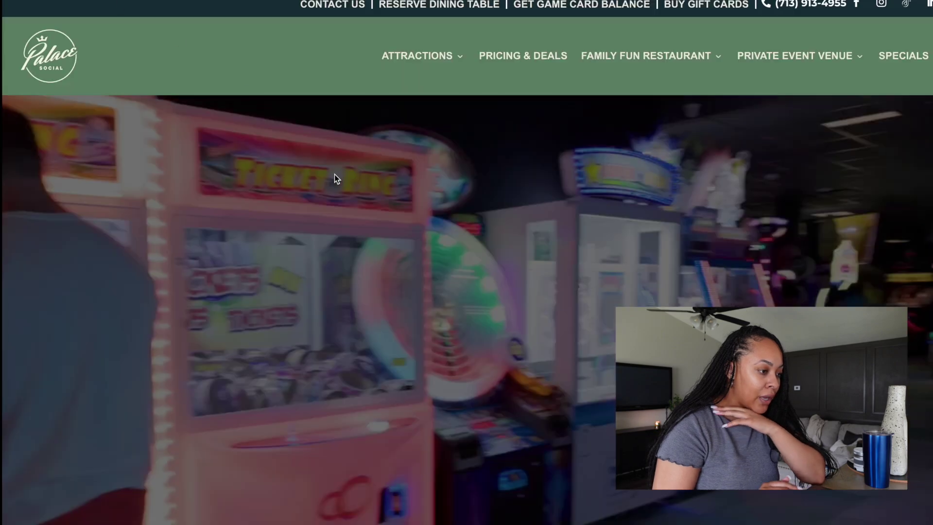
mouse_move(700, 41)
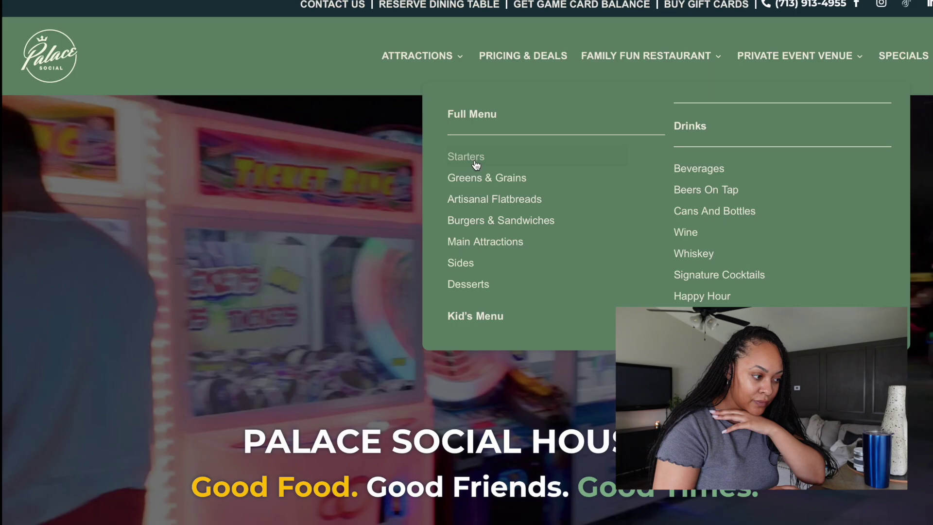
click(488, 221)
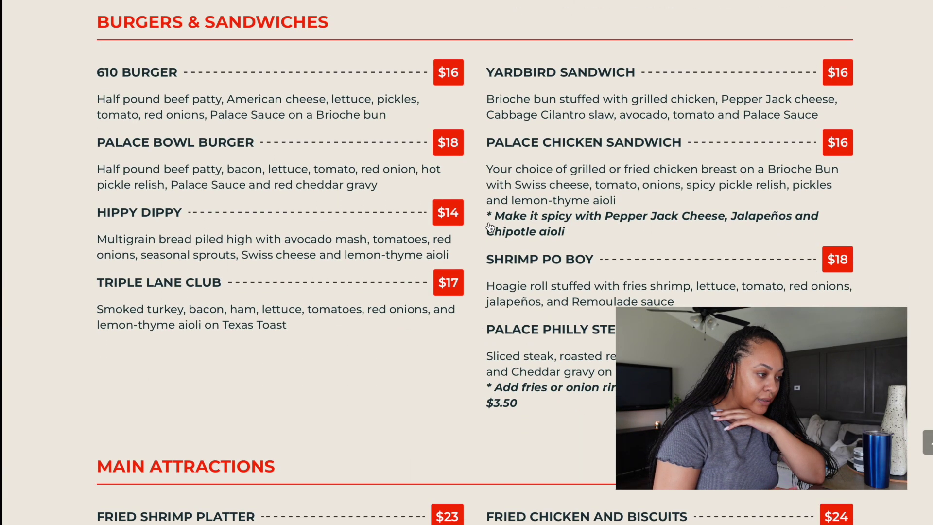
scroll(489, 226, up, 5)
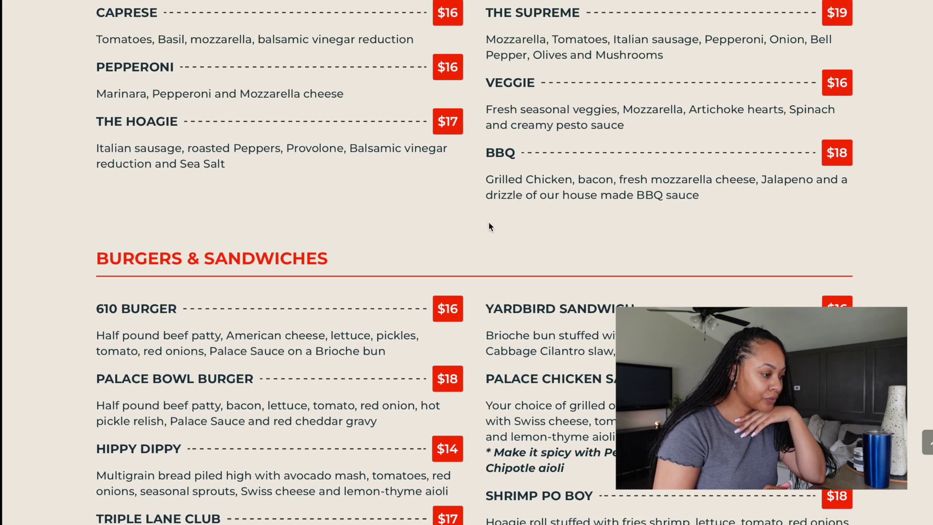
scroll(489, 227, down, 2)
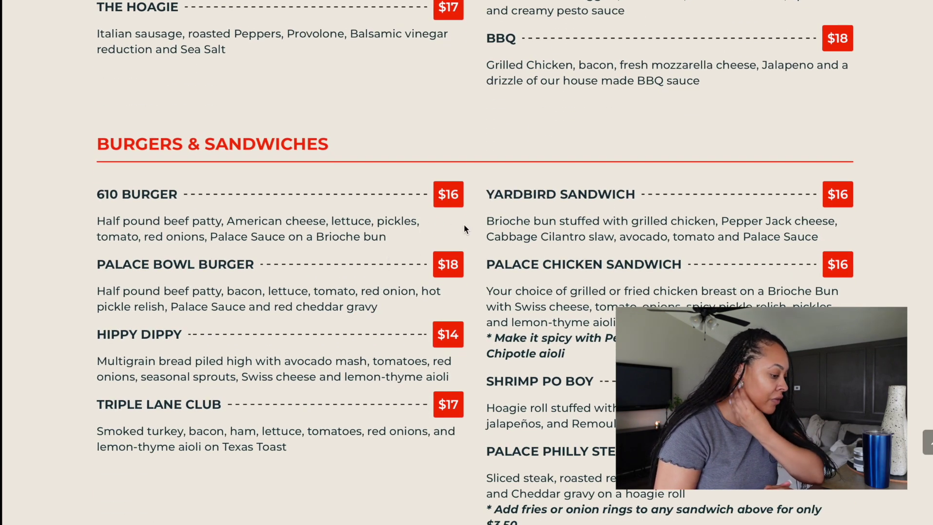
scroll(465, 228, down, 6)
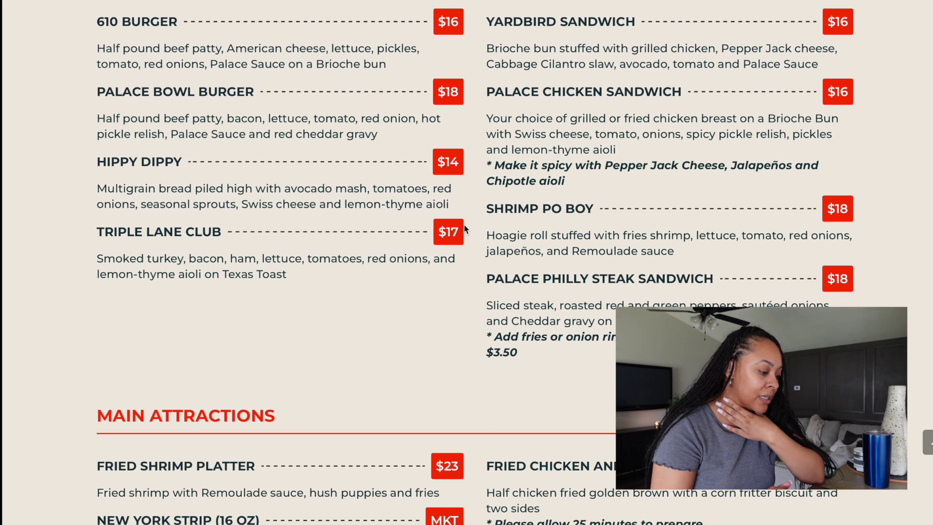
- Review the prices of the main dishes, sides, desserts, flatbreads and salads on the Palace Social menu
scroll(464, 226, down, 3)
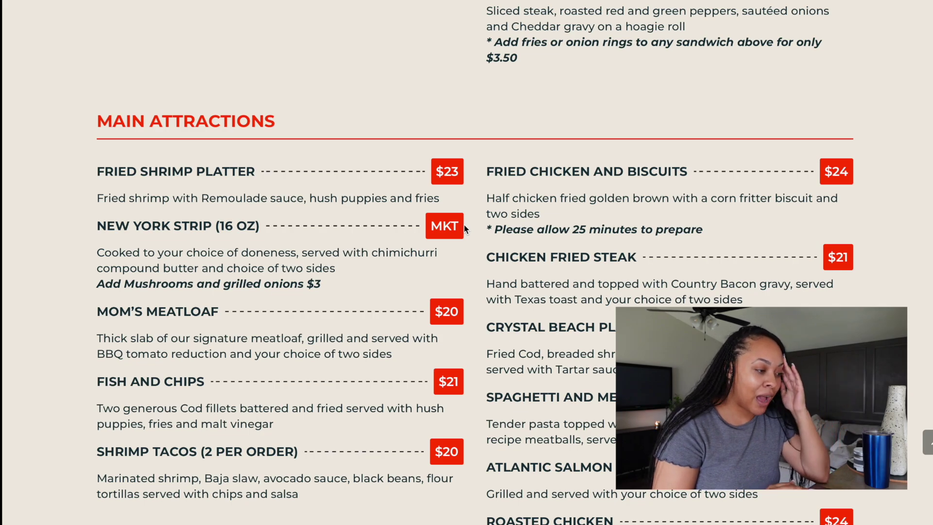
scroll(489, 269, down, 6)
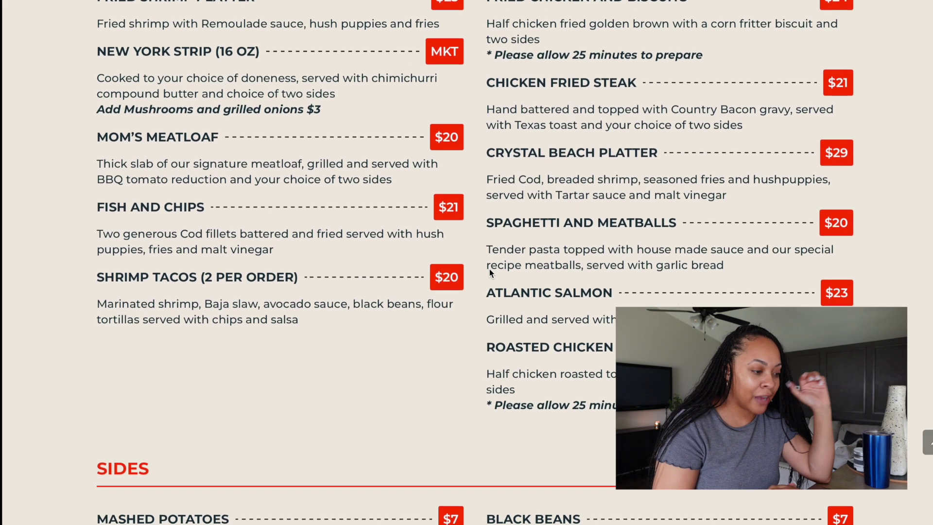
scroll(488, 268, down, 7)
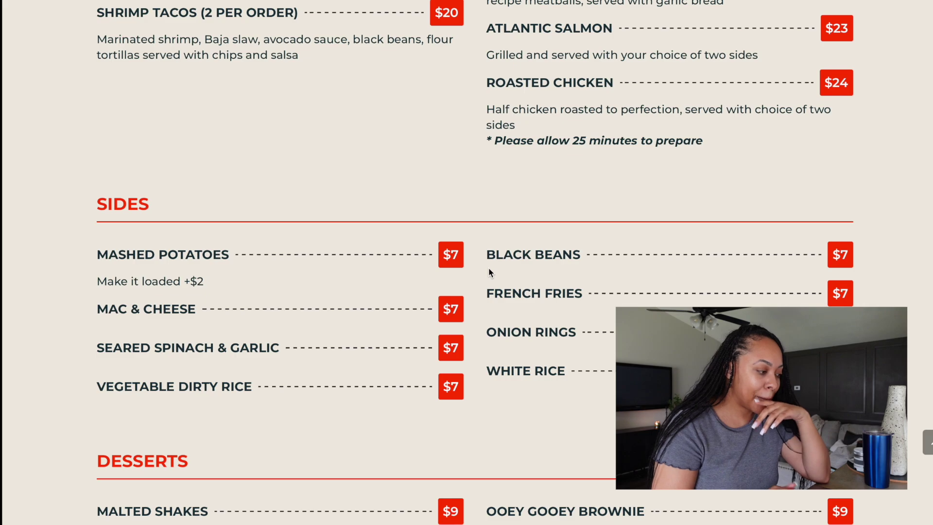
scroll(489, 267, up, 3)
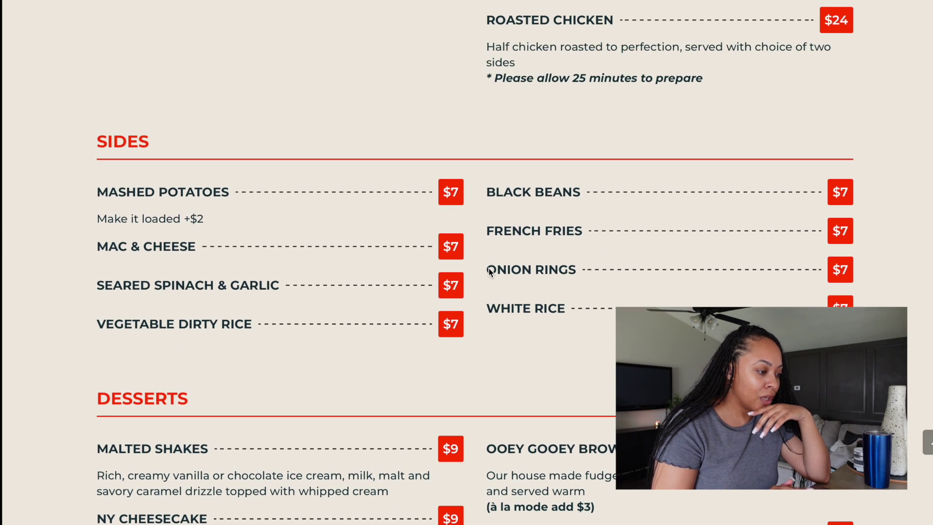
scroll(488, 267, down, 4)
scroll(489, 268, down, 3)
scroll(488, 268, up, 20)
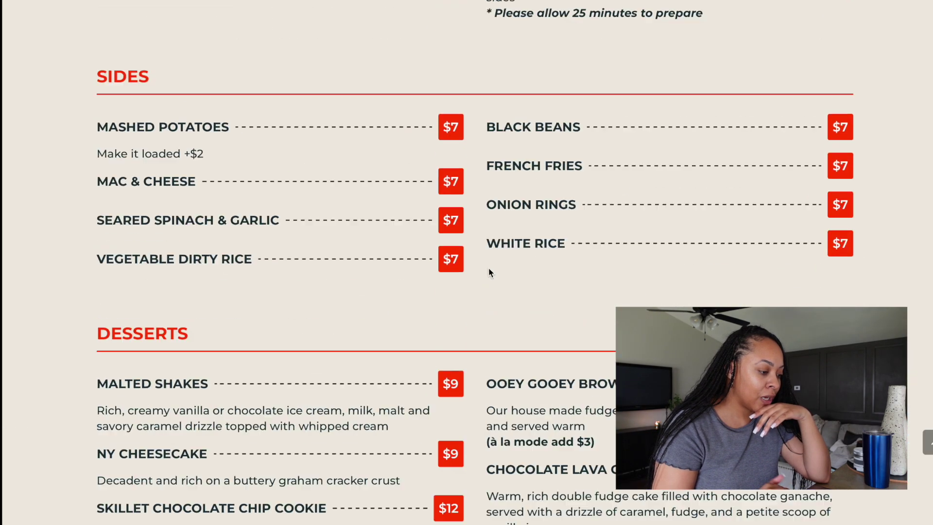
scroll(489, 268, up, 4)
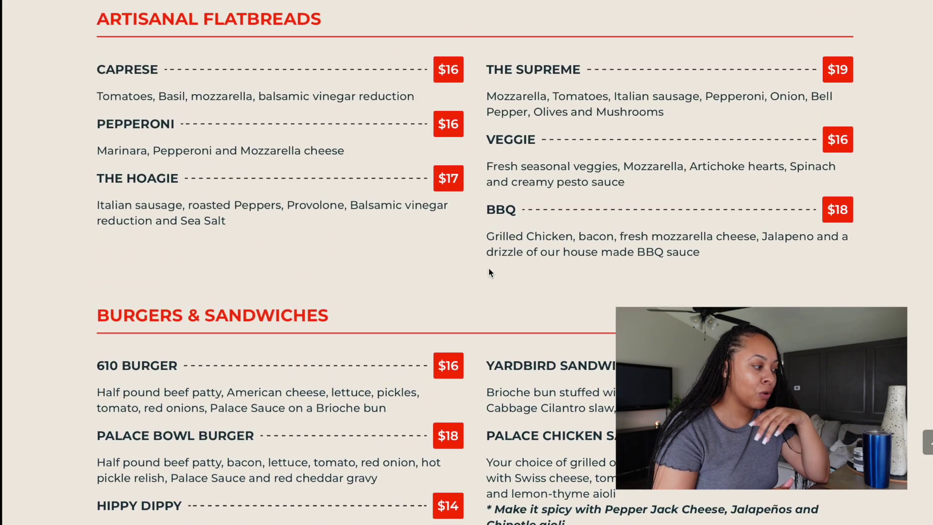
scroll(490, 272, up, 7)
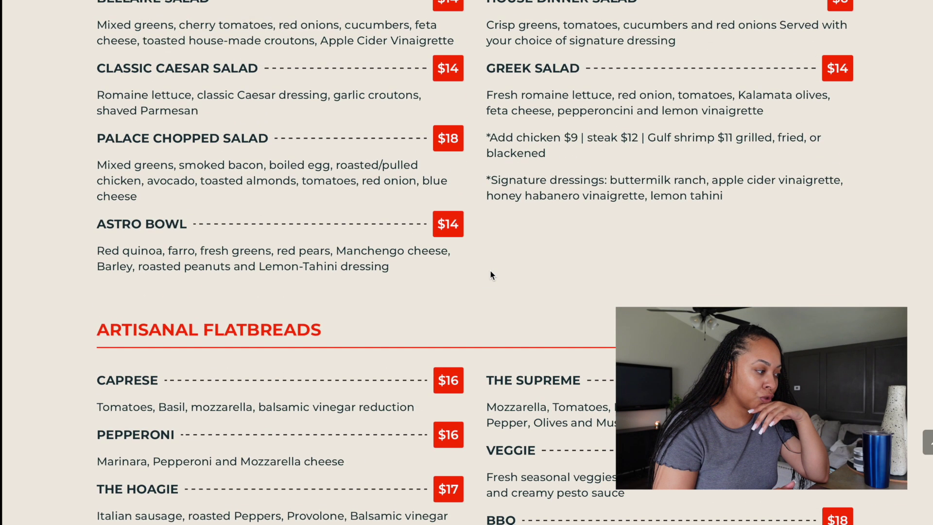
scroll(490, 270, up, 3)
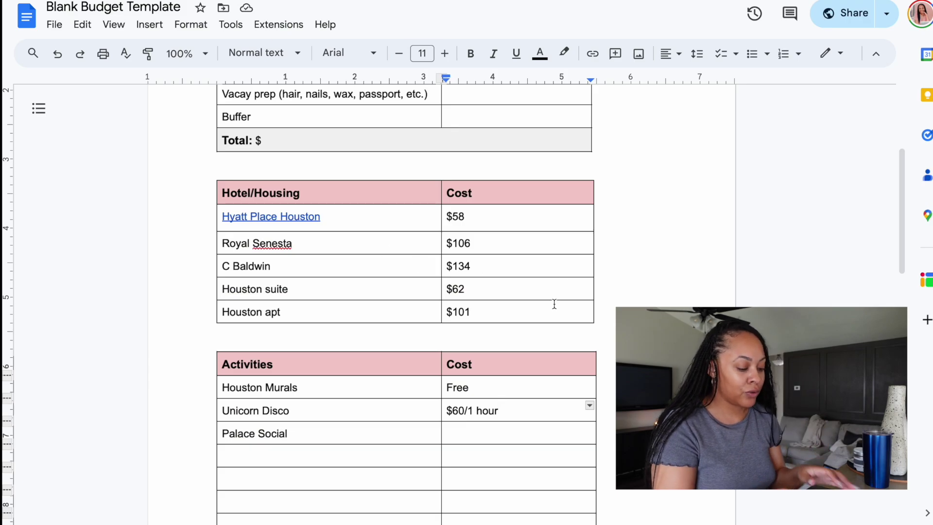
- In the budget template, extend the $60/1 hour activity cost with ", $30 food. $90 total"
text(,)
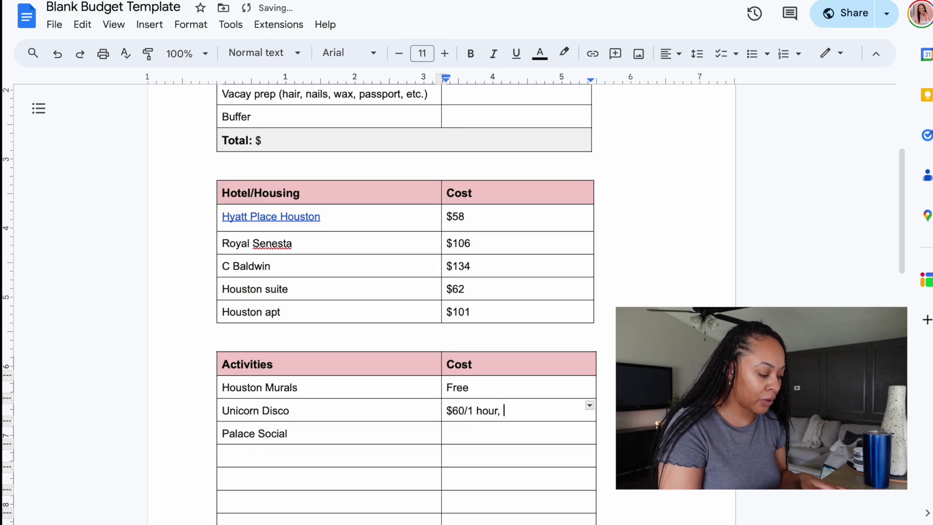
text( $30 food. $90 tota)
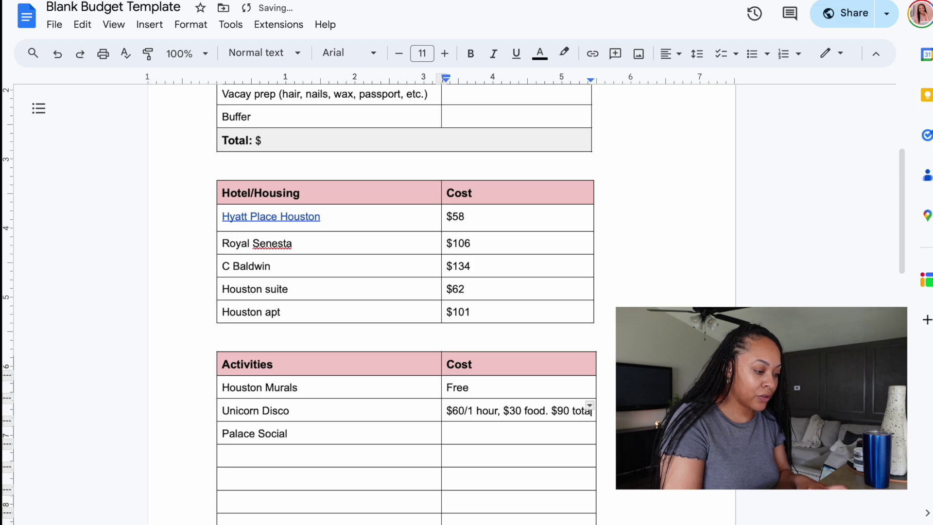
text(l)
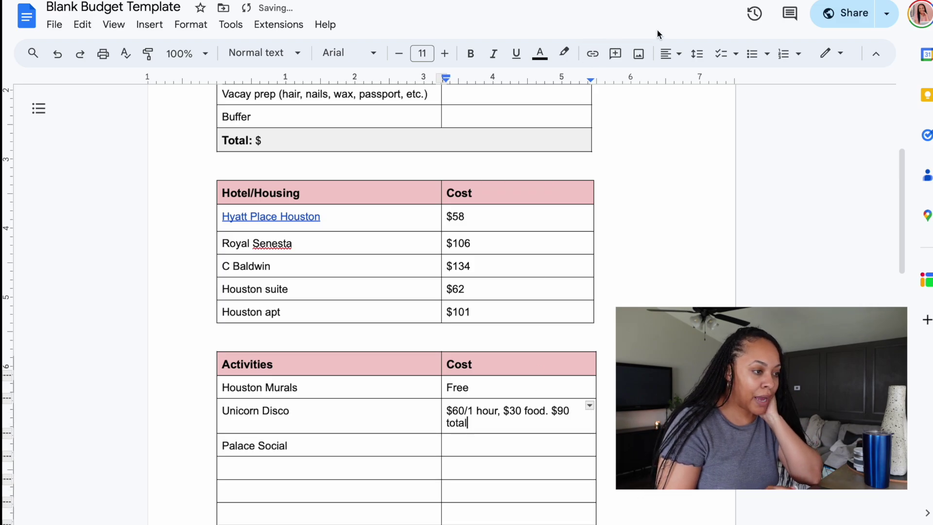
click(597, 3)
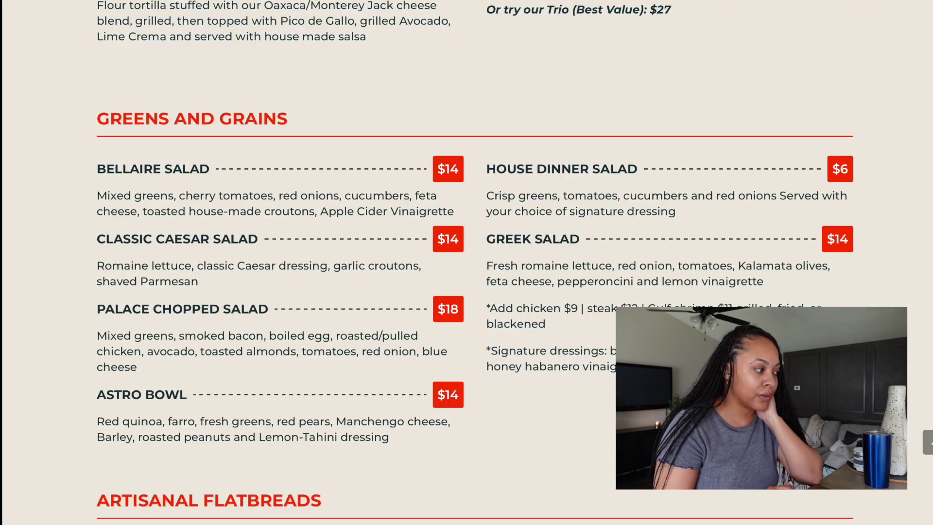
key(ctrl+Tab)
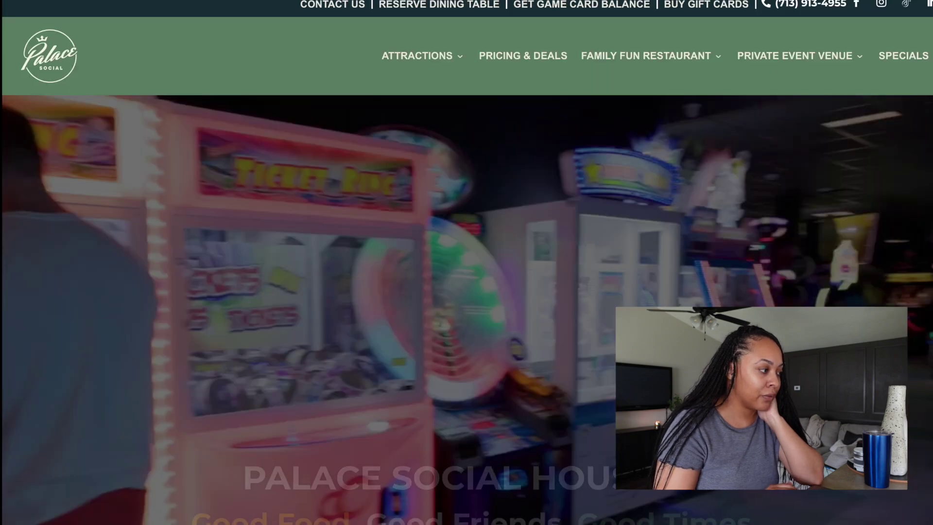
key(ctrl+Tab)
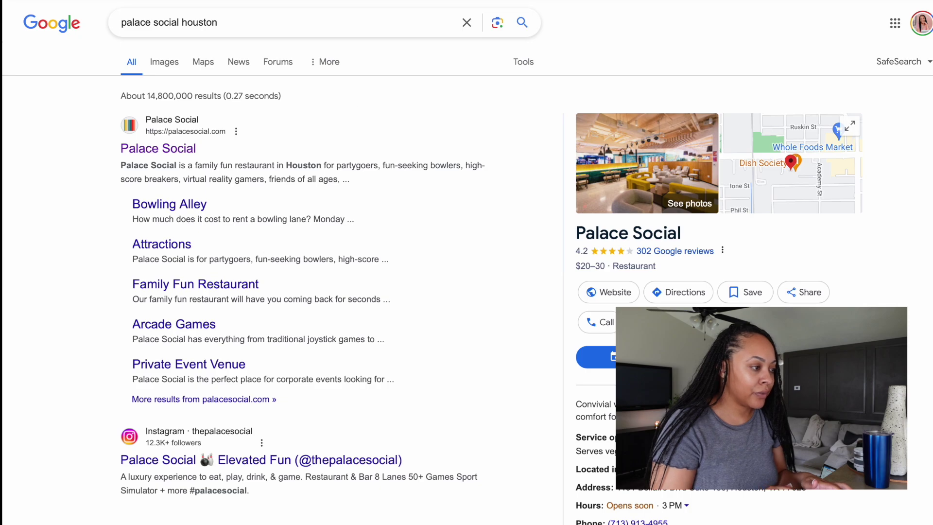
key(ctrl+Tab)
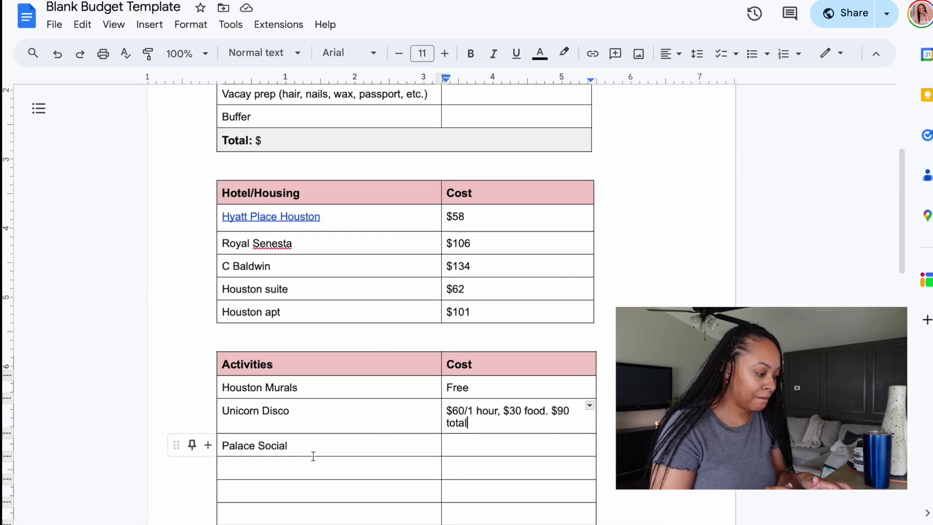
- Swap the two activity names so Palace Social is in the row with the cost and Unicorn Disco in the row below
drag(295, 446, 217, 446)
key(ctrl+c)
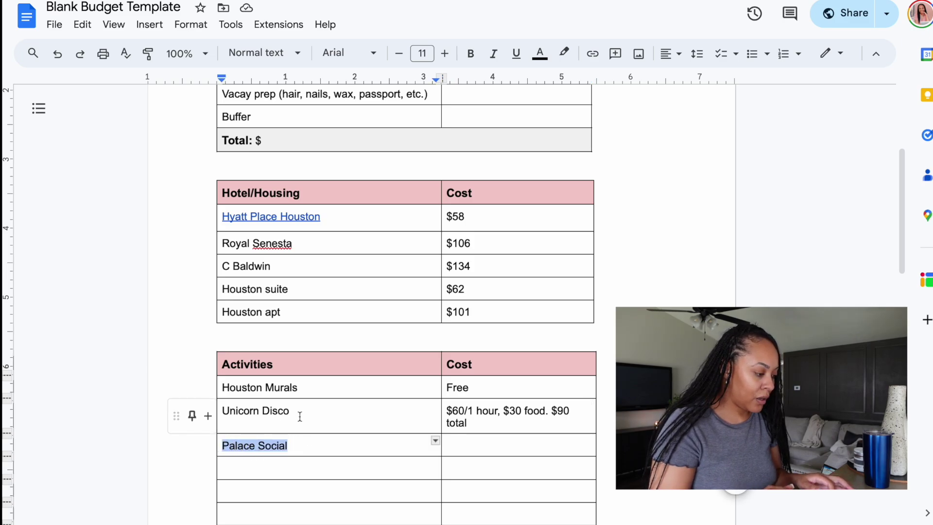
drag(298, 416, 219, 416)
key(ctrl+v)
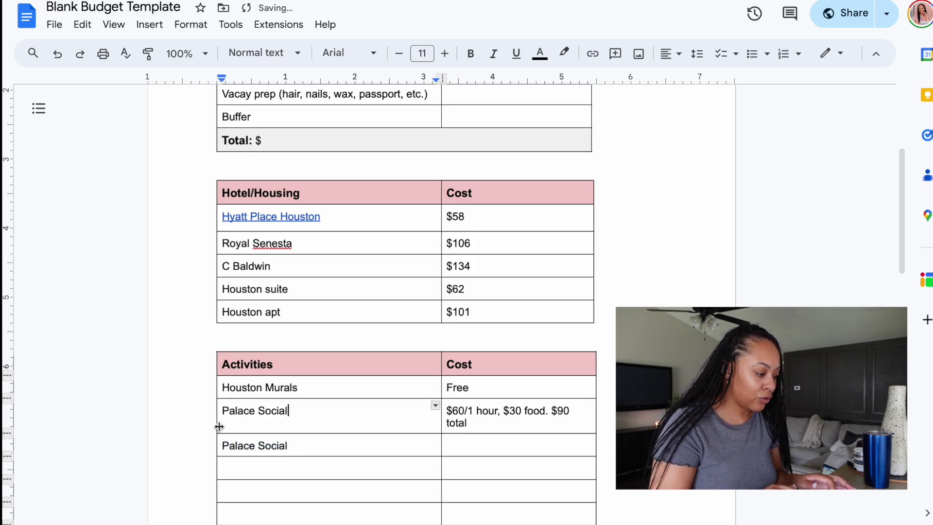
drag(296, 445, 214, 446)
text(Unis)
key(BackSpace)
text(corn Disco)
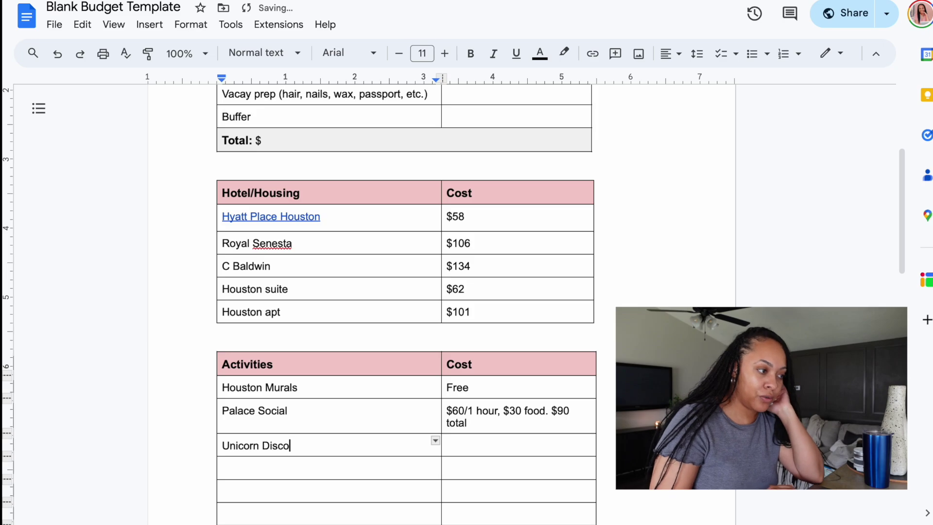
- Switch to the Google results, search for "unicorn disco houston" and deny the site access to the current location
click(389, 1)
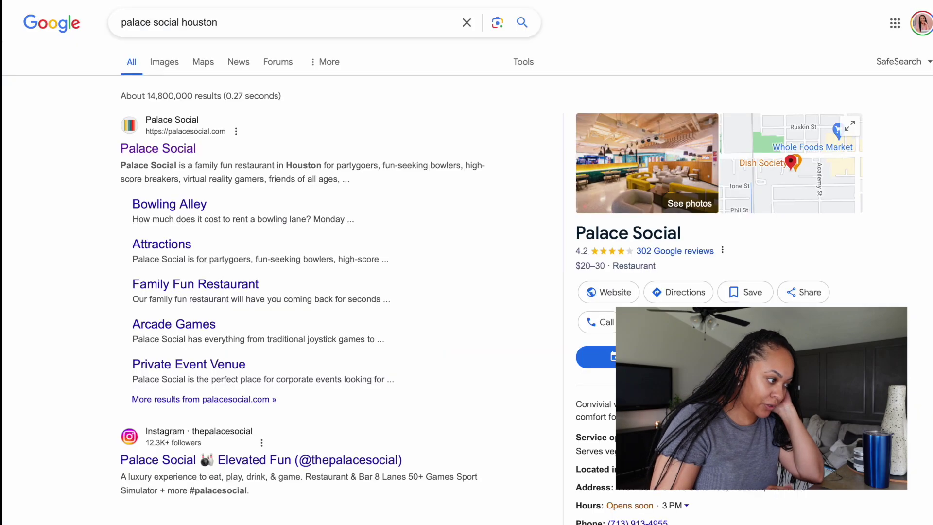
triple_click(293, 25)
text(u)
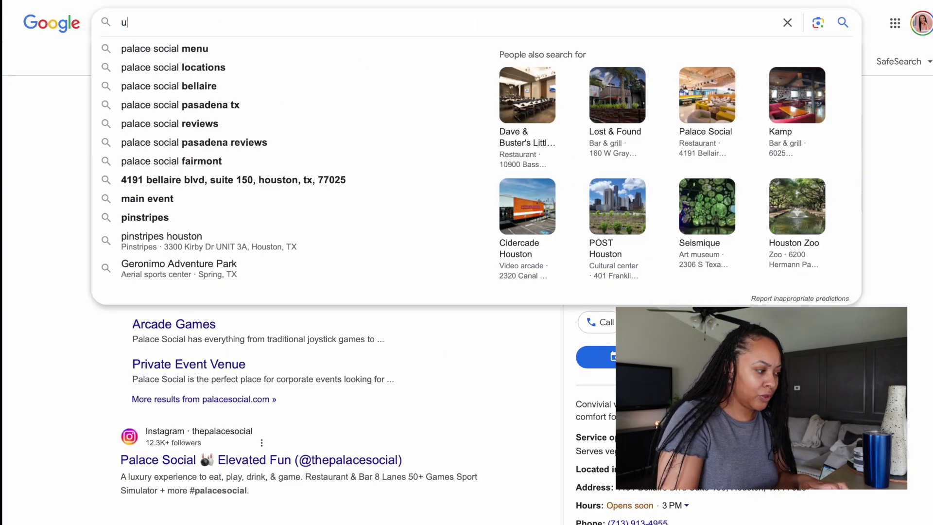
text(nicorn disco)
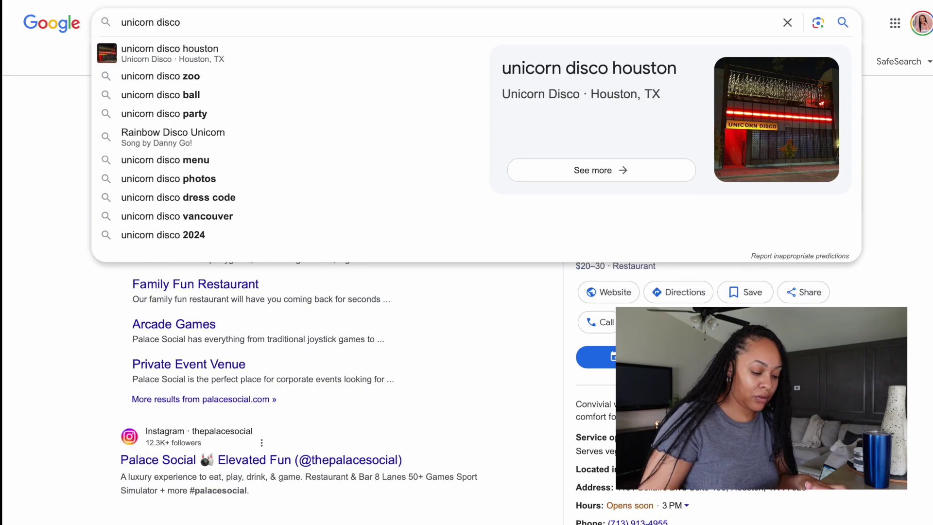
key(Down)
key(Return)
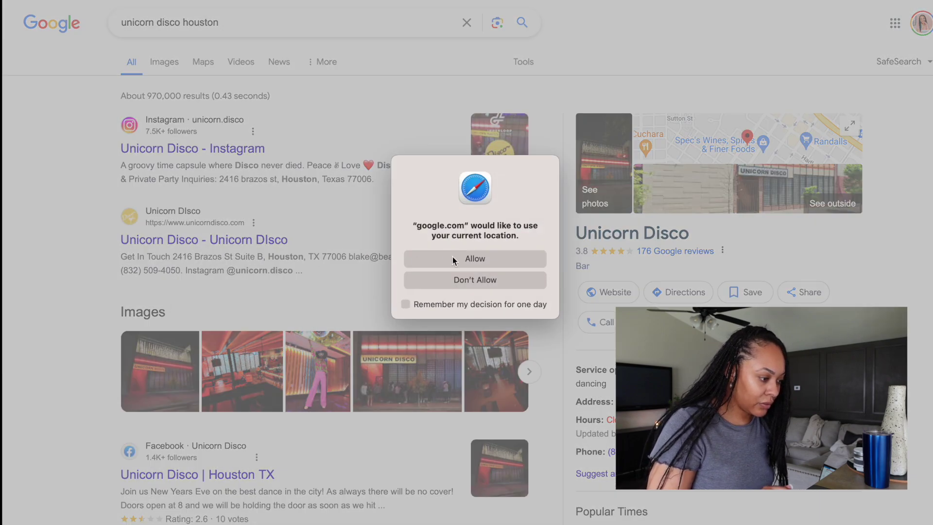
click(462, 280)
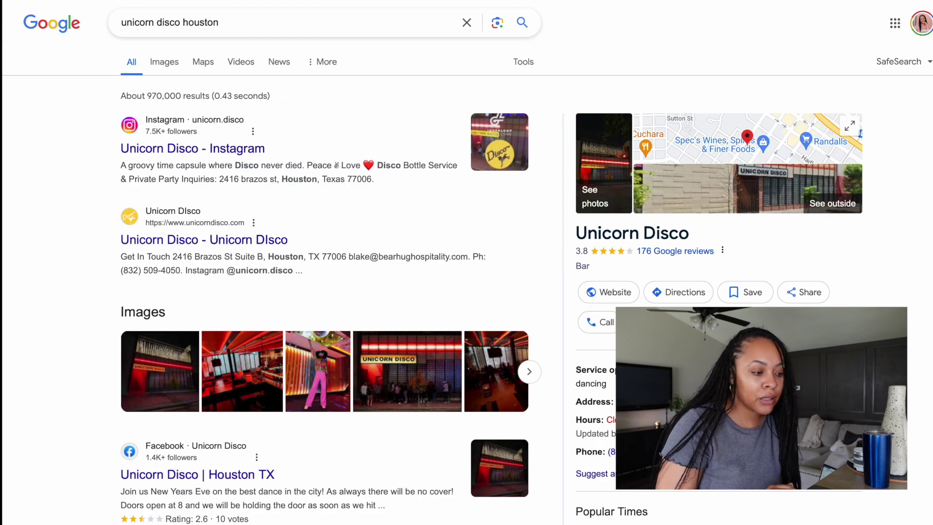
- Open the Unicorn Disco website and look through its site menu, home page and party form for pricing information
click(619, 295)
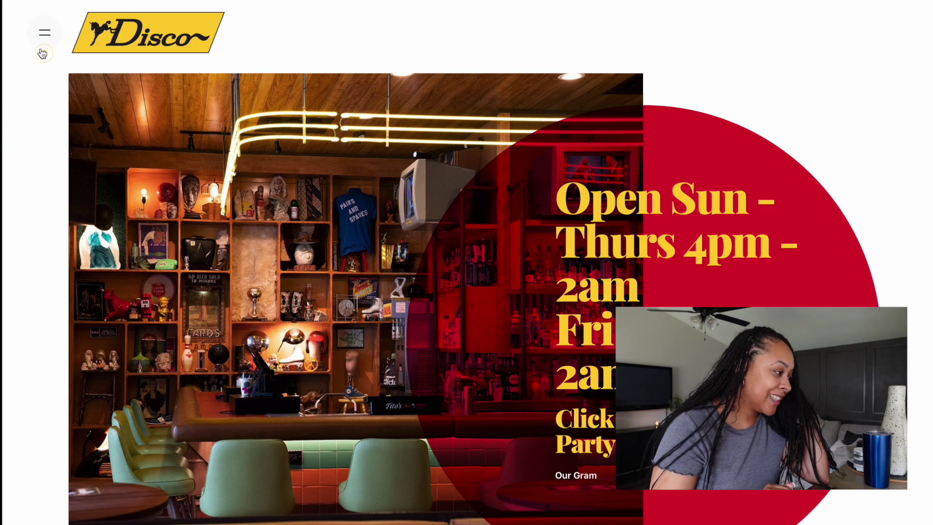
click(45, 32)
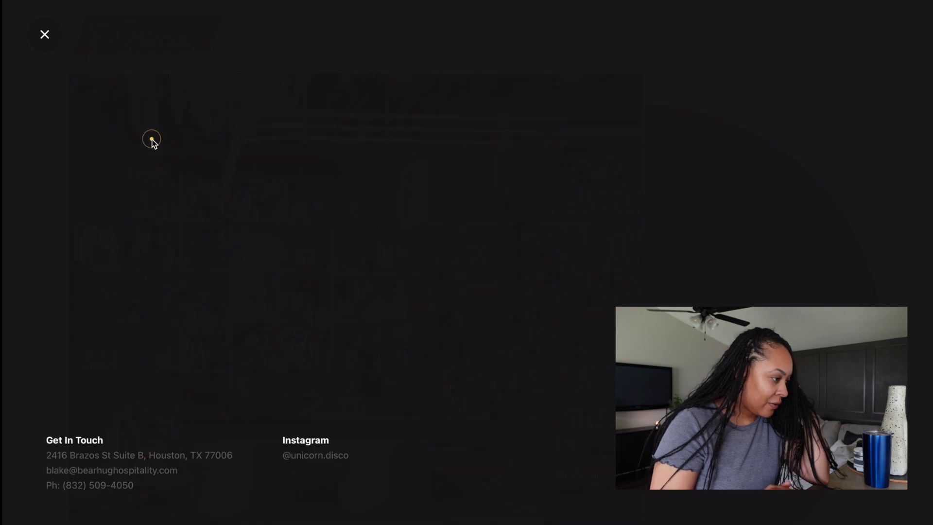
click(45, 35)
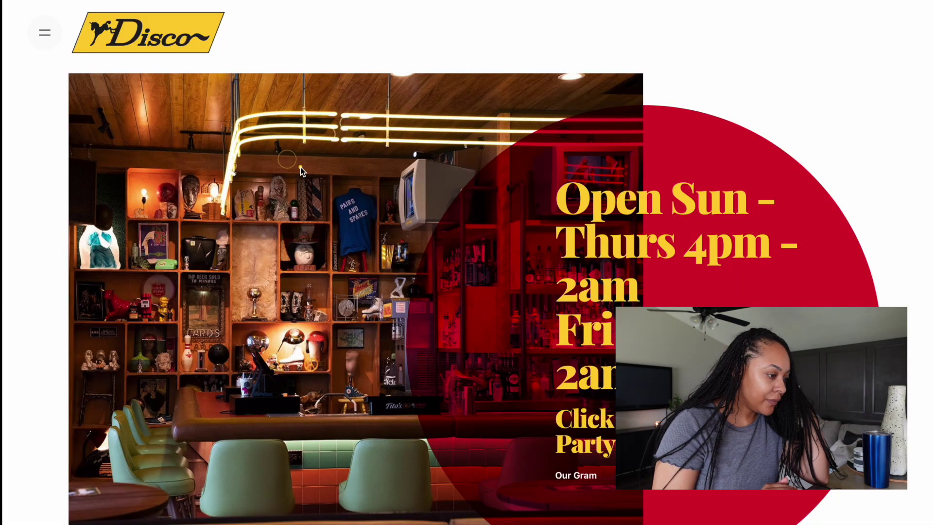
scroll(689, 228, down, 2)
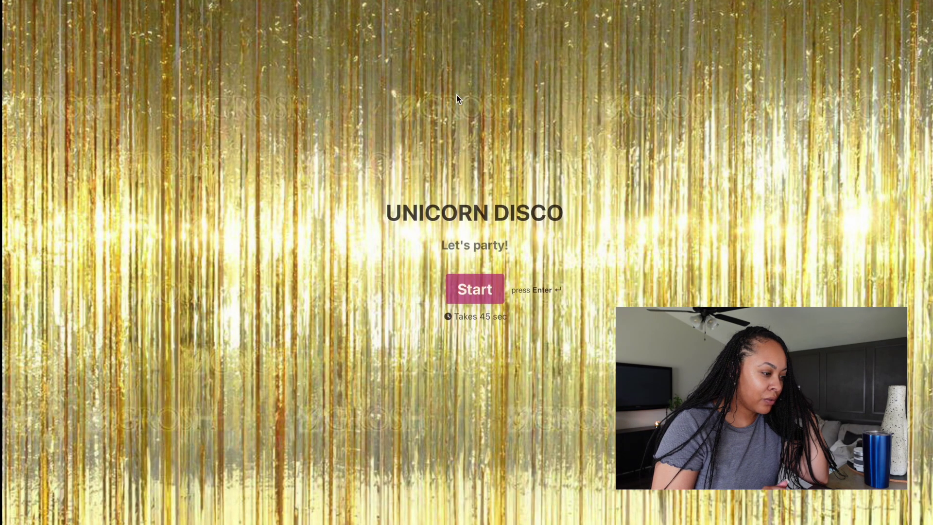
click(487, 289)
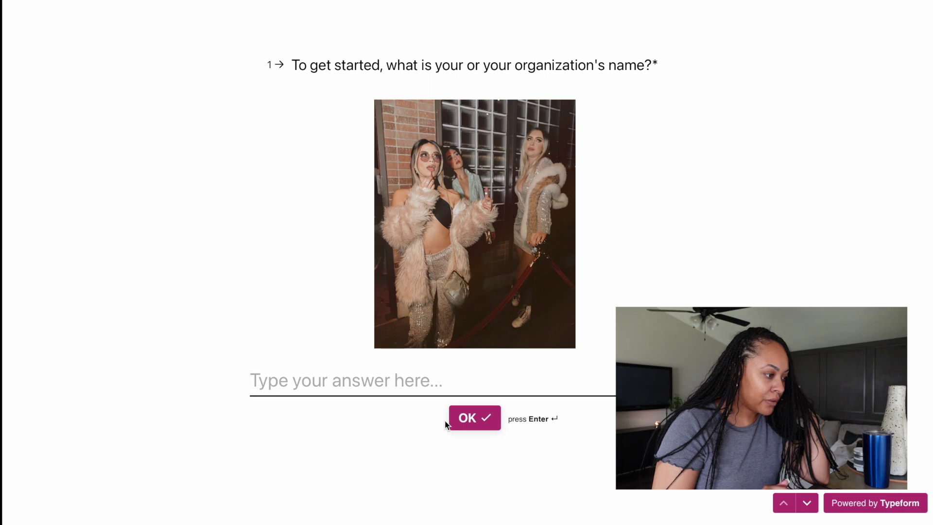
click(456, 419)
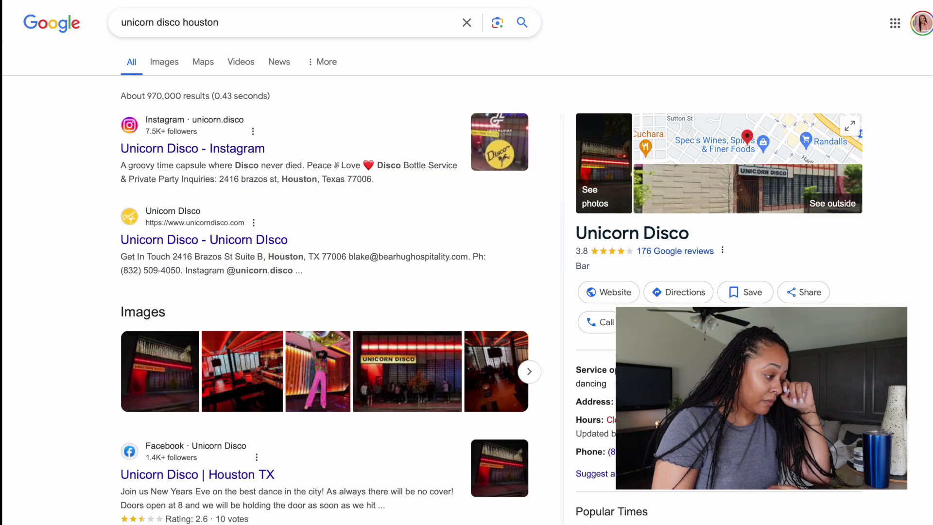
- Refine the Google search to "unicorn disco admission cost houston"
scroll(325, 166, down, 5)
scroll(325, 167, down, 4)
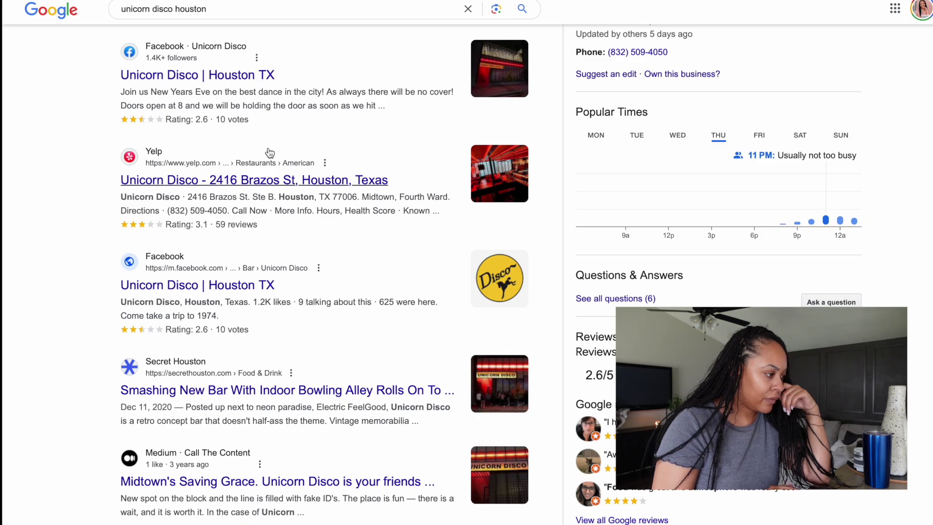
click(180, 10)
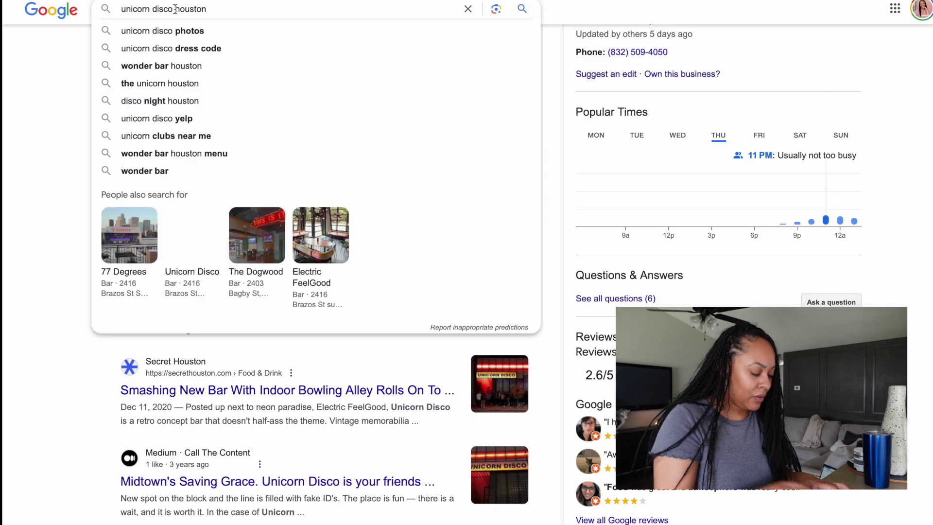
text(admissi)
text(on cost)
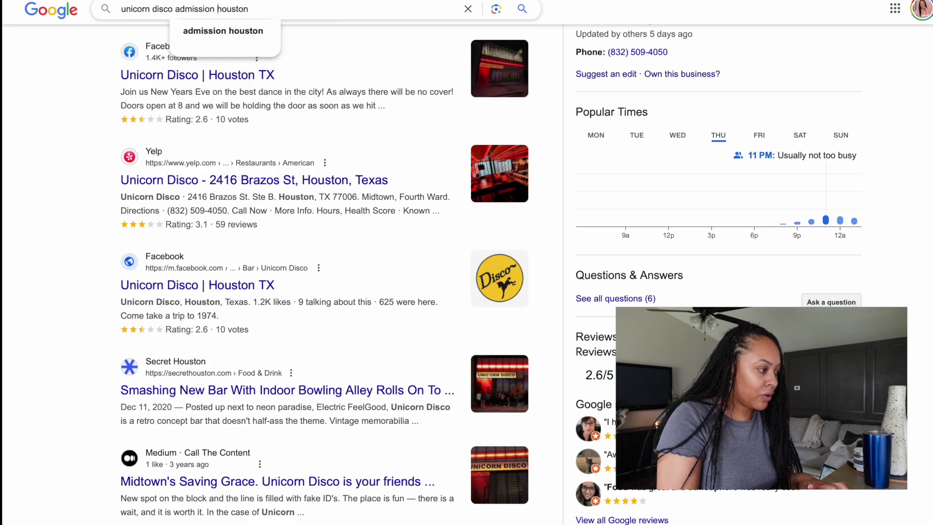
key(Return)
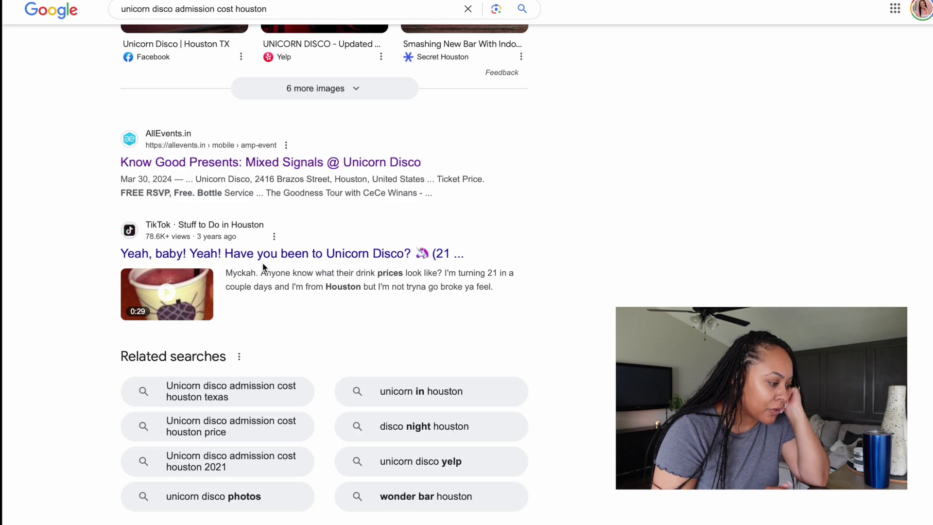
- Examine the search results for Unicorn Disco admission, ticket and drink prices
scroll(262, 267, up, 5)
scroll(262, 267, up, 5)
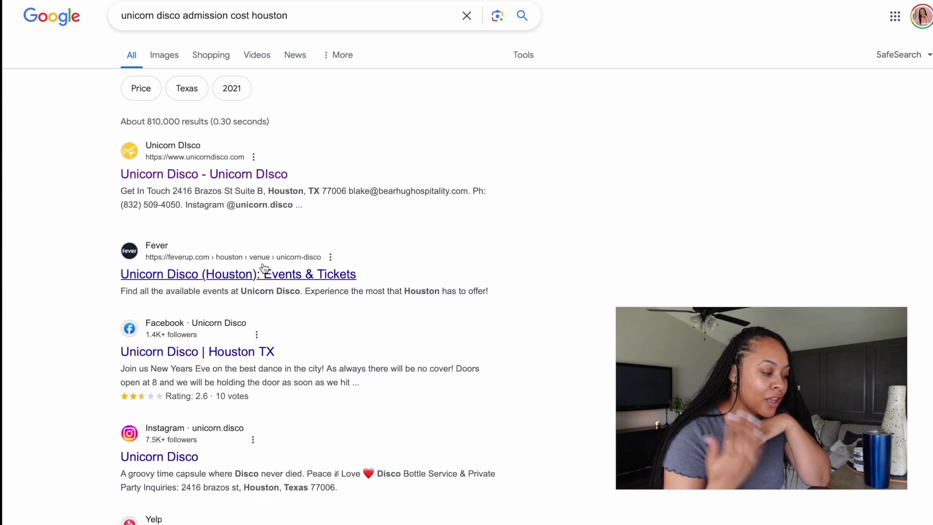
scroll(321, 437, down, 10)
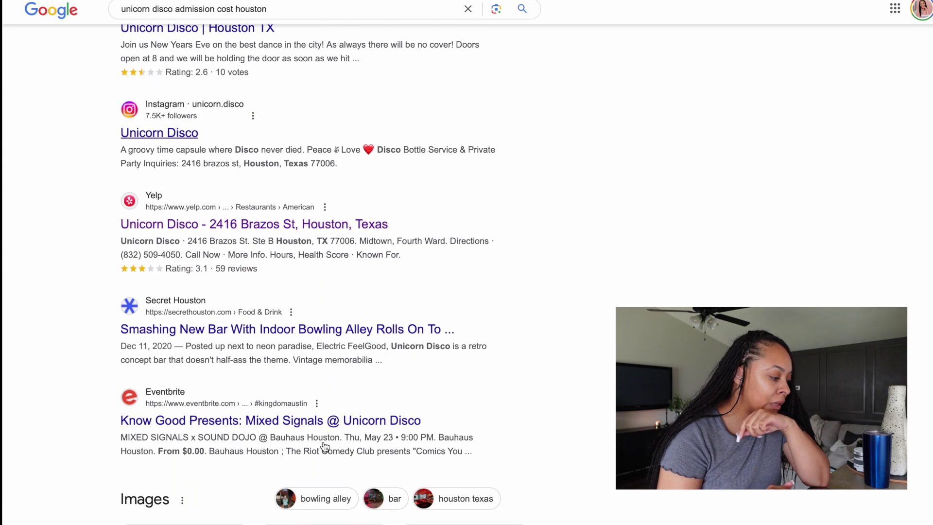
scroll(328, 429, down, 3)
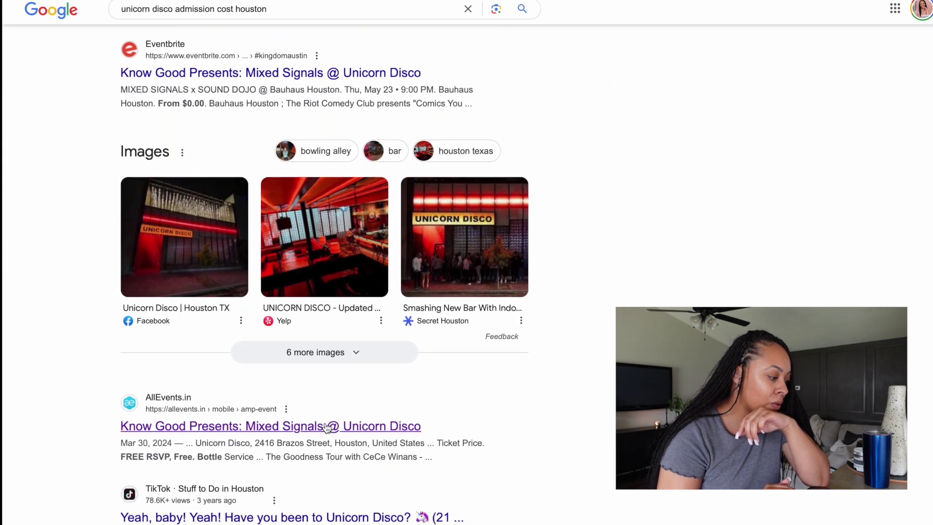
scroll(320, 380, up, 8)
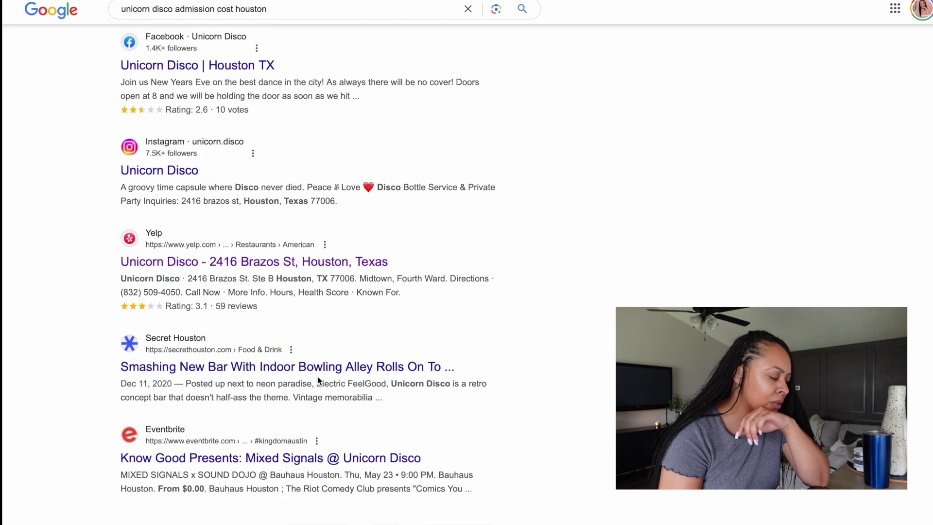
scroll(319, 380, down, 13)
scroll(317, 378, down, 3)
scroll(316, 377, up, 3)
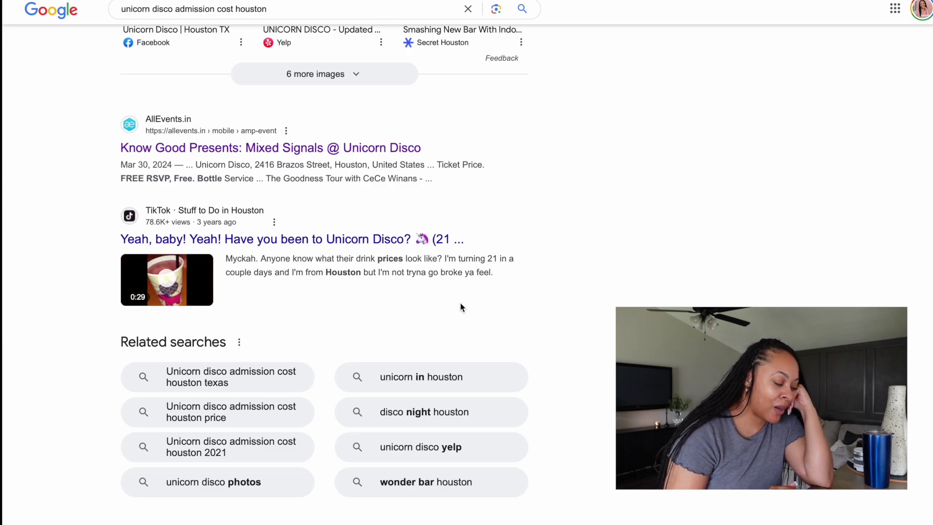
scroll(460, 303, up, 13)
scroll(460, 305, up, 6)
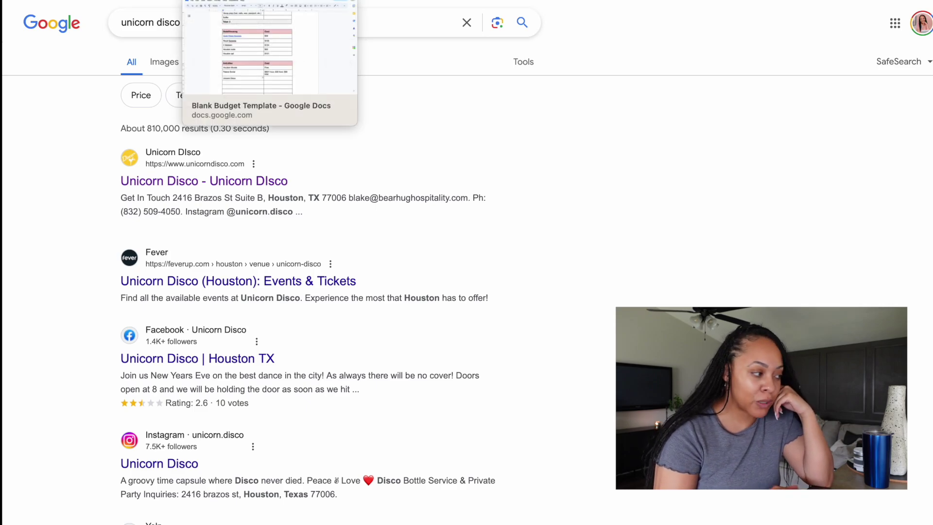
- Switch to the budget template in Google Docs and enter "$10 admission," as the Unicorn Disco cost
click(270, 1)
click(481, 448)
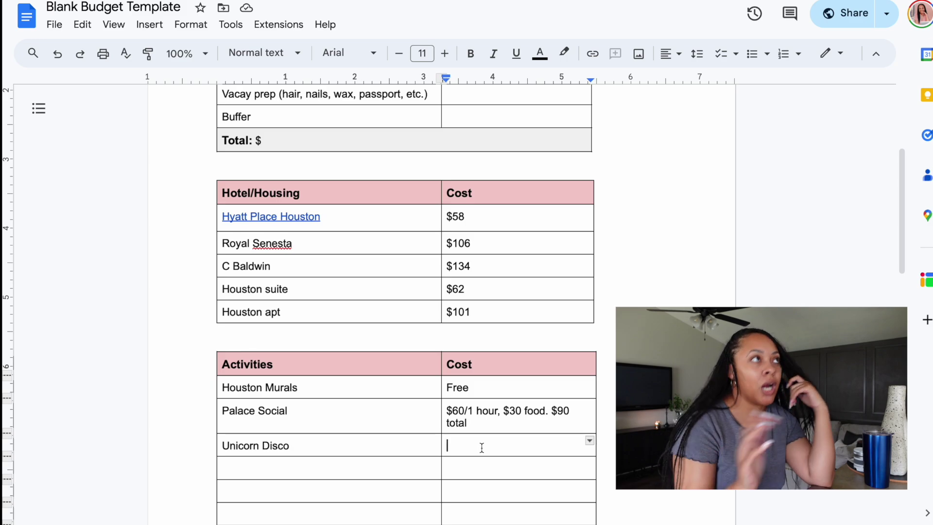
text($)
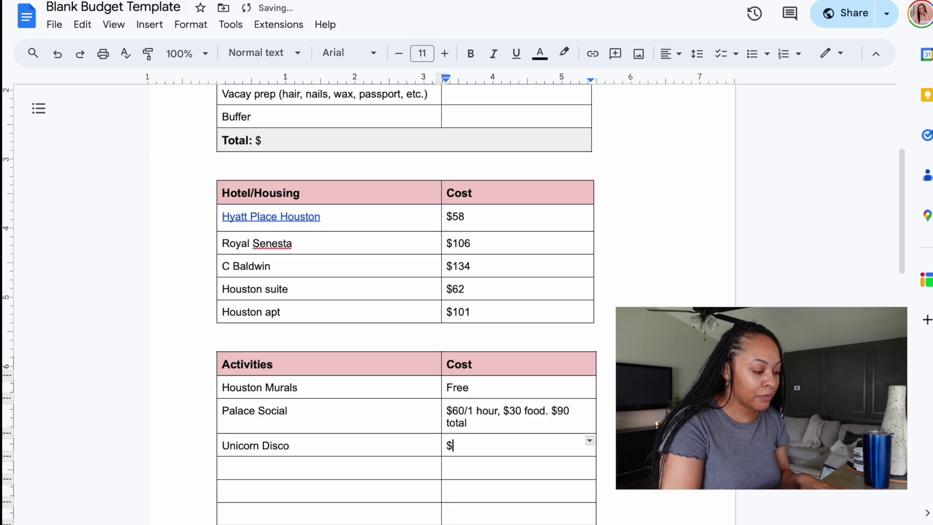
text(10 admission)
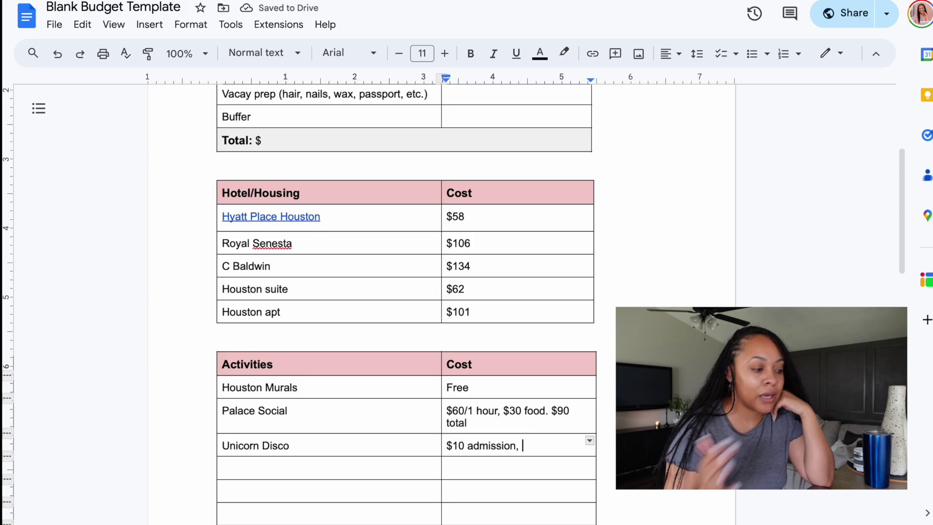
text(,)
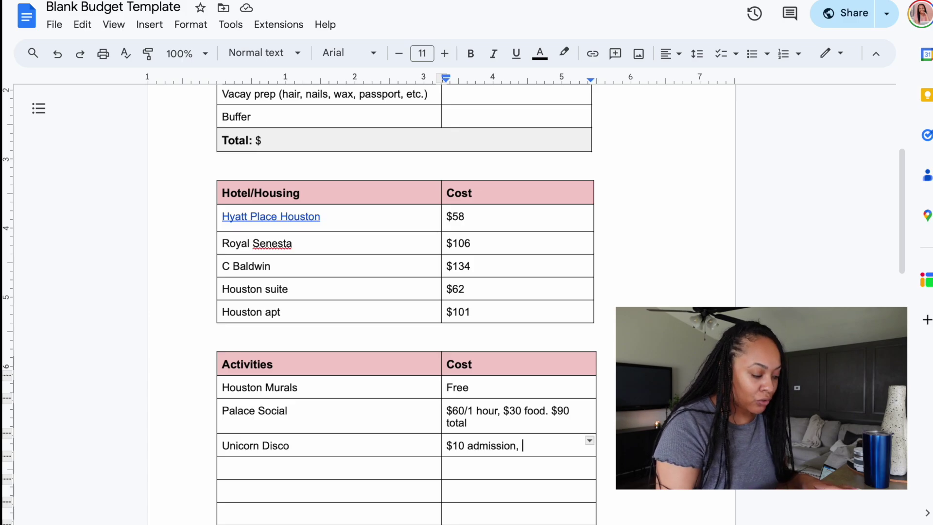
- Extend the Unicorn Disco cost with "$24 drinks. $34 total"
text($)
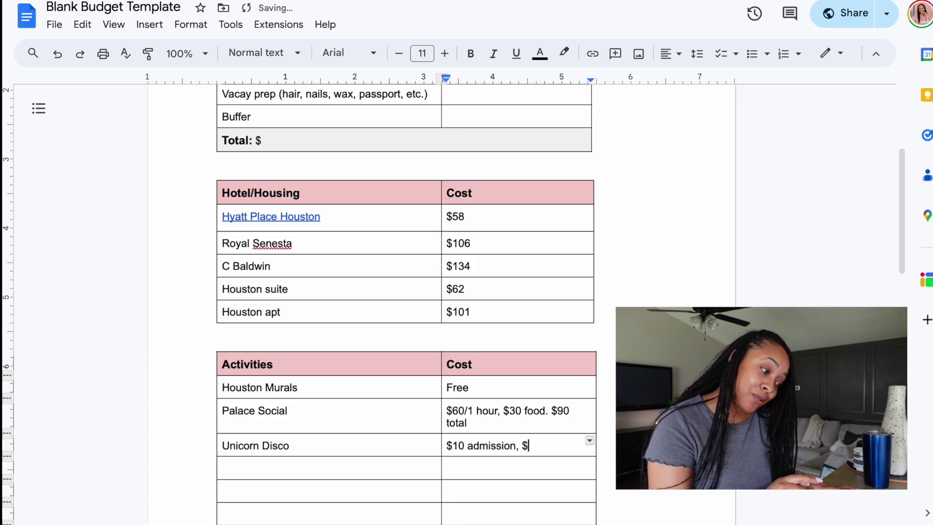
text(24)
key(BackSpace)
text(4 )
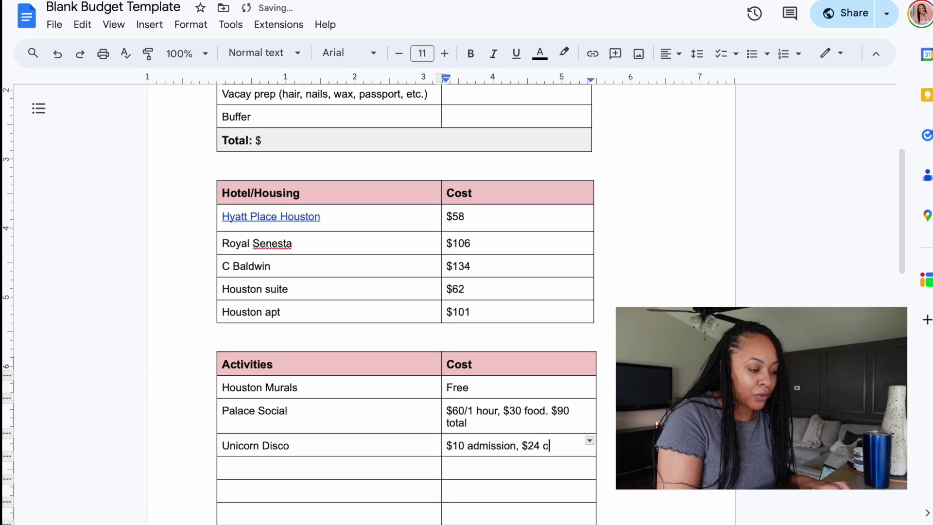
text(c)
key(BackSpace)
text(drinks.)
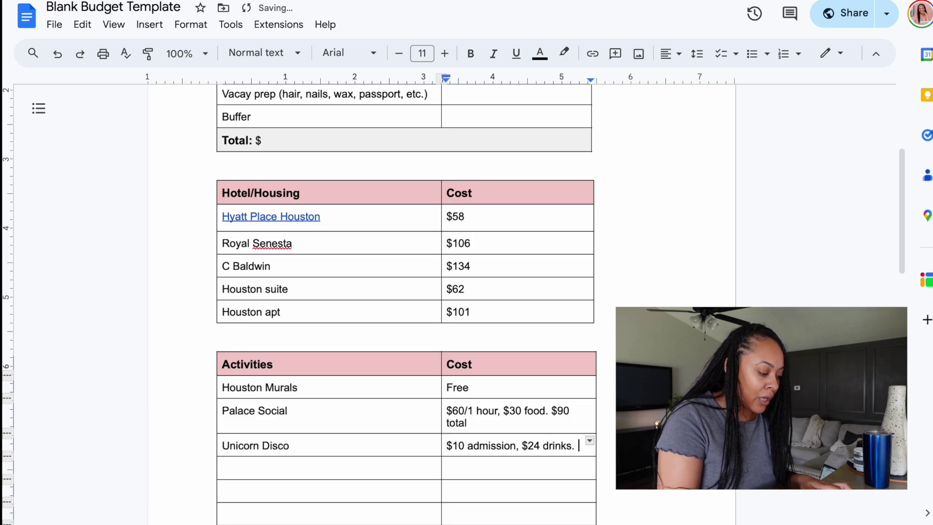
text( $3)
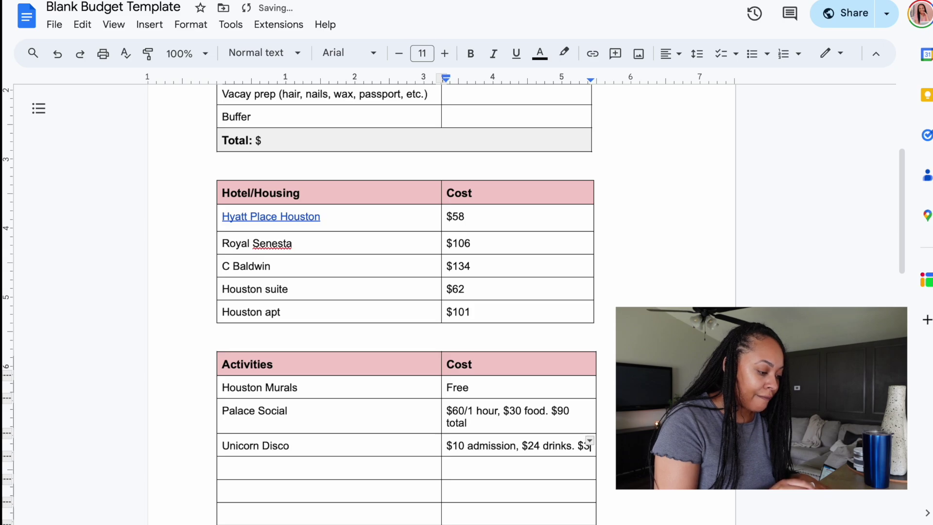
text(4 total)
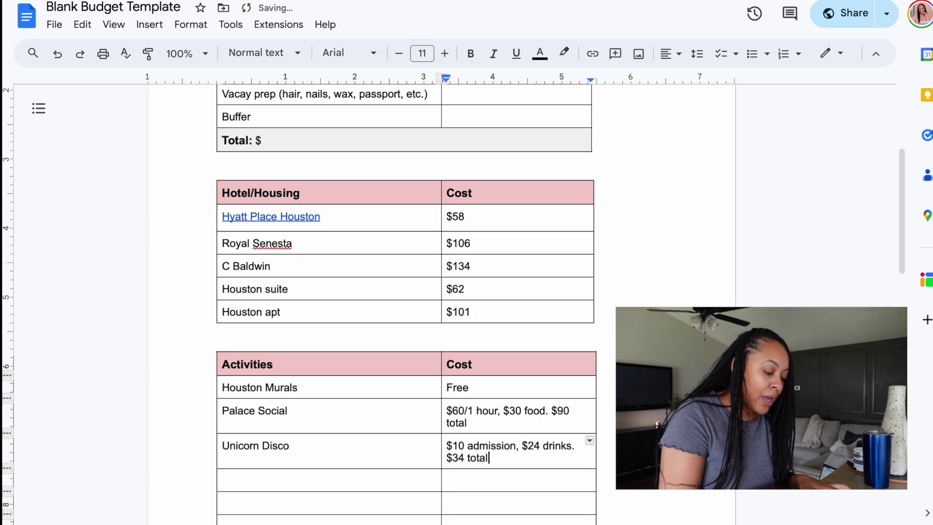
- Append "not including tips." to the Unicorn Disco cost entry
text( no)
key(BackSpace)
text(not incliudin)
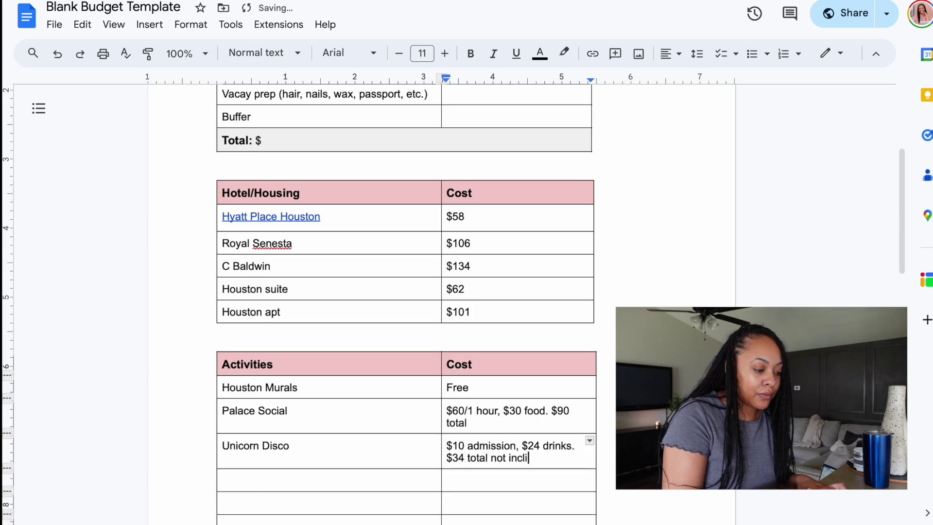
key(BackSpace)
key(BackSpace)
key(BackSpace)
key(BackSpace)
text(uding tips.)
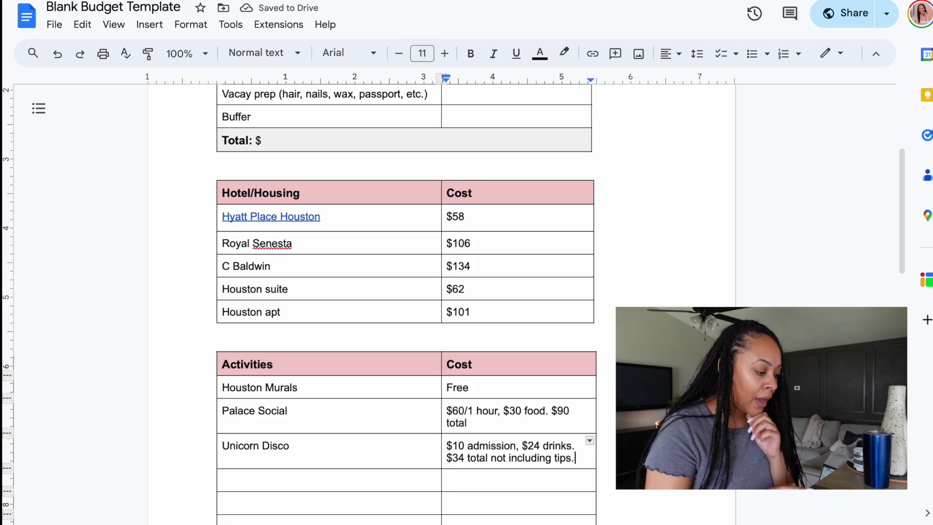
- Review the entries and remaining empty rows in the Hotel/Housing and Activities tables
click(361, 465)
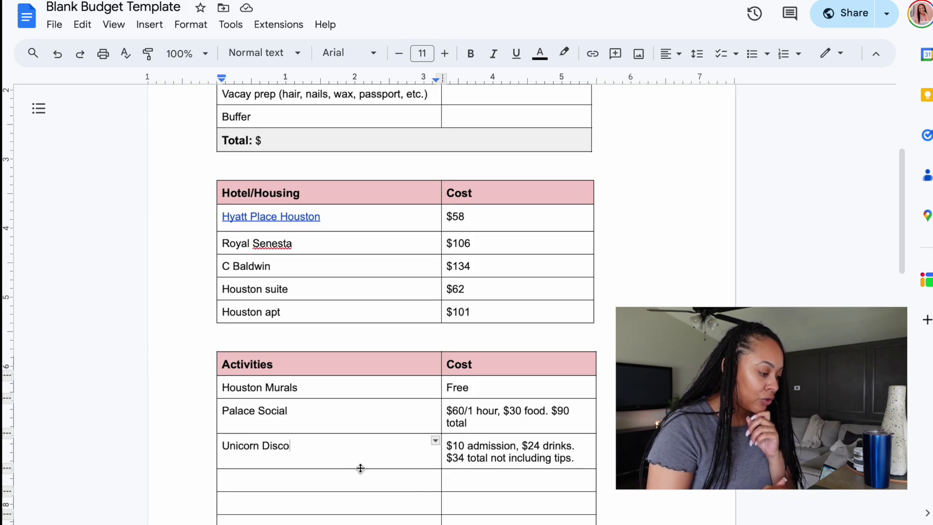
scroll(343, 427, down, 4)
scroll(343, 427, up, 4)
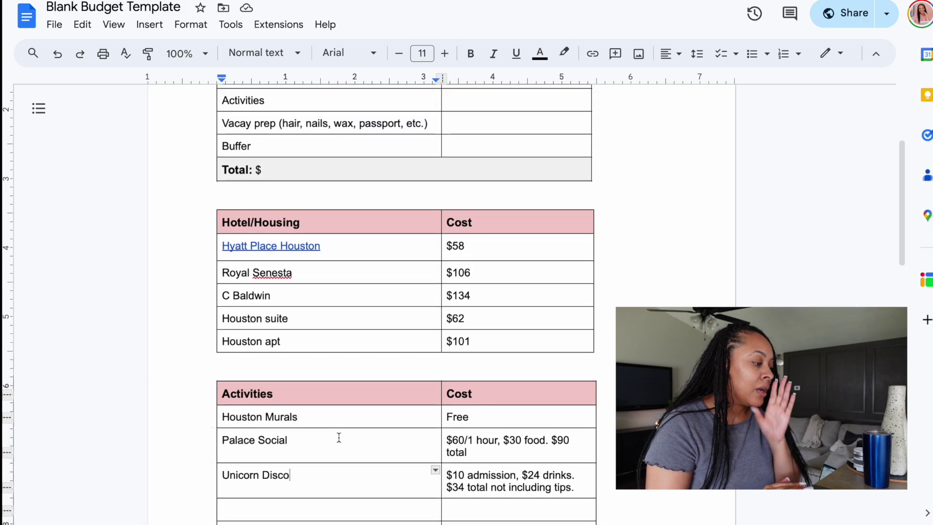
scroll(338, 437, up, 3)
scroll(338, 438, down, 4)
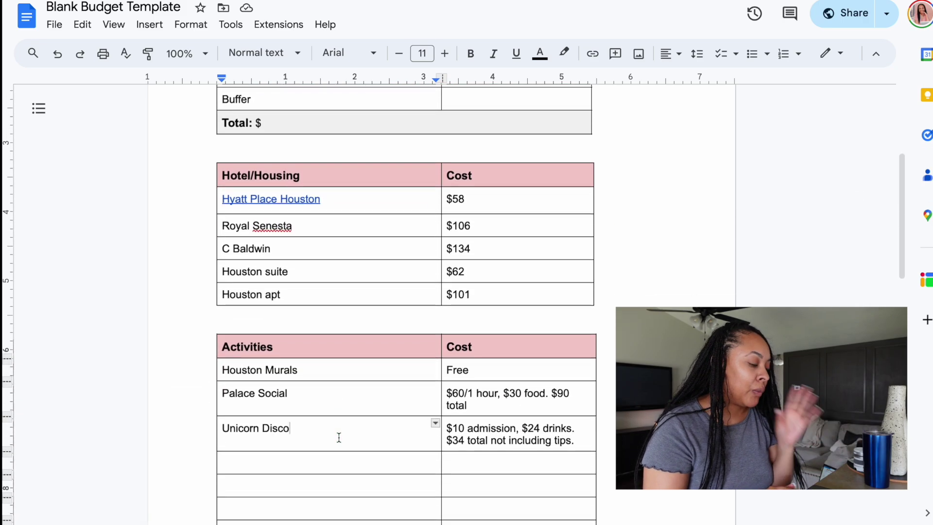
scroll(339, 437, down, 1)
scroll(338, 437, down, 7)
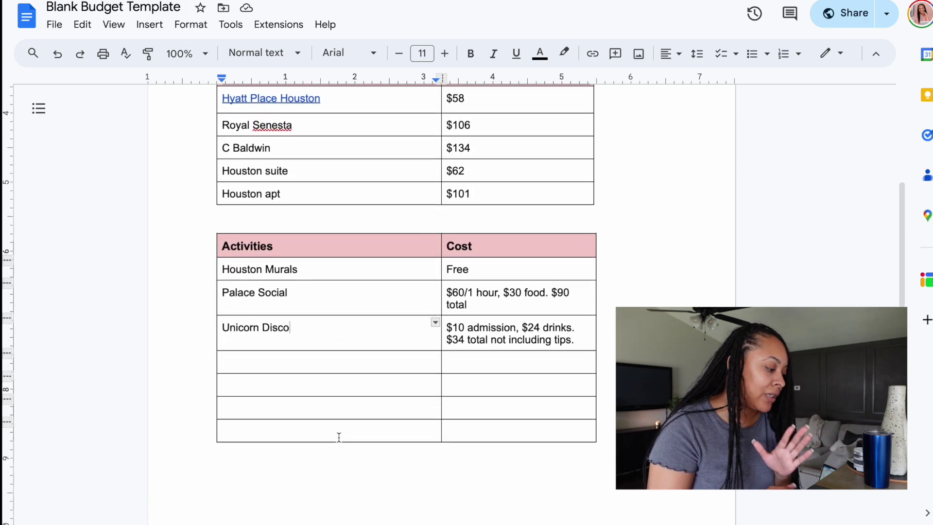
scroll(292, 153, up, 9)
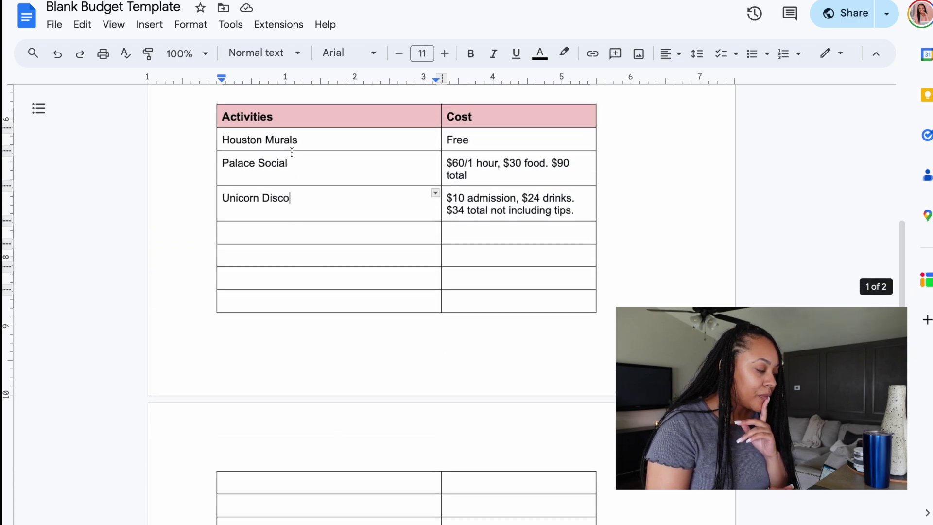
- Copy the whole Activities table and paste a duplicate below its end on the second page
click(239, 207)
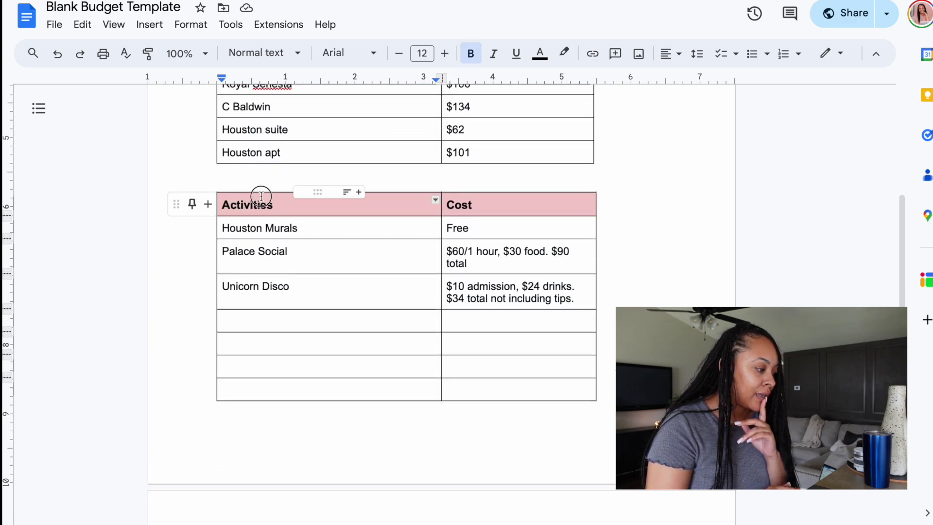
drag(262, 204, 485, 499)
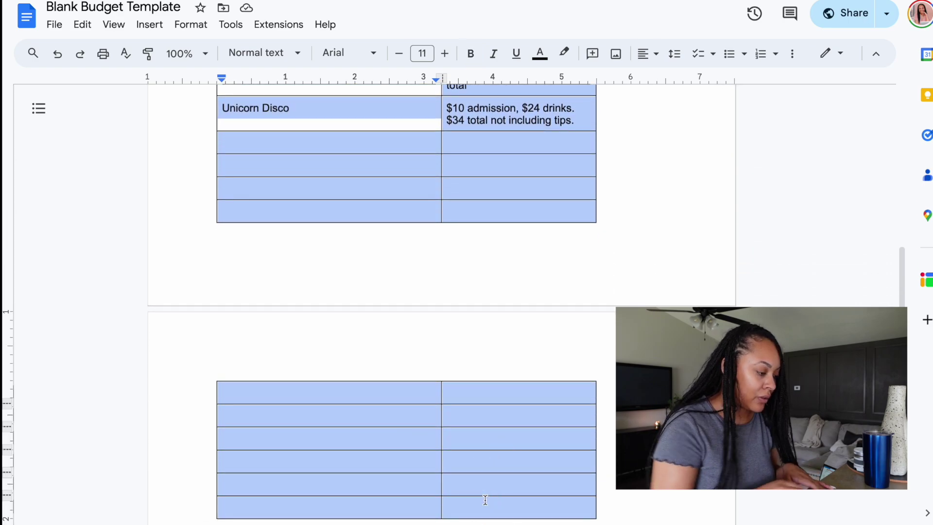
scroll(442, 469, down, 4)
click(400, 421)
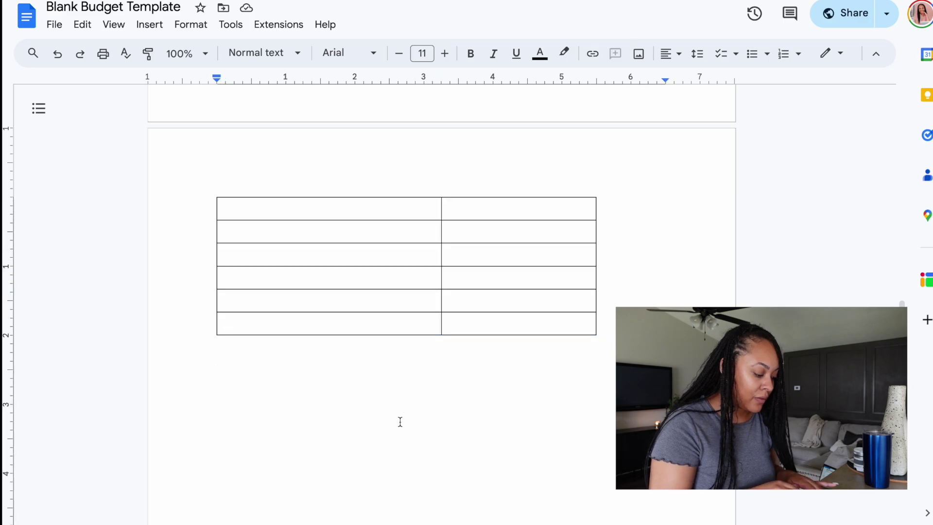
- Clear the activity and cost entries from the duplicated table, keeping its header row
scroll(400, 422, up, 9)
drag(327, 177, 516, 222)
key(BackSpace)
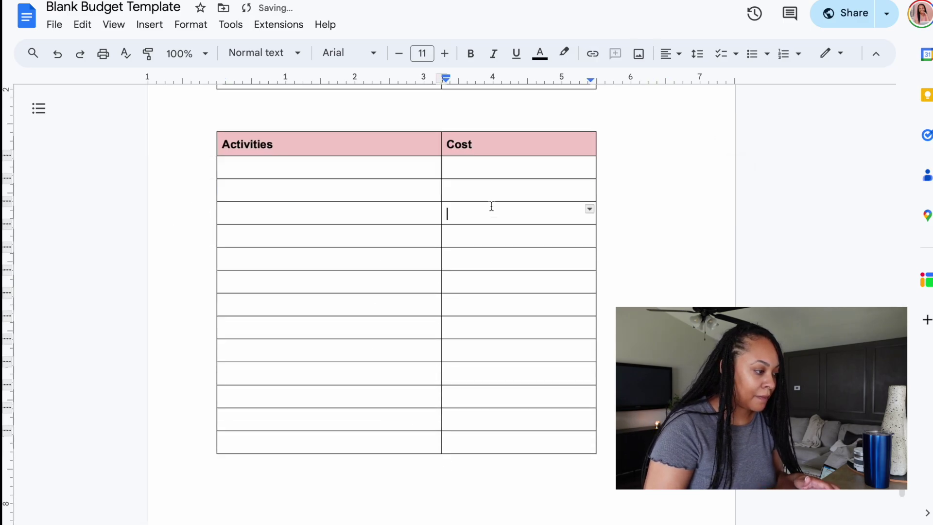
- Change the duplicated table's "Activities" heading to "Food"
click(382, 148)
triple_click(382, 149)
click(381, 148)
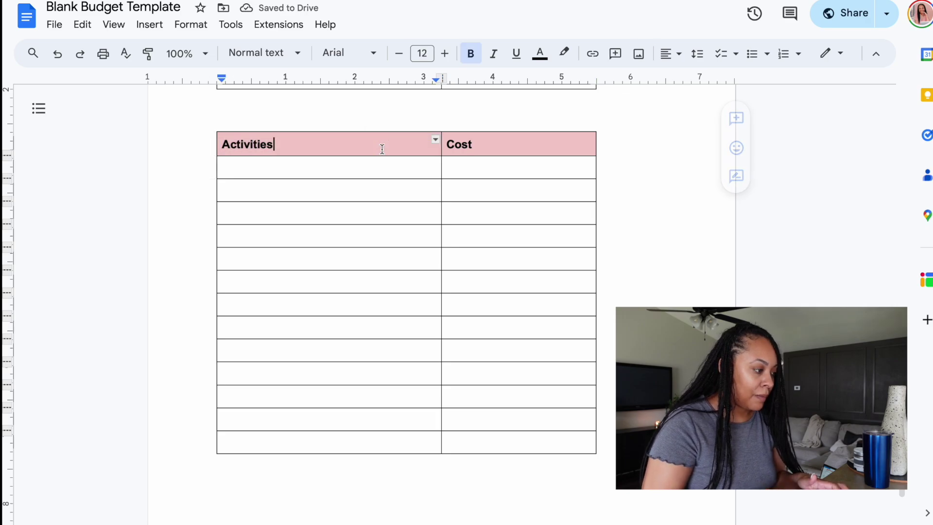
double_click(246, 141)
text(Food)
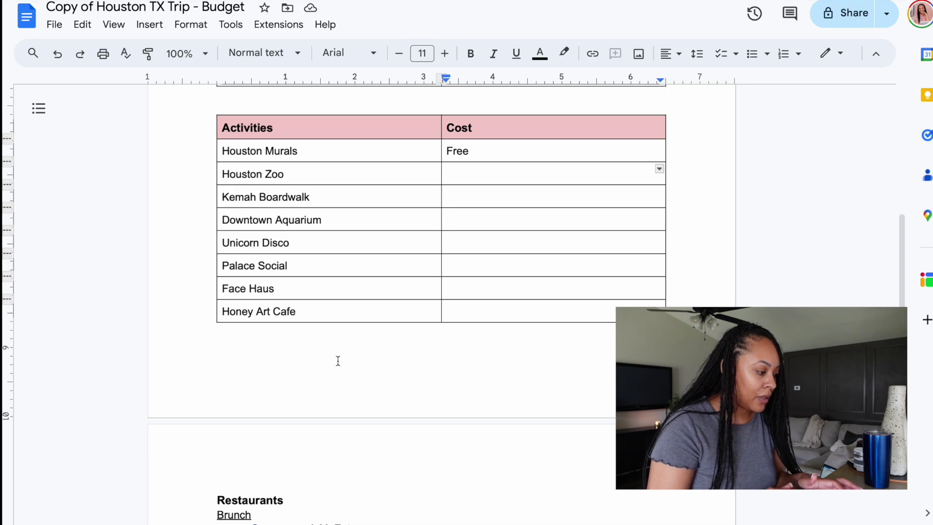
- Copy "Snooze, an A.M. Eatery" from the Brunch list in Copy of Houston TX Trip - Budget into the Food table's first row
scroll(338, 360, down, 8)
scroll(337, 360, up, 1)
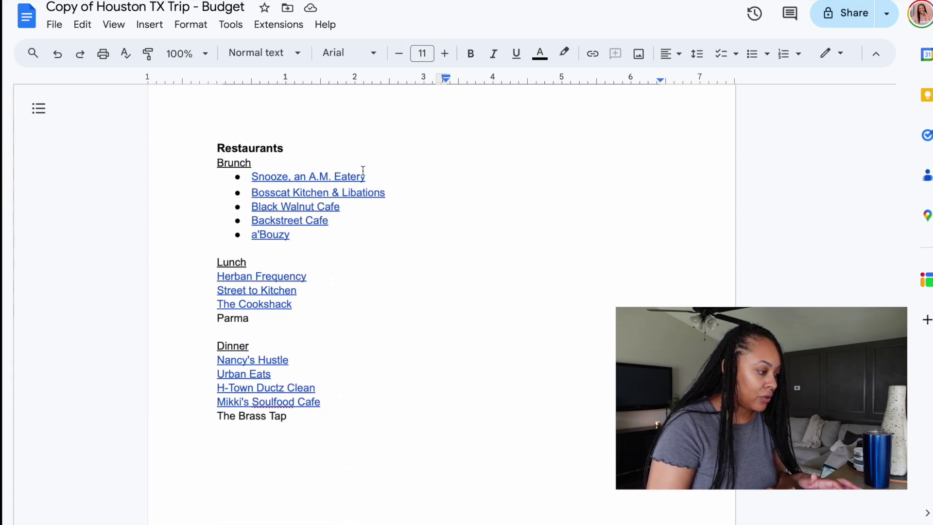
drag(363, 176, 256, 181)
key(ctrl+c)
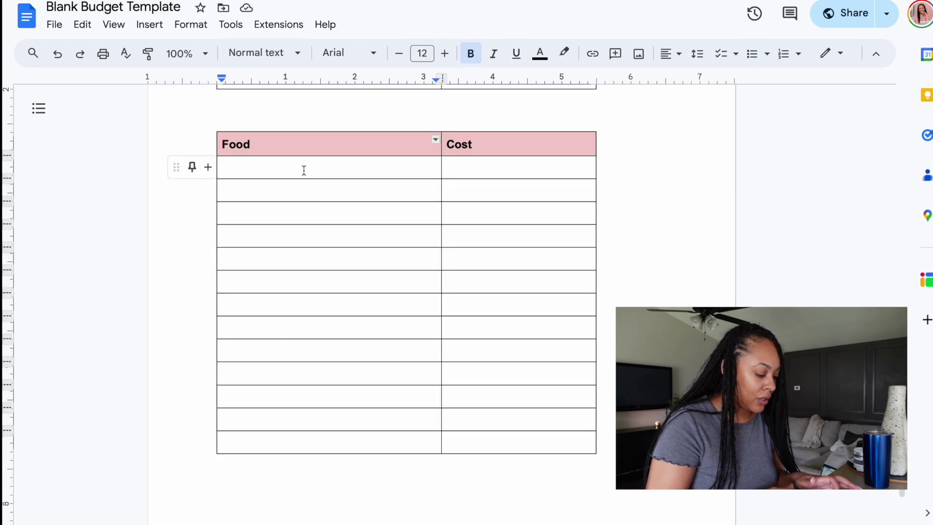
click(302, 169)
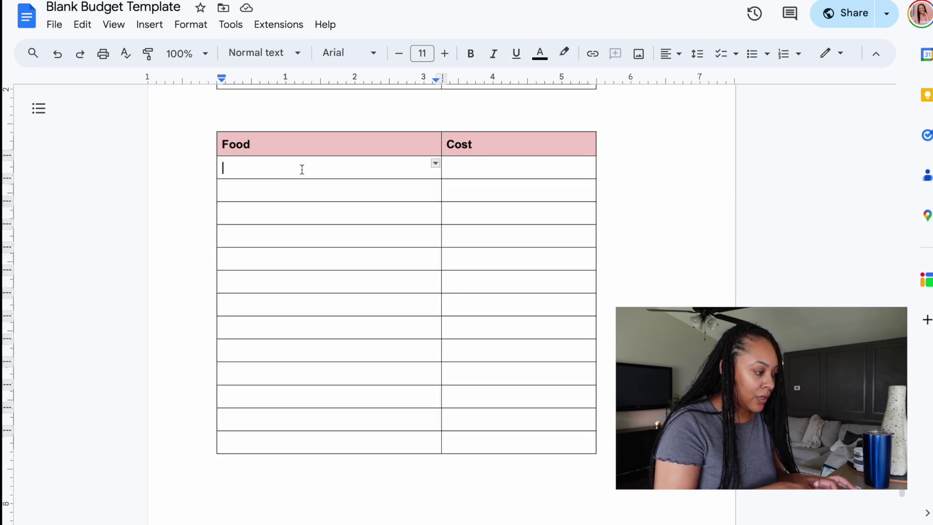
key(ctrl+v)
- Copy "Nancy's Hustle" from the trip document's Dinner list into the second row of the template's Food table
key(ctrl+Tab)
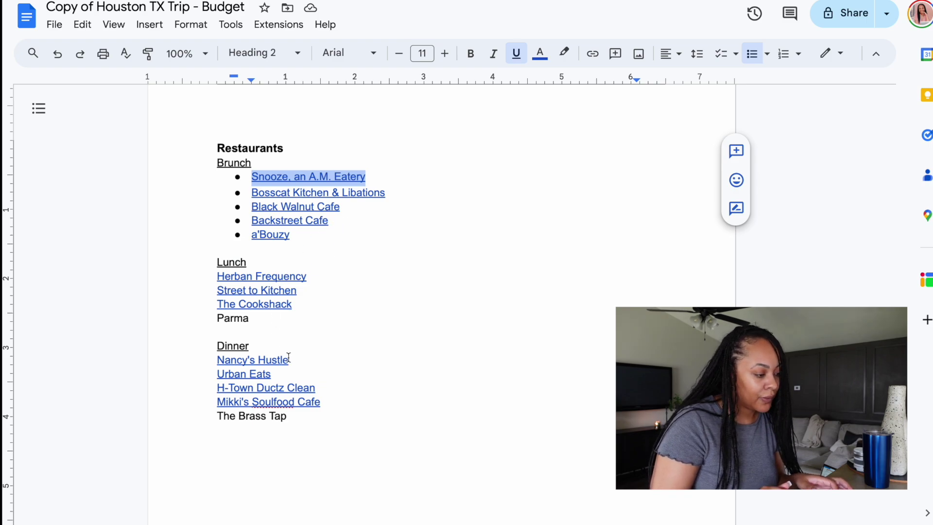
drag(293, 363, 217, 364)
key(ctrl+c)
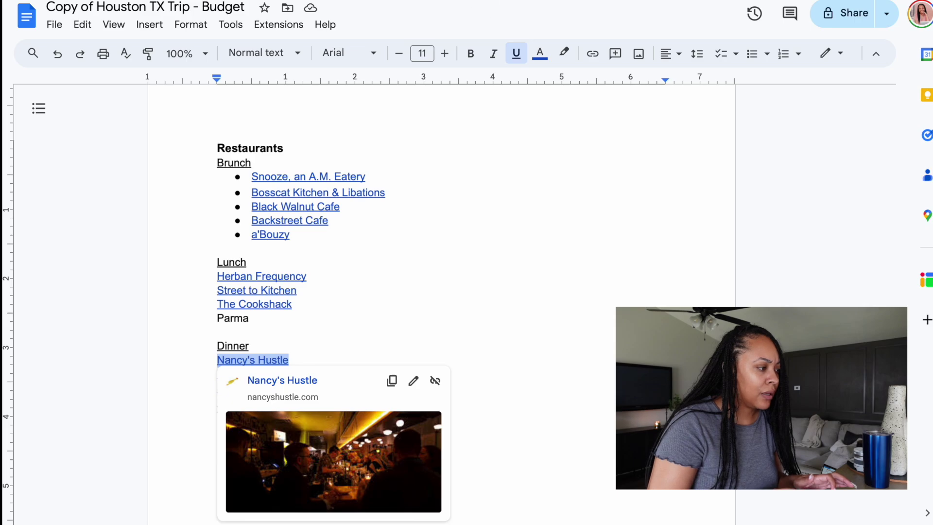
key(ctrl+shift+Tab)
click(322, 200)
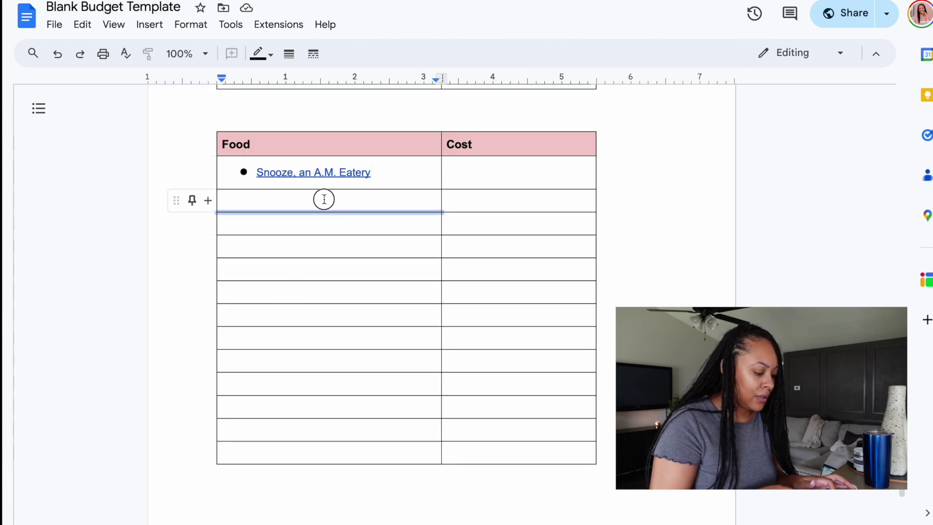
key(ctrl+v)
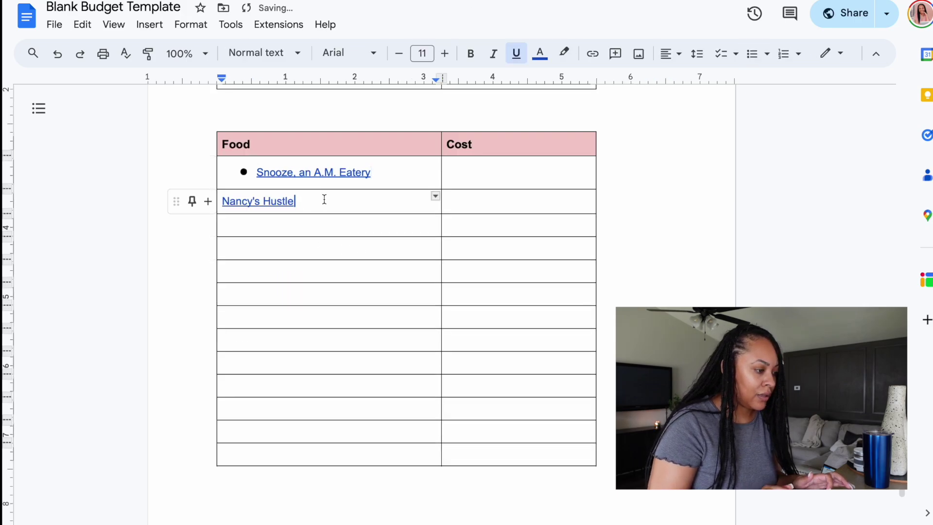
- Remove the bullet from the "Snooze, an A.M. Eatery" entry in the Food table
click(257, 172)
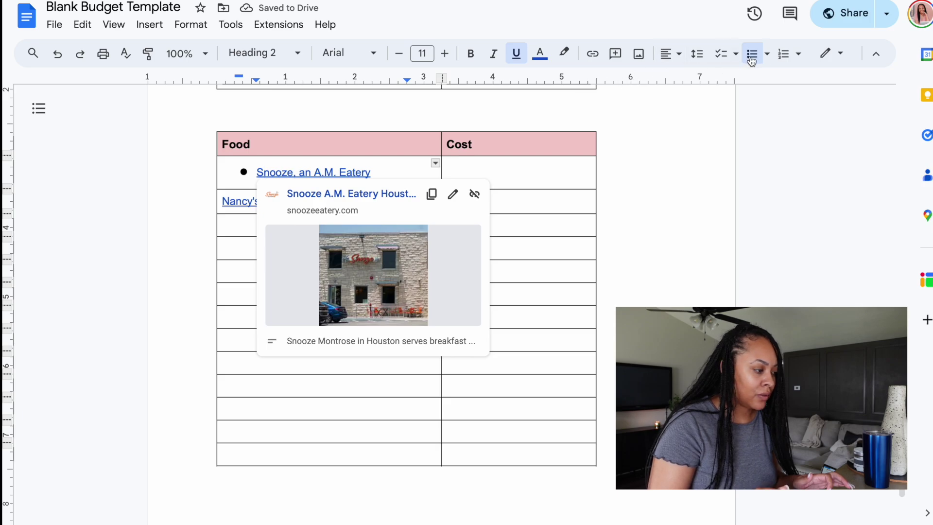
click(752, 57)
click(475, 258)
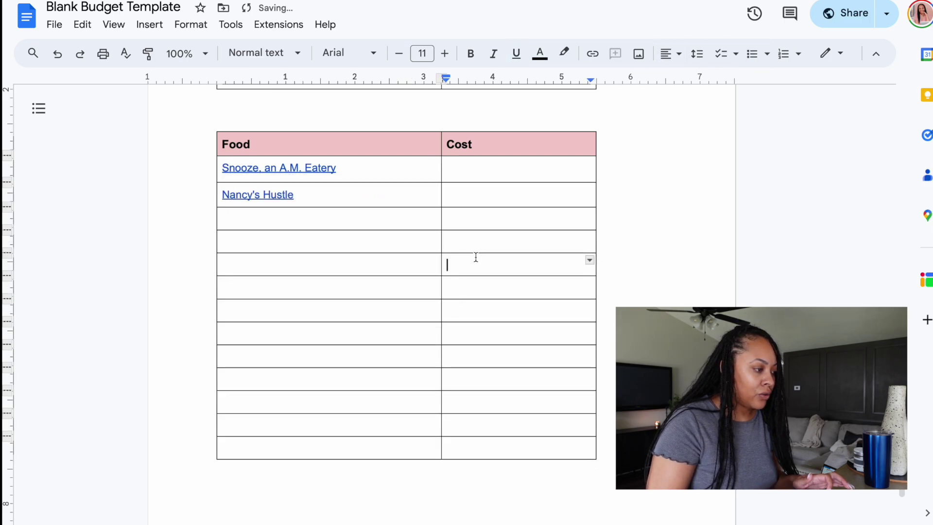
- Open the Snooze website from its link in the Food table and look through the restaurant's menu categories
click(263, 168)
click(353, 189)
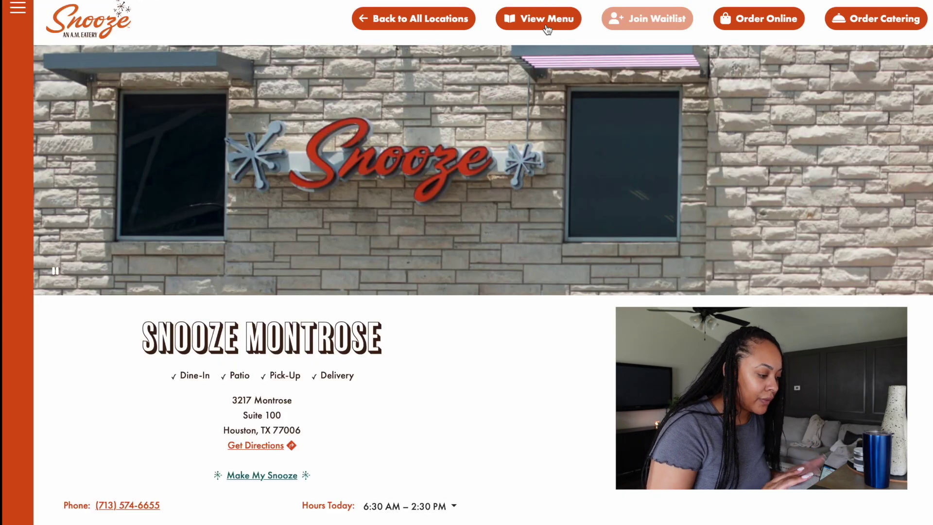
click(547, 28)
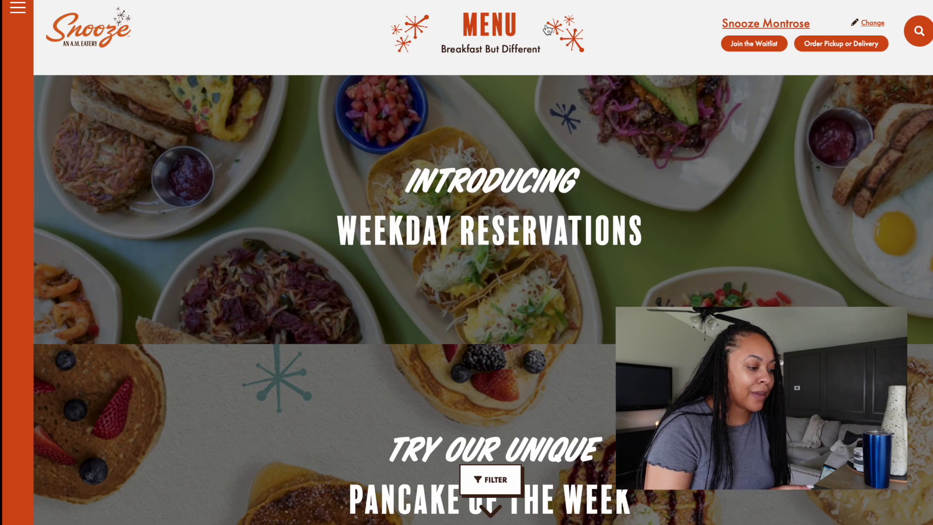
scroll(561, 343, down, 9)
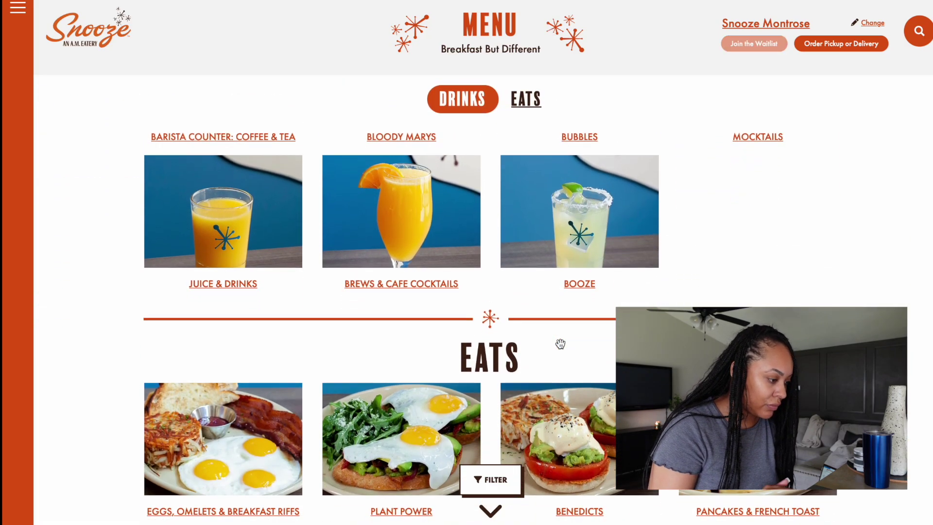
scroll(560, 343, down, 9)
scroll(561, 344, up, 3)
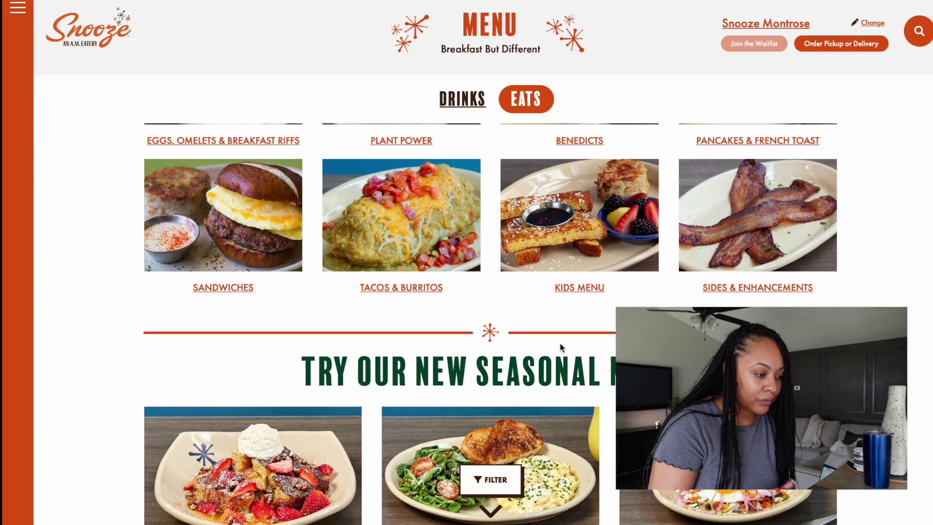
scroll(560, 343, up, 3)
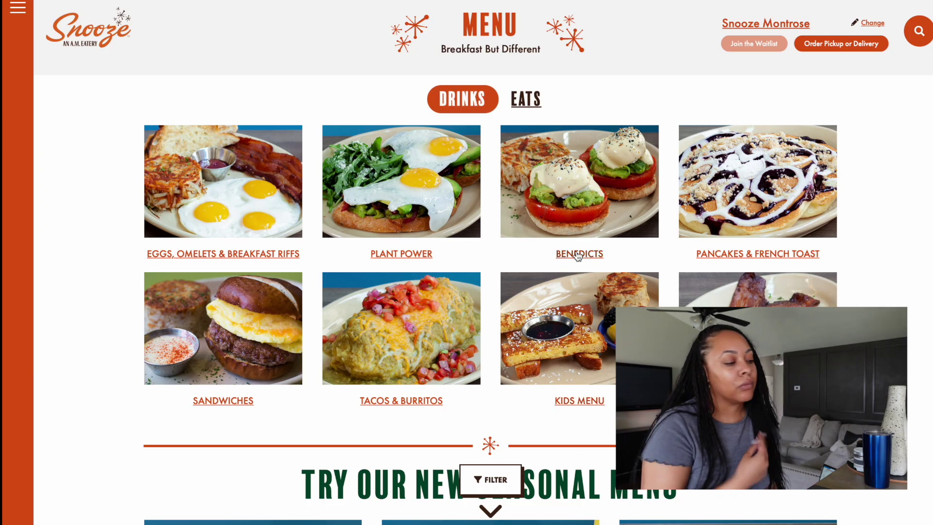
- Open the Benedicts category on the Snooze menu and look over the available dishes
click(577, 254)
scroll(578, 256, down, 3)
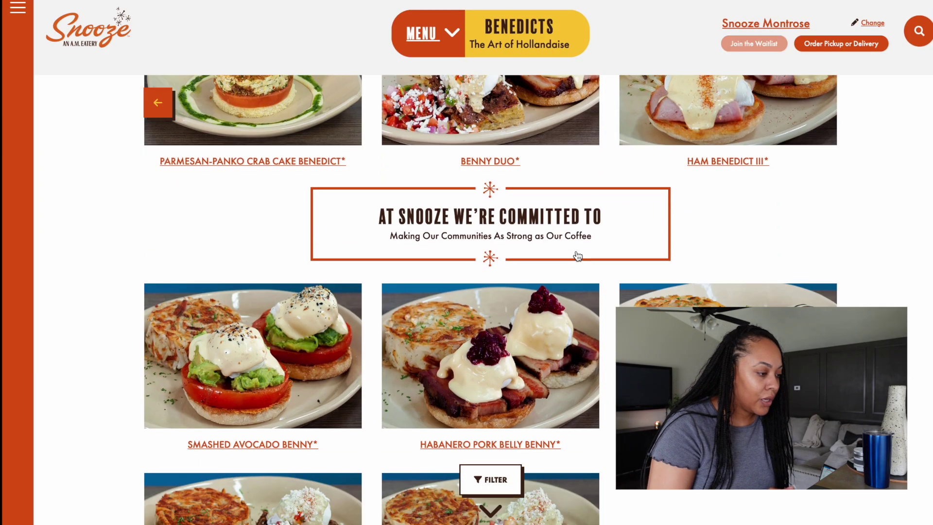
scroll(577, 256, down, 10)
scroll(578, 256, up, 7)
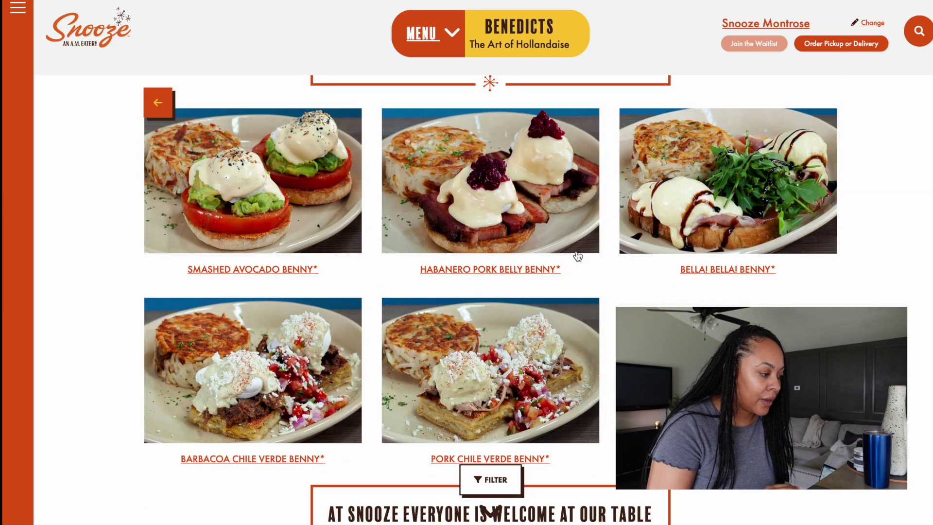
- Open the Smashed Avocado Benny page and check it for a price
click(270, 270)
scroll(394, 270, down, 10)
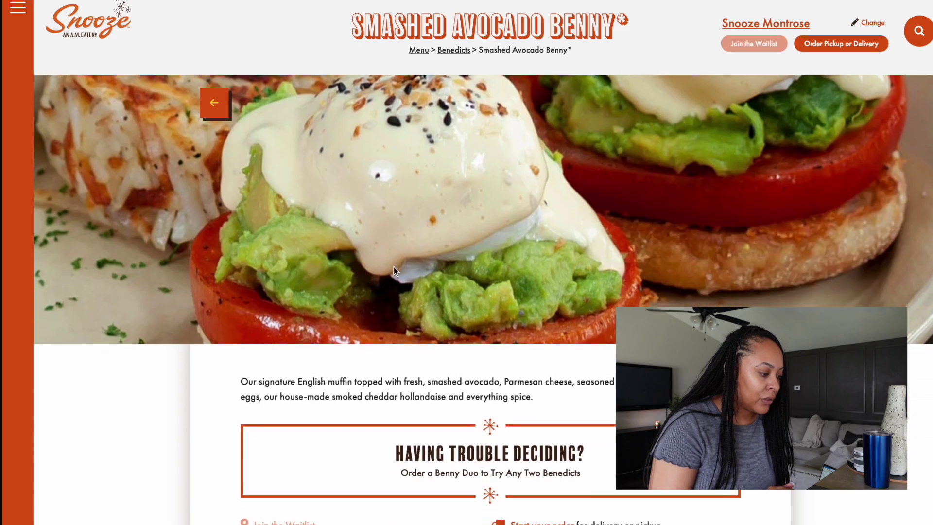
scroll(394, 270, down, 15)
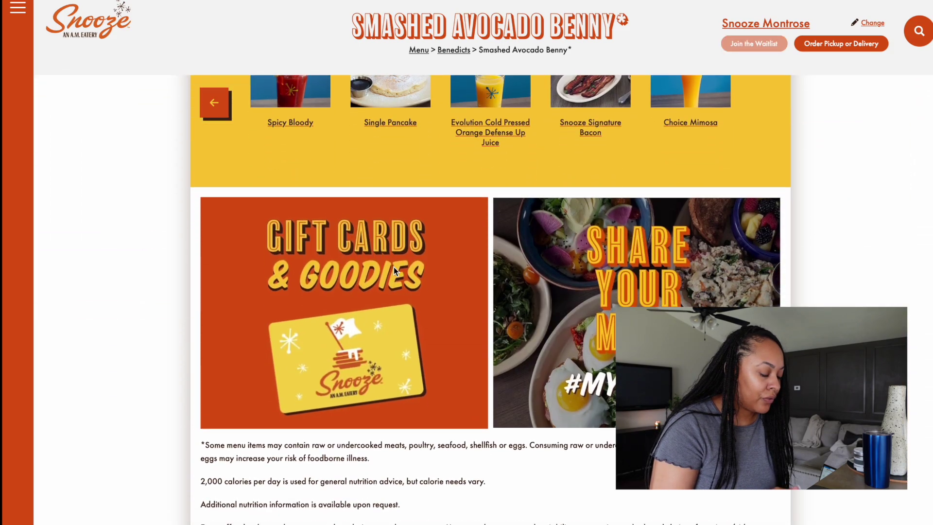
scroll(394, 267, up, 20)
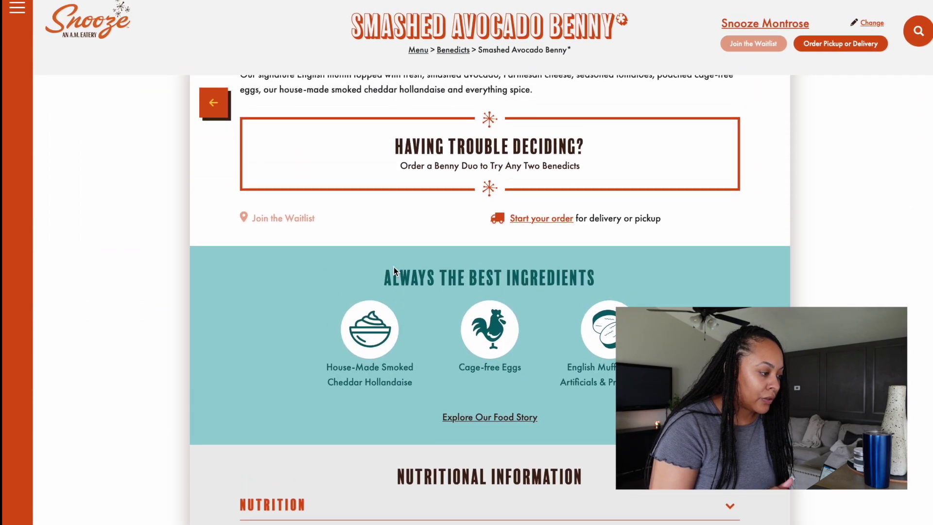
scroll(394, 269, up, 10)
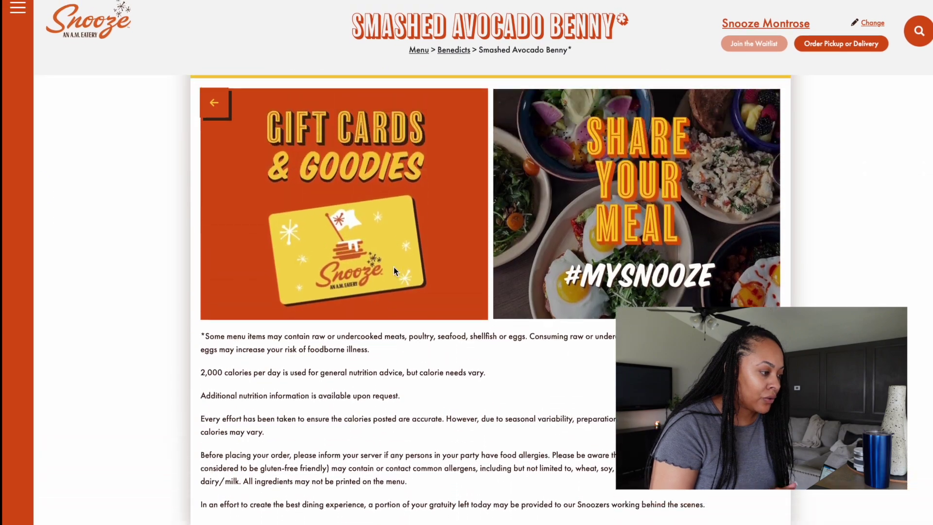
scroll(393, 267, up, 10)
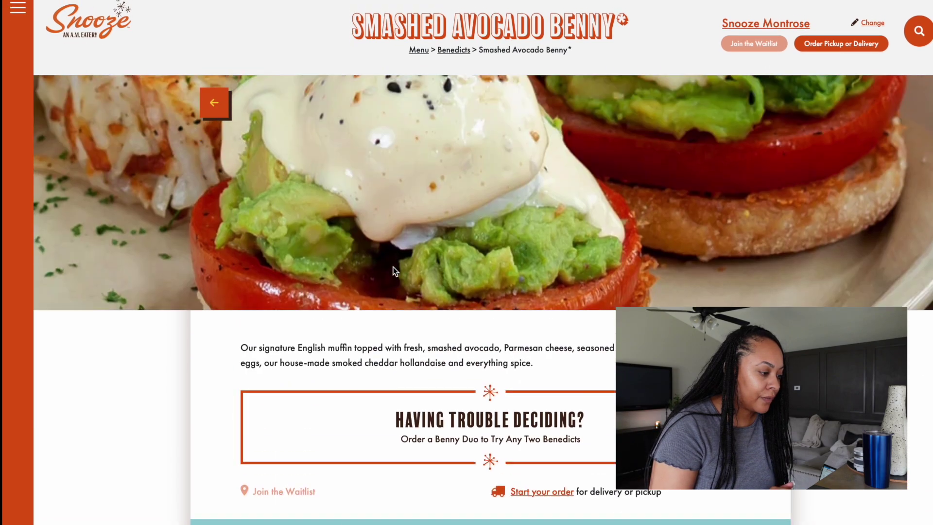
- Open Snooze's catering packages page and check the per-person prices
click(13, 14)
scroll(529, 297, down, 5)
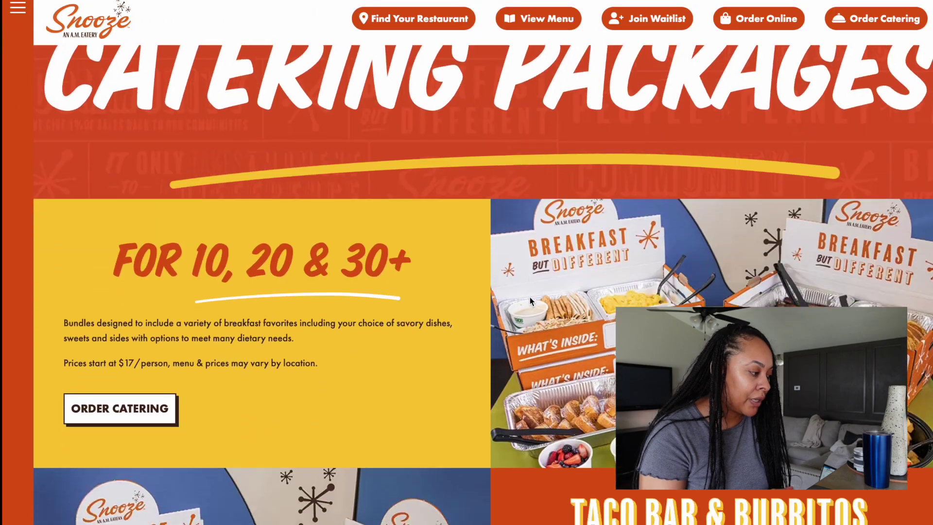
scroll(529, 296, down, 4)
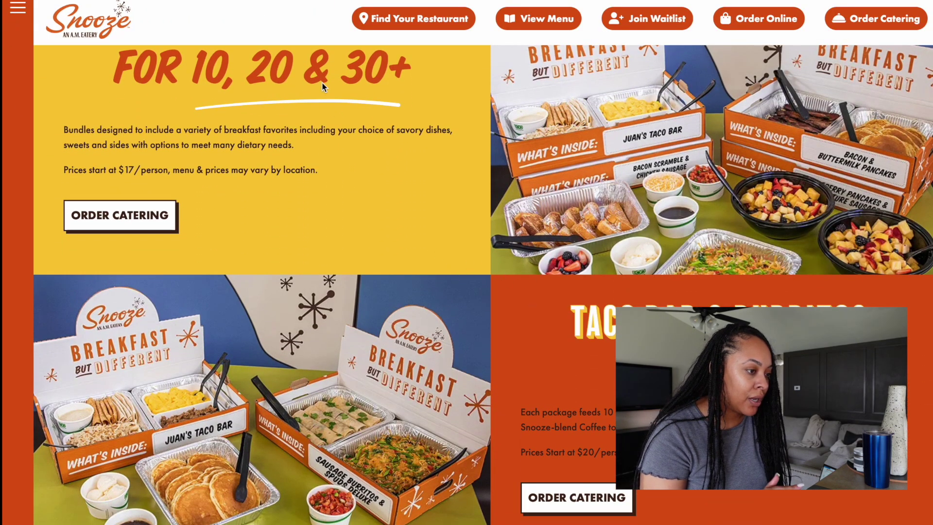
- Open Snooze's online ordering and search for in-restaurant pickup locations near "houston texas"
click(763, 29)
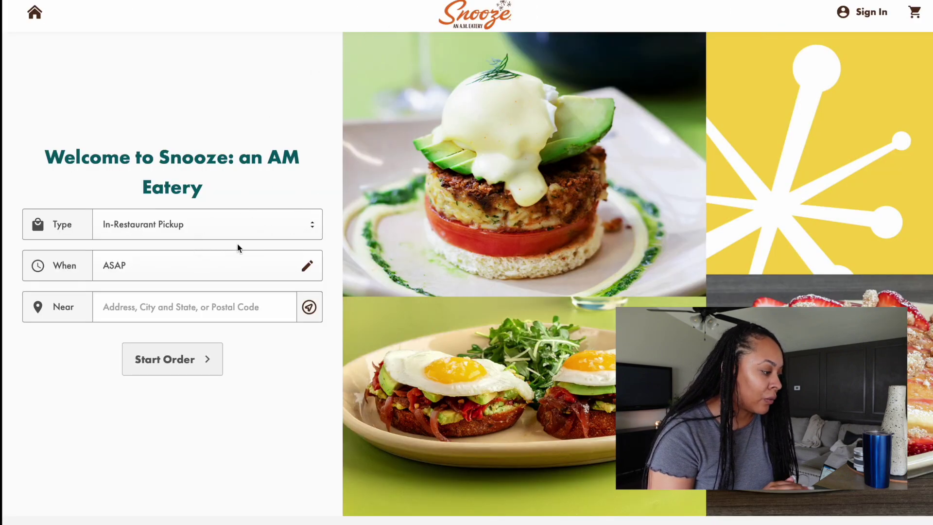
click(248, 219)
click(197, 214)
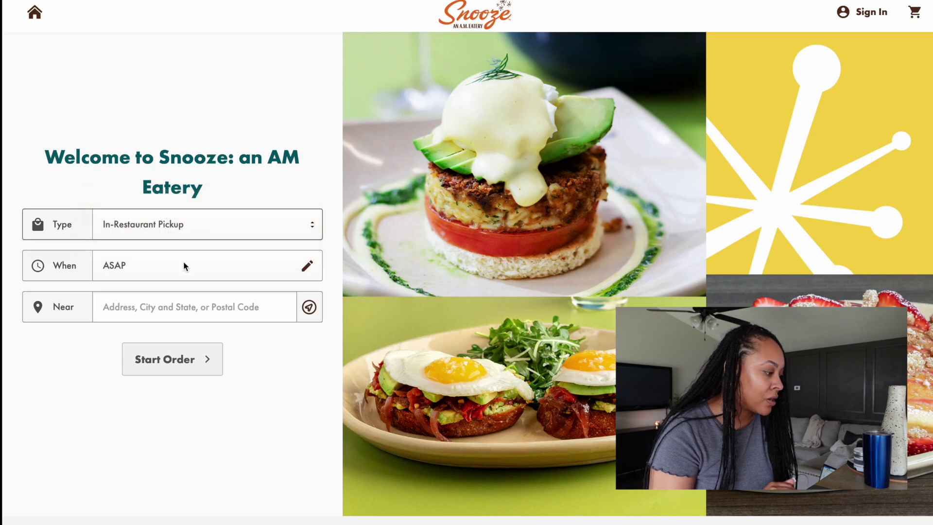
click(177, 358)
click(154, 303)
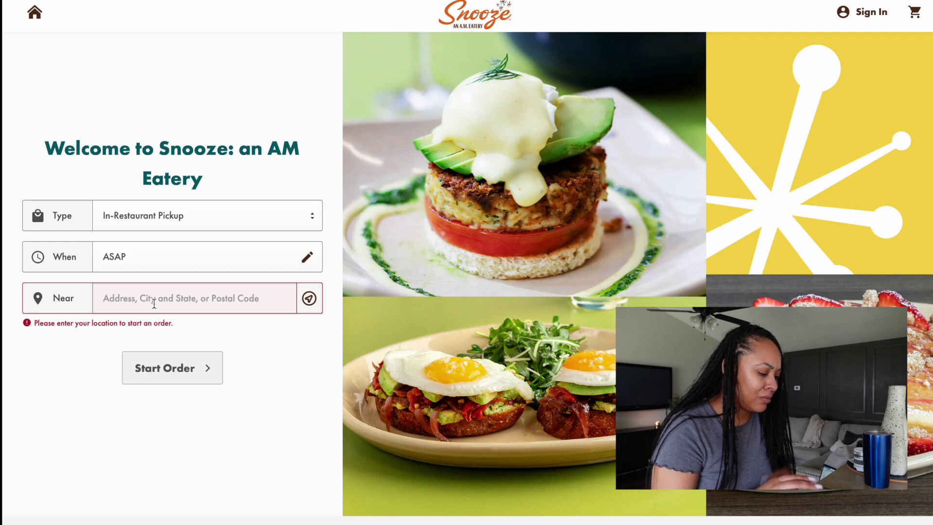
text(houston )
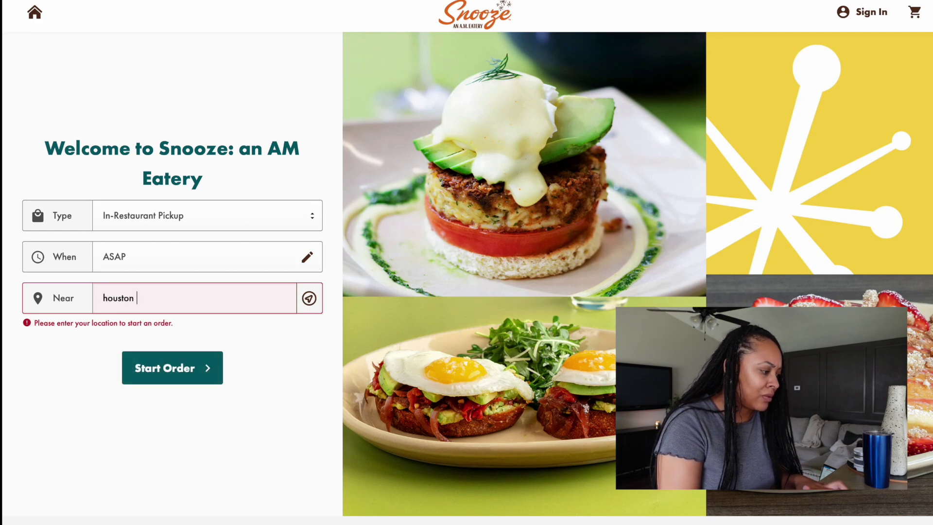
text(texas)
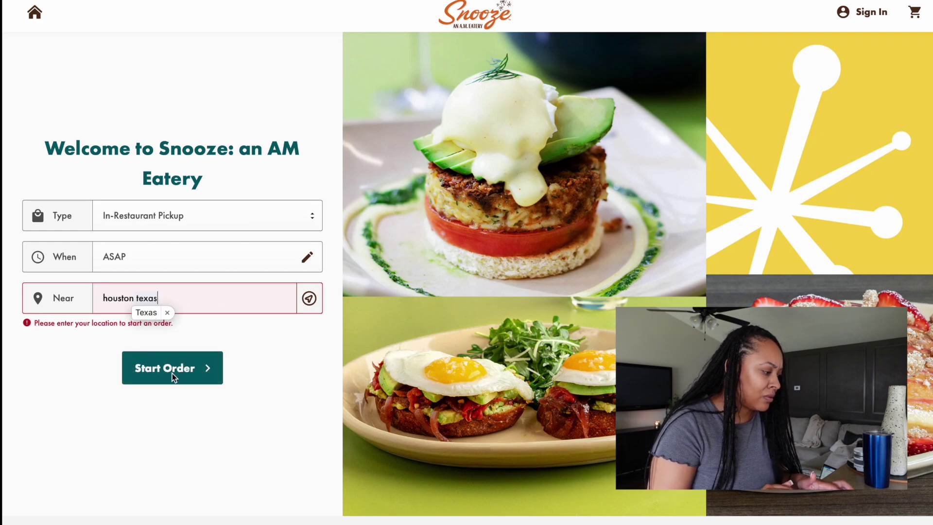
click(172, 372)
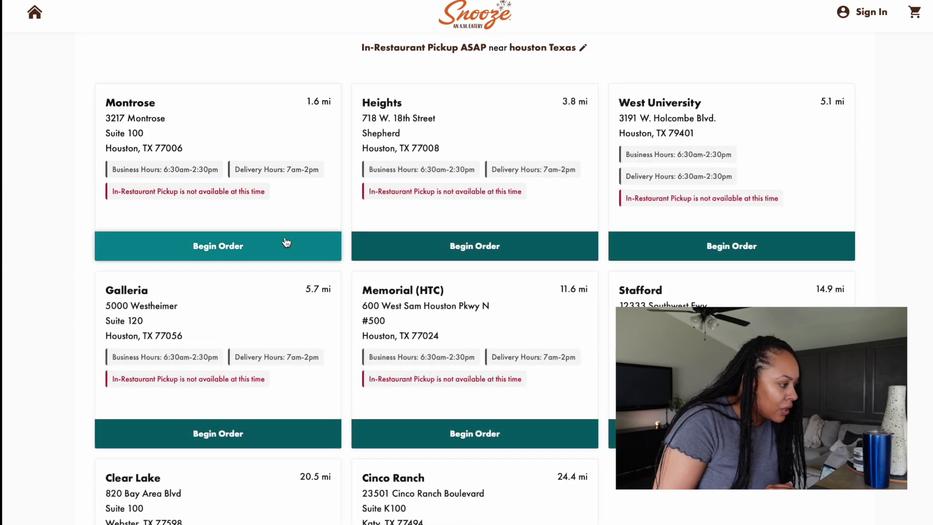
- Begin a pickup order at Snooze's Montrose location and look over the prices of its Benedicts
click(250, 247)
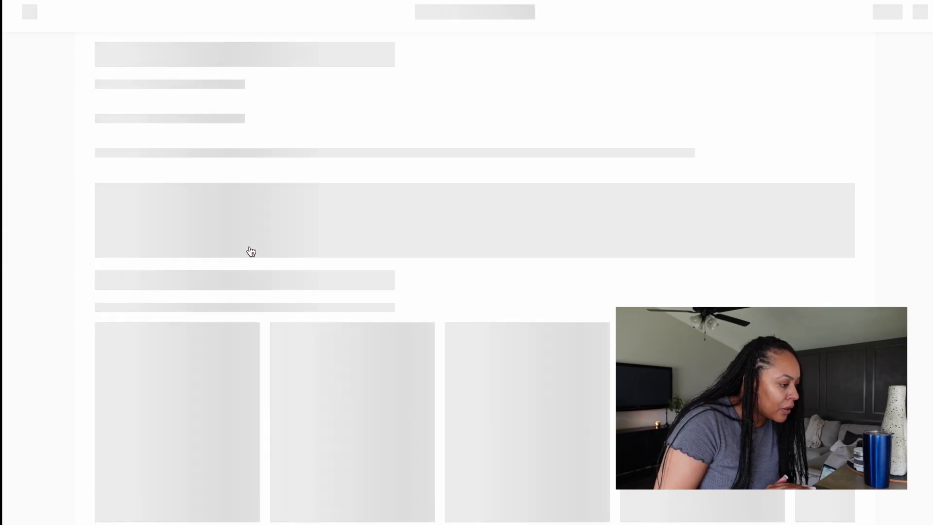
scroll(251, 251, down, 4)
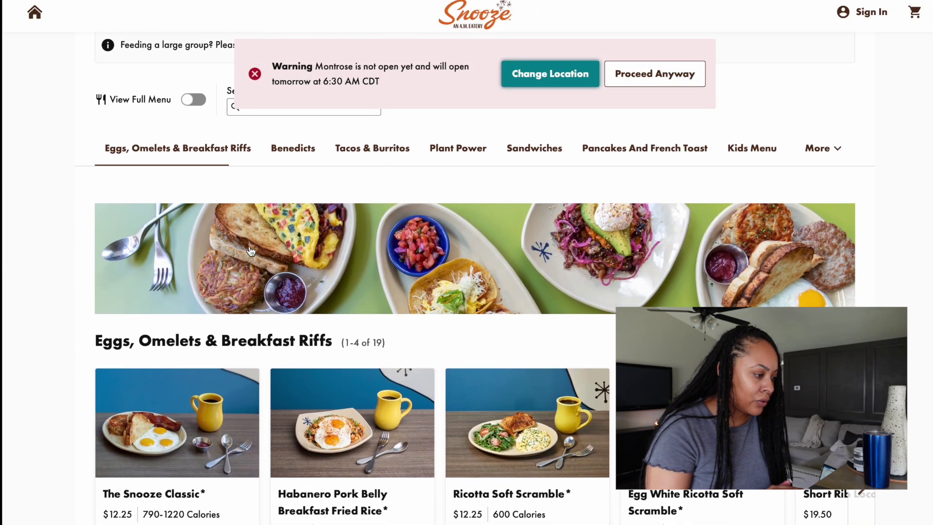
scroll(249, 246, down, 1)
scroll(250, 246, up, 2)
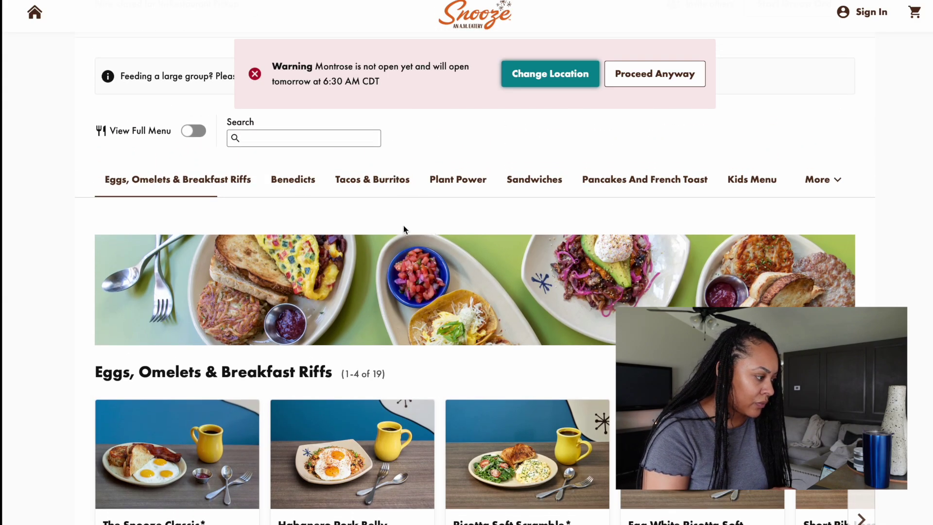
click(308, 181)
scroll(385, 320, down, 8)
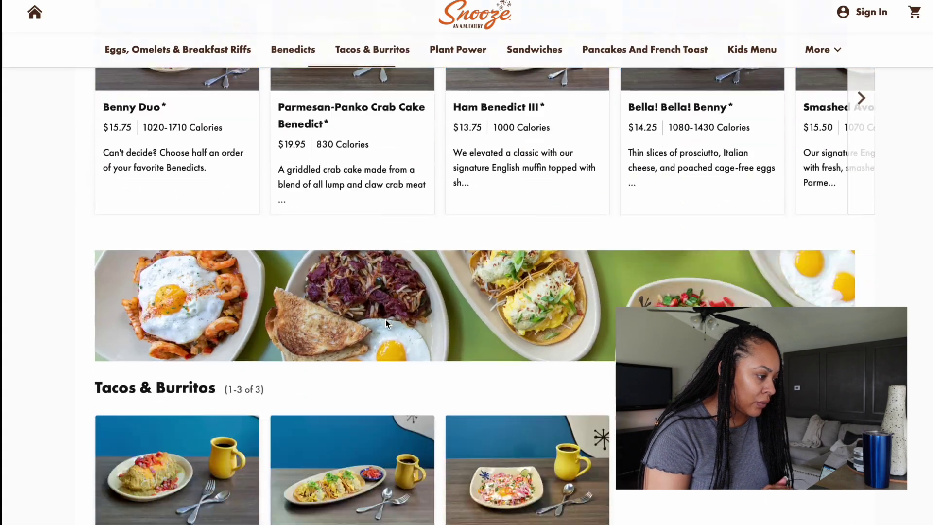
scroll(386, 319, up, 1)
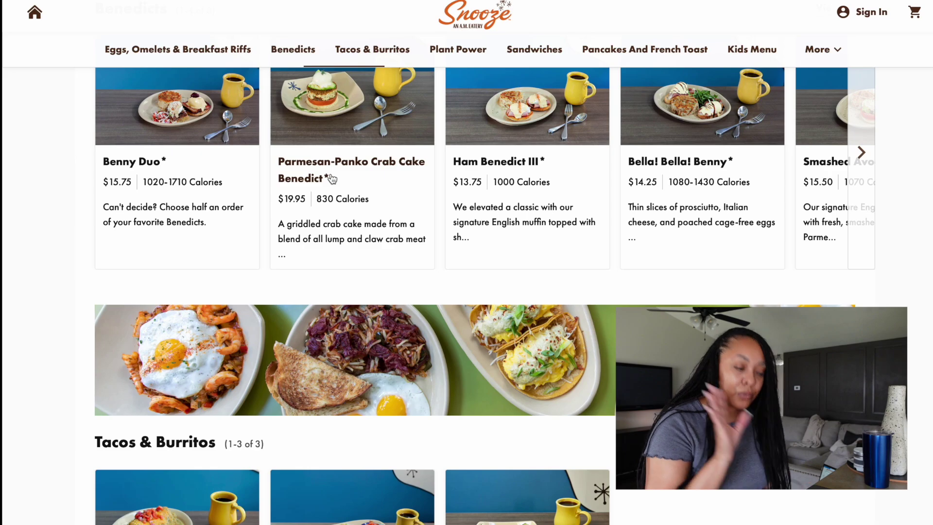
- Add one Parmesan-Panko Crab Cake Benedict to the Snooze cart
click(332, 179)
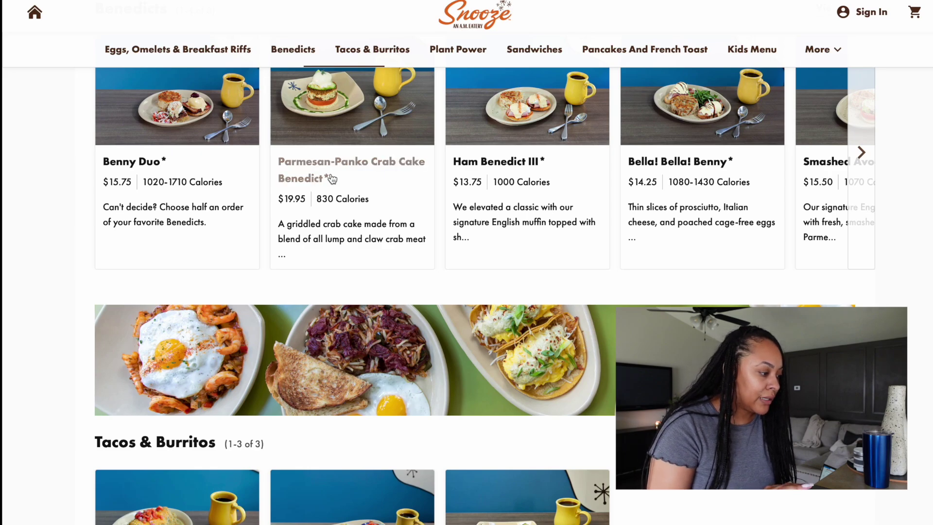
scroll(458, 377, down, 1)
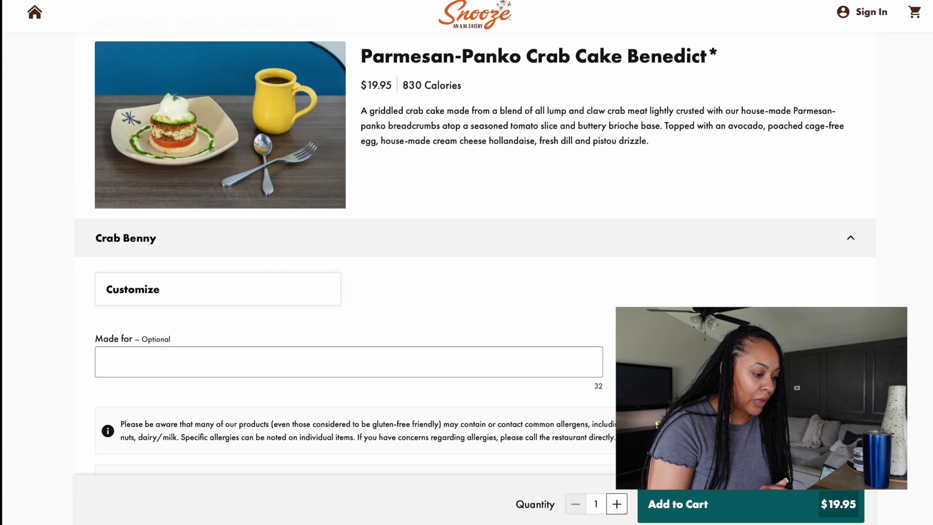
scroll(738, 520, down, 2)
click(714, 491)
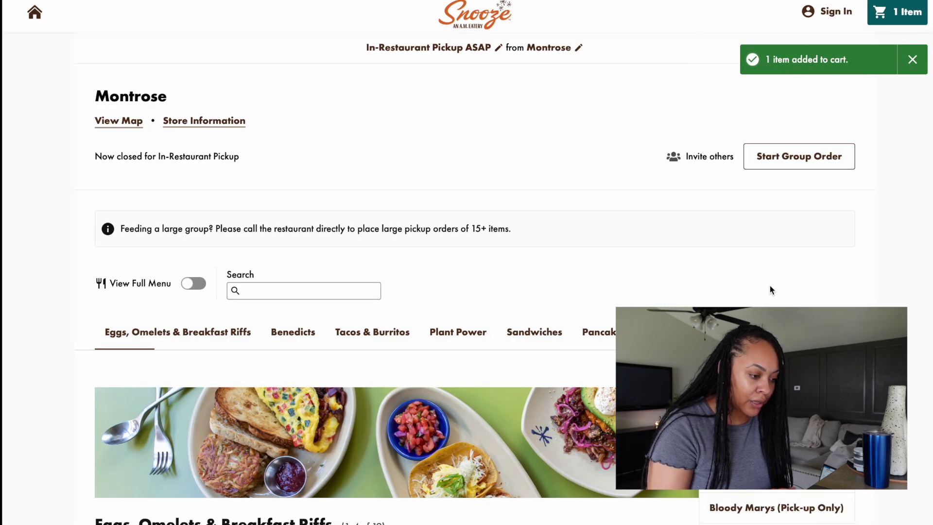
- Check the Juices & Cold Beverages and pick-up Bloody Marys categories of the Montrose menu for drink options
scroll(770, 290, down, 3)
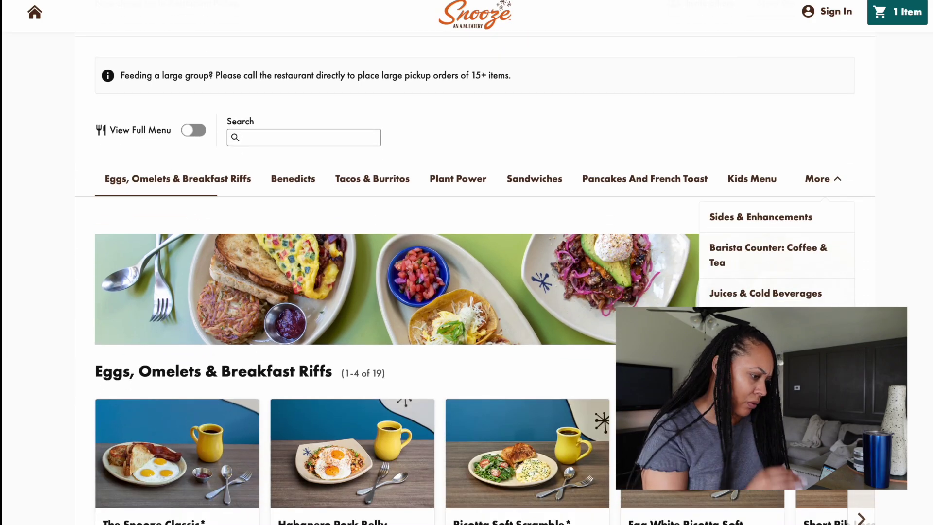
click(765, 293)
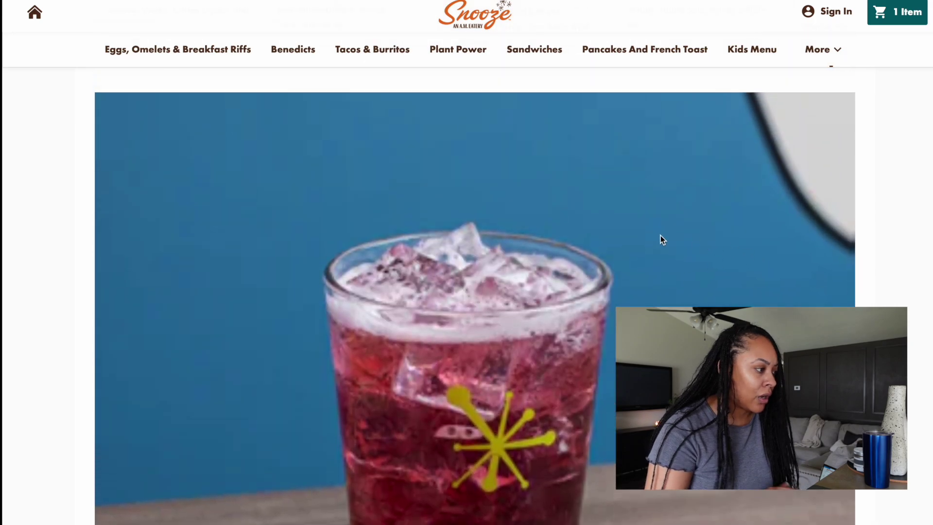
scroll(742, 209, up, 10)
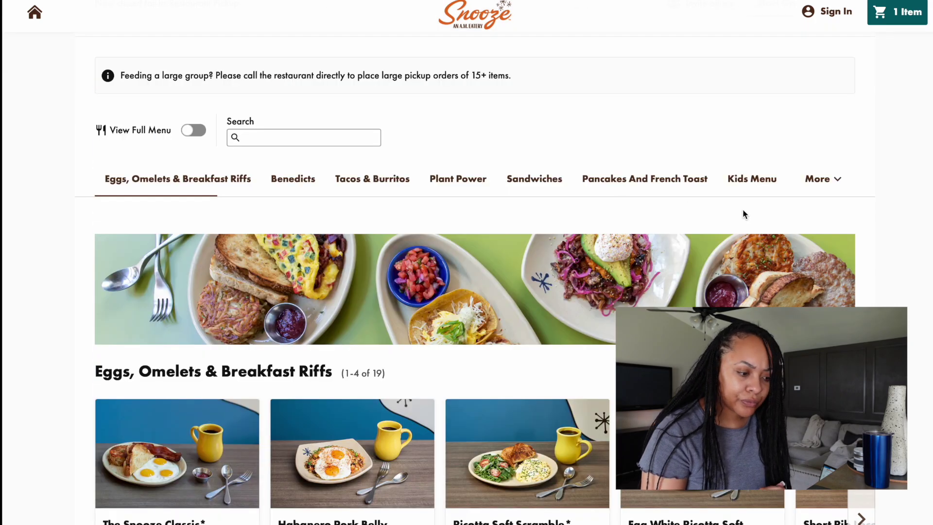
click(821, 178)
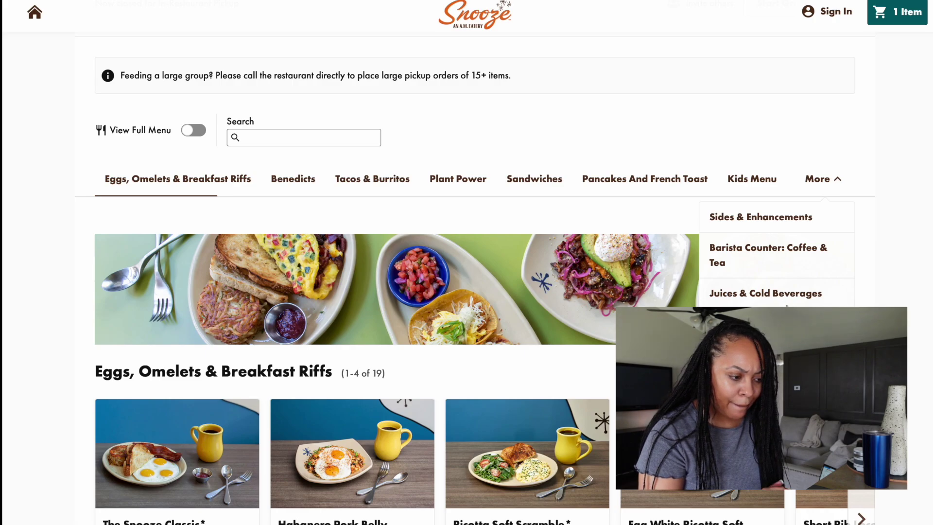
click(752, 342)
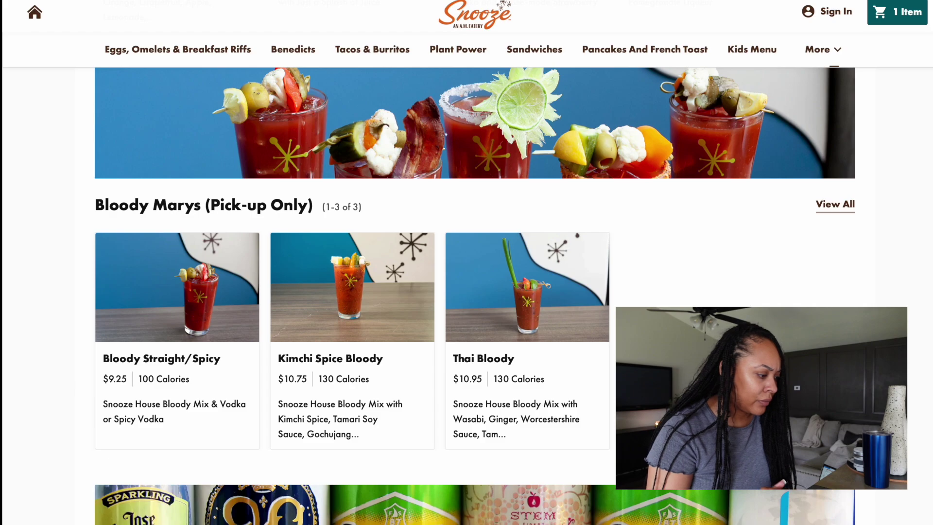
- Find the Sangarita among the pick-up only Booze drinks and add one to the cart
scroll(377, 359, down, 8)
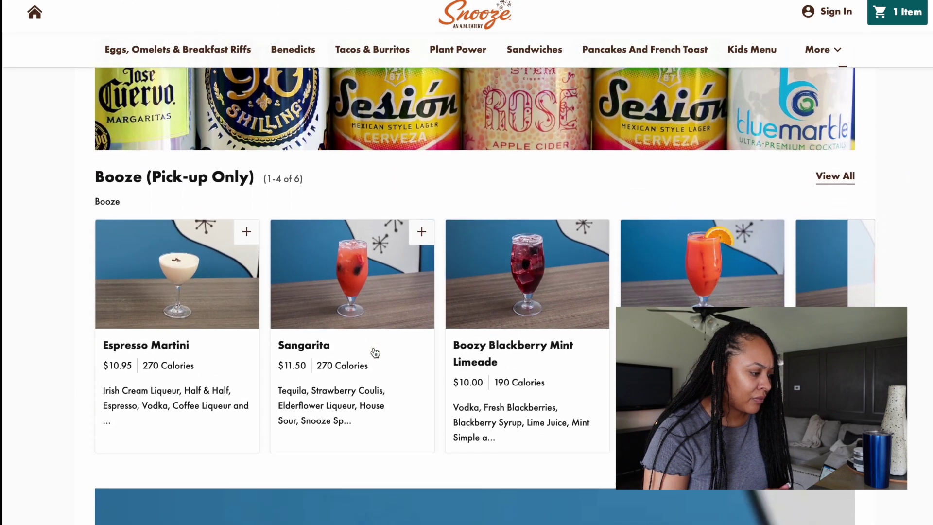
scroll(375, 353, down, 1)
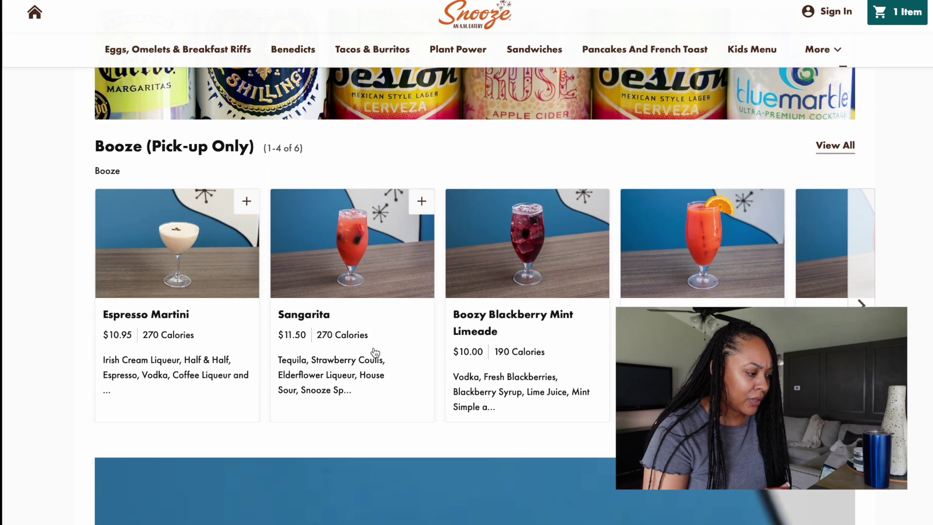
click(342, 321)
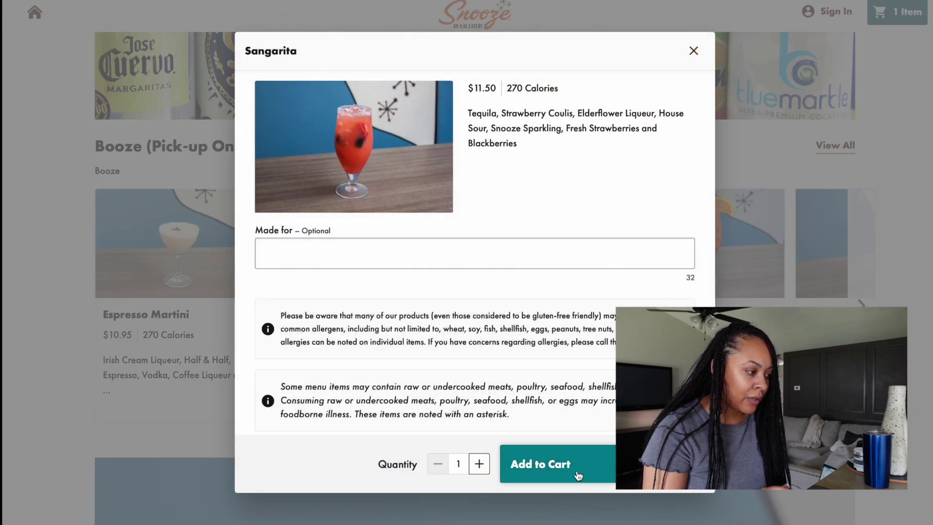
click(578, 475)
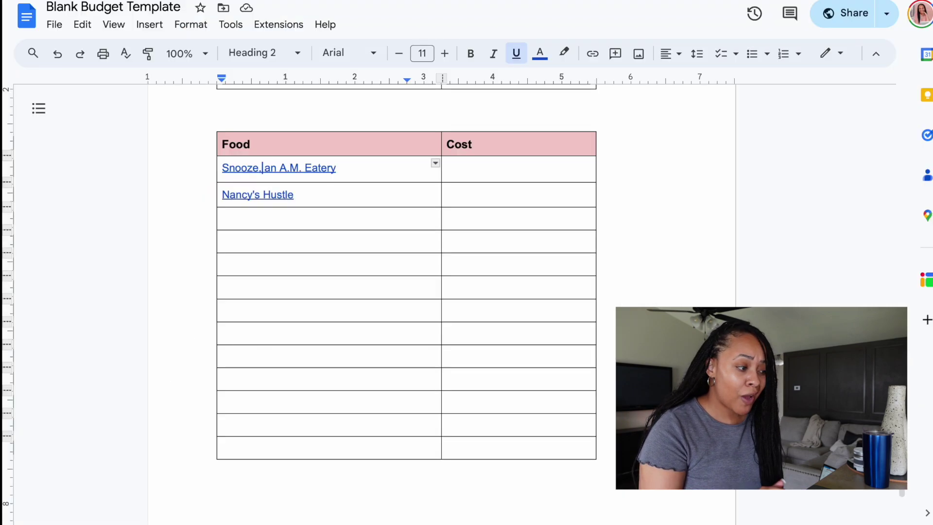
- Return to the budget document and enter $45 as the cost for Snooze, an A.M. Eatery in the Food table
click(479, 190)
double_click(464, 175)
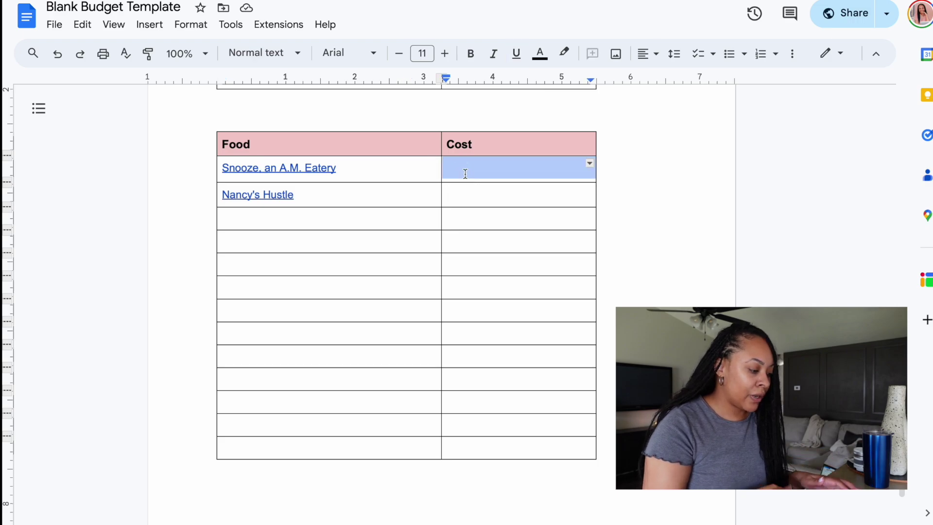
click(465, 174)
text($45)
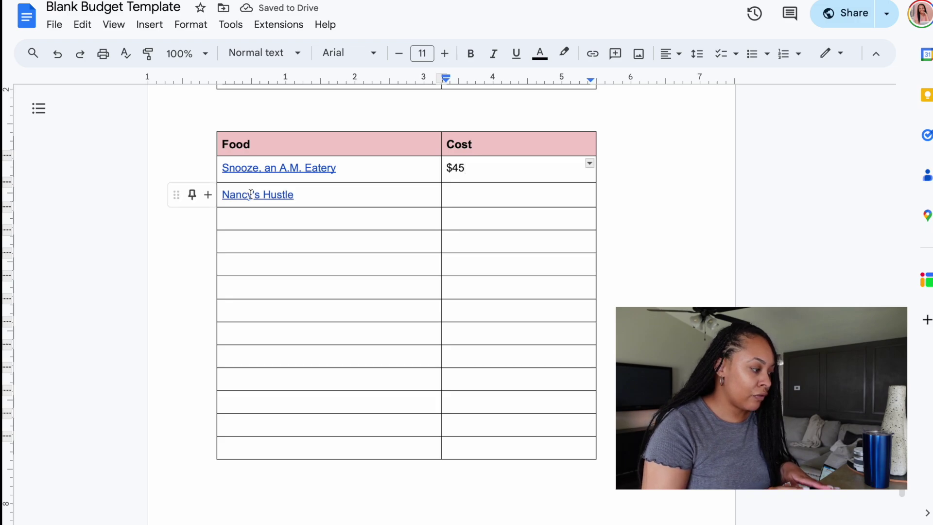
- Open the Nancy's Hustle website from its link in the Food table and look through its food menu prices
click(251, 194)
click(284, 215)
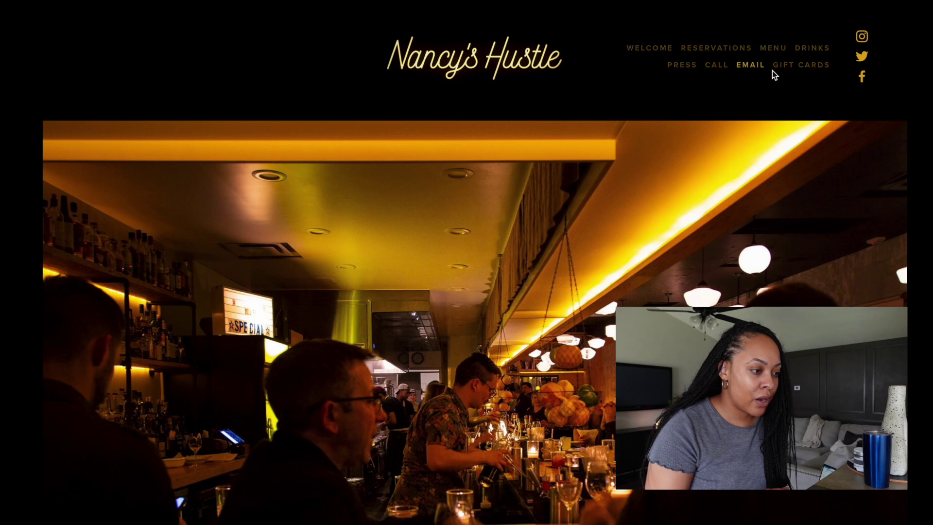
click(773, 47)
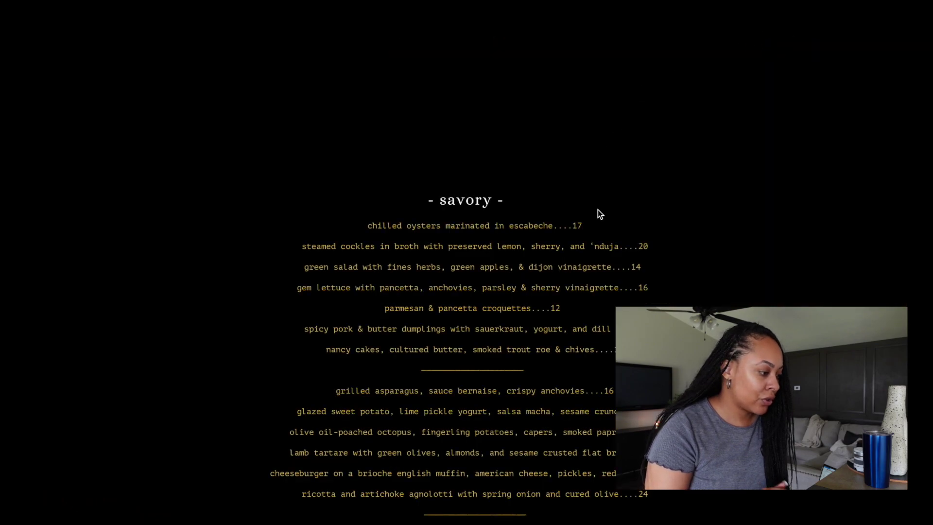
scroll(458, 256, down, 9)
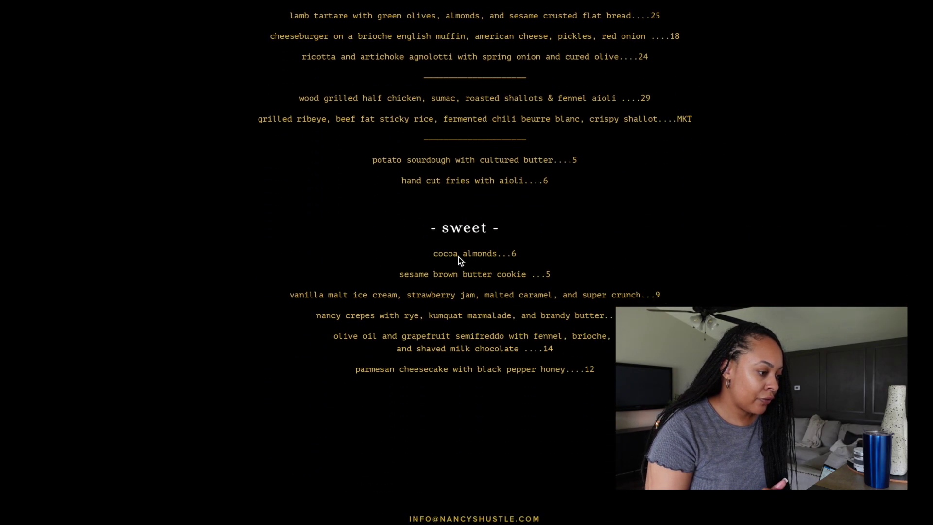
scroll(458, 257, up, 6)
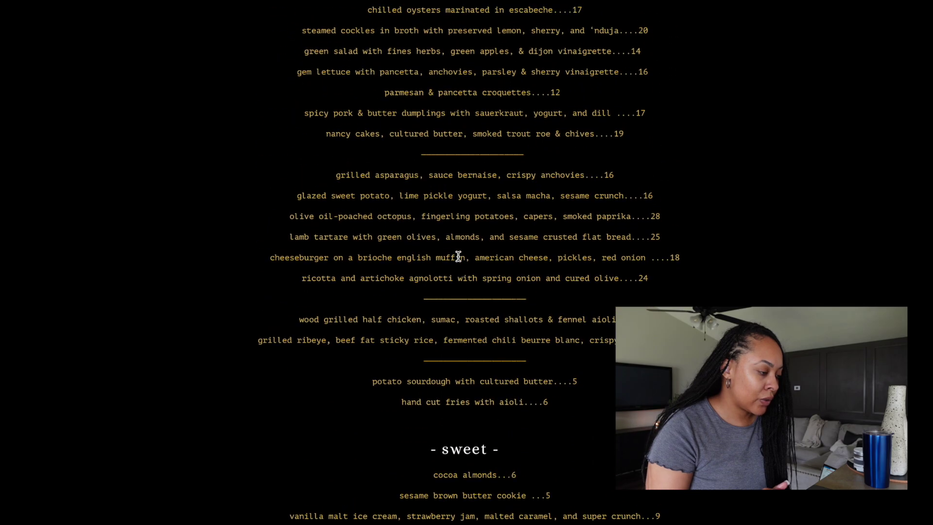
scroll(459, 256, up, 2)
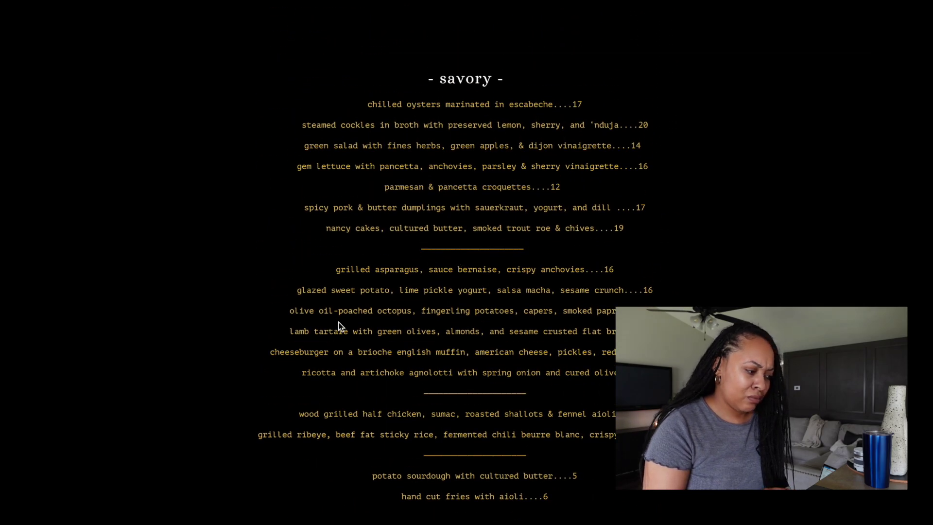
- Highlight the brioche English muffin cheeseburger on the savory menu and review the sides and sweets for a meal estimate
drag(290, 351, 614, 352)
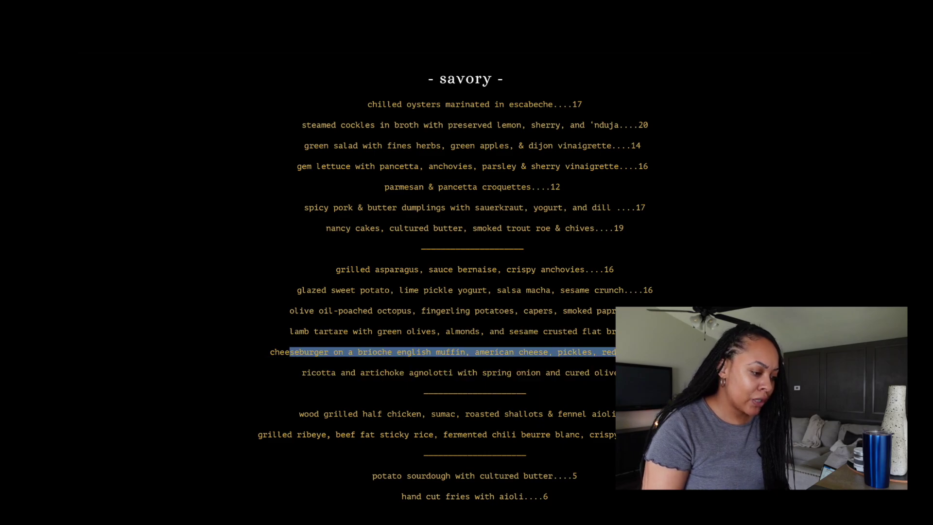
scroll(466, 262, down, 5)
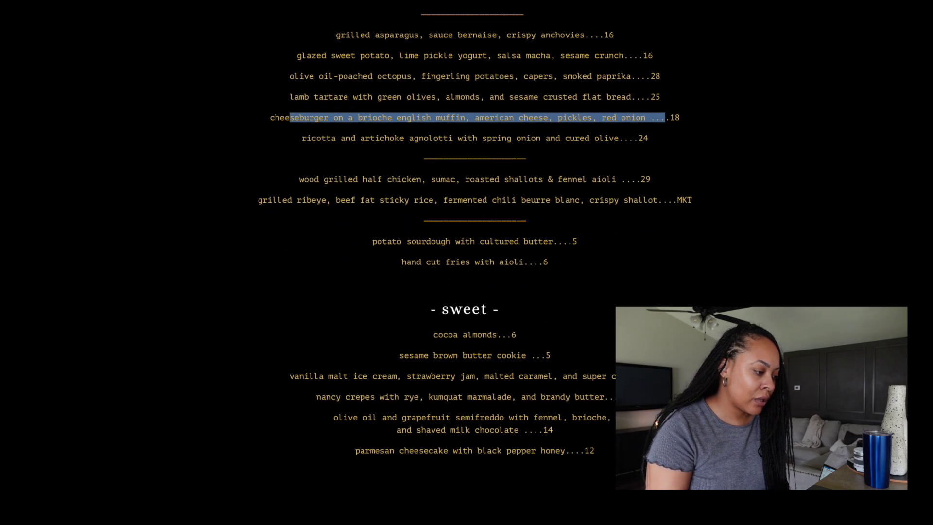
scroll(466, 262, down, 1)
scroll(467, 262, up, 3)
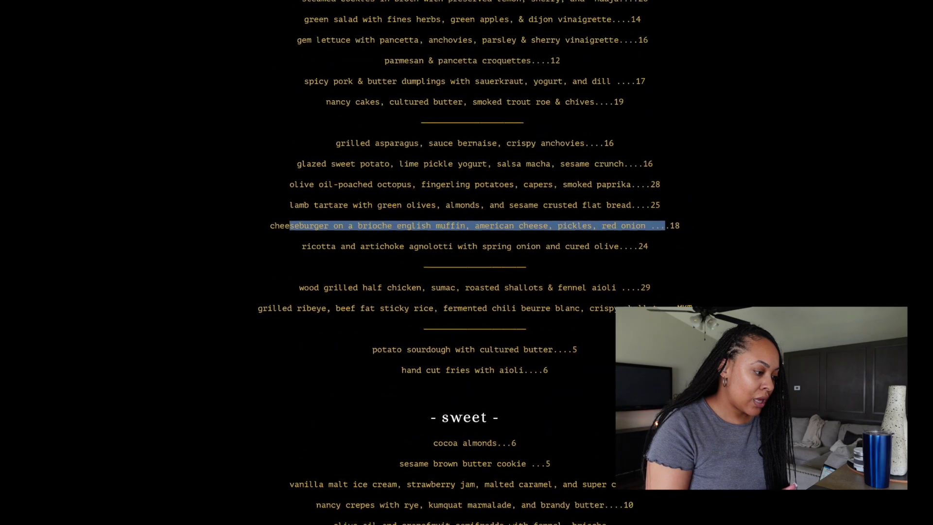
scroll(466, 262, down, 8)
scroll(466, 262, up, 13)
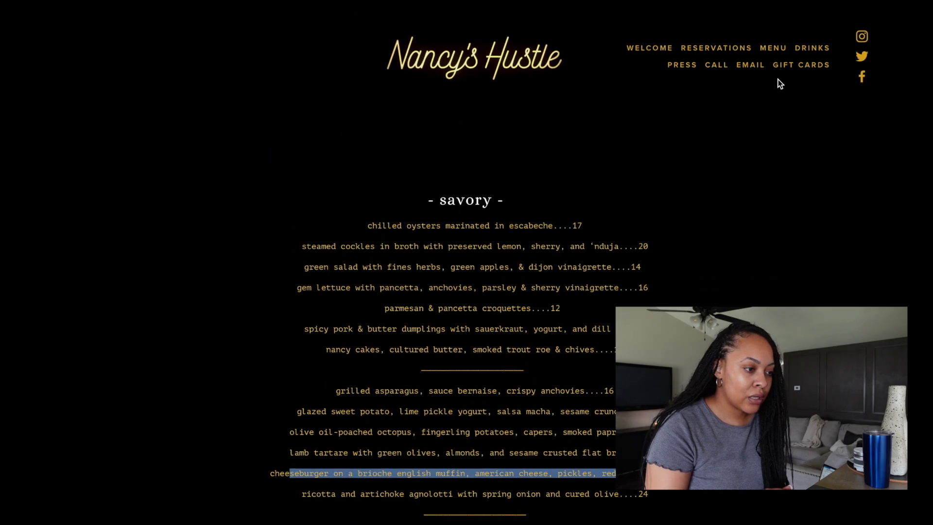
- Open the Nancy's Hustle drinks page, check the cocktail and wine prices, and return to the budget document
click(812, 49)
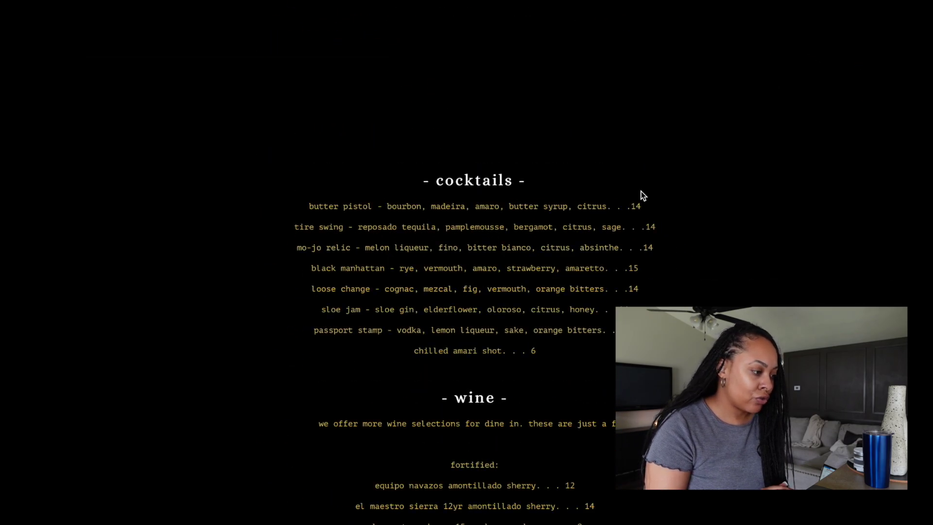
scroll(640, 192, down, 1)
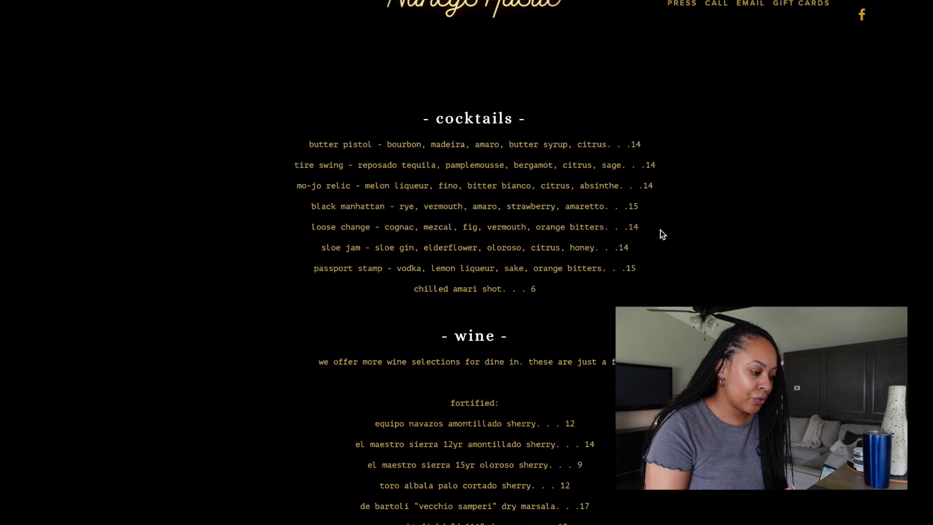
scroll(661, 229, down, 2)
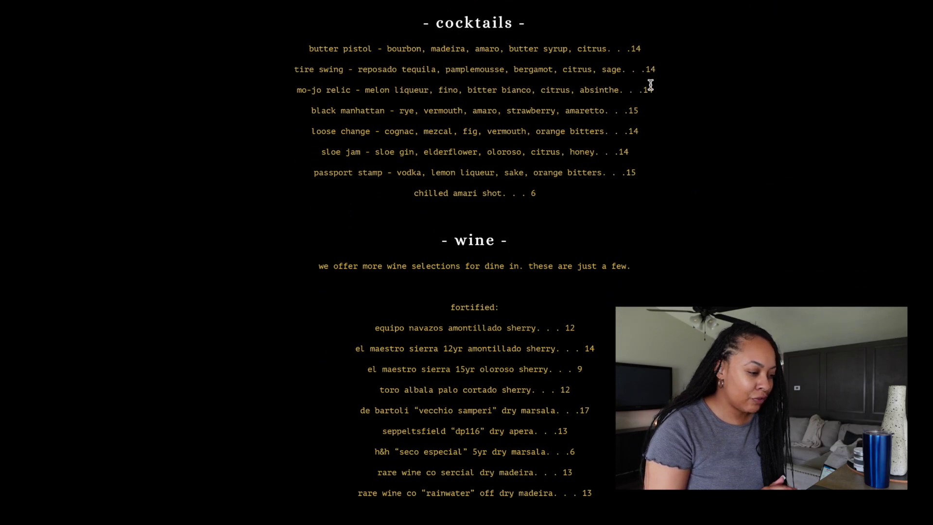
scroll(631, 202, down, 3)
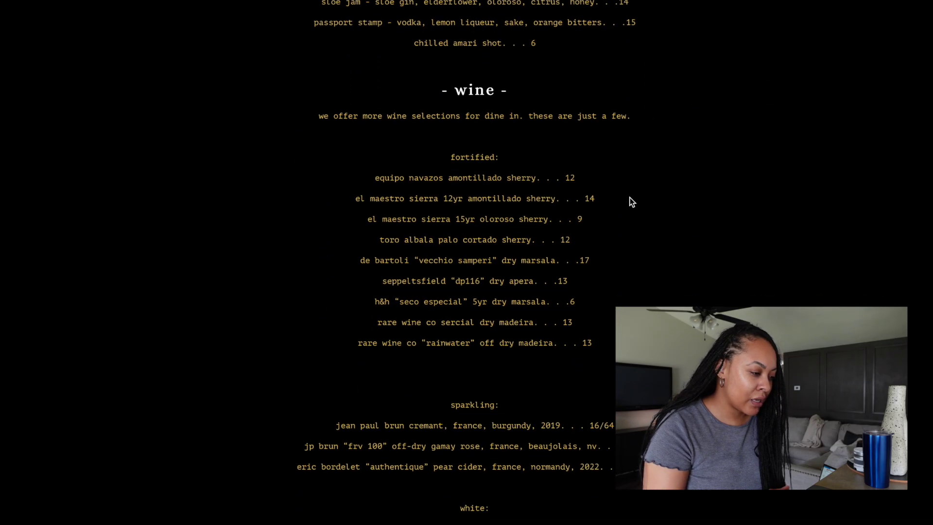
scroll(630, 198, down, 1)
scroll(630, 199, up, 1)
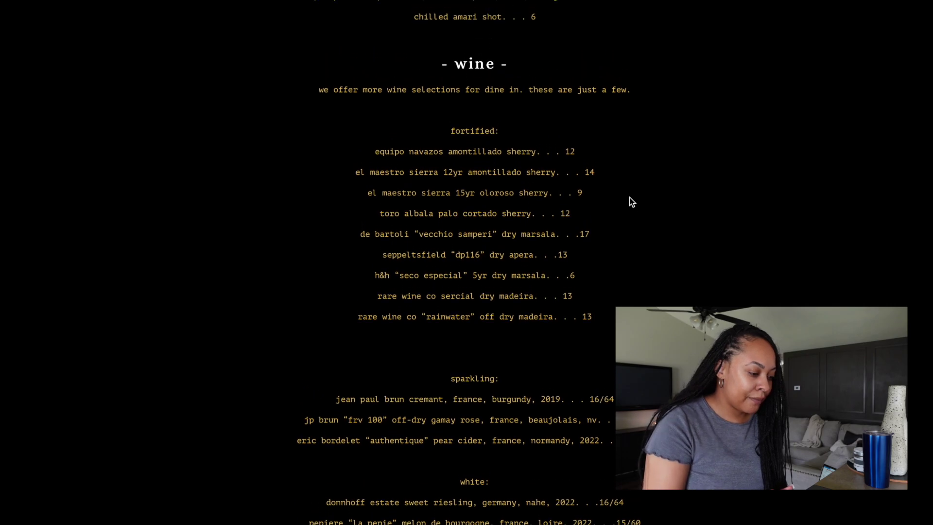
scroll(631, 202, up, 1)
scroll(631, 202, down, 2)
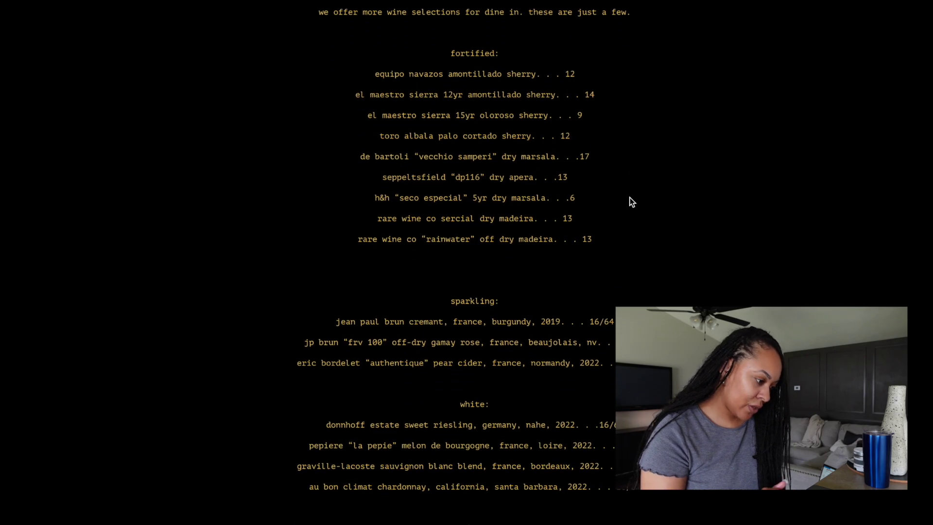
scroll(630, 198, up, 5)
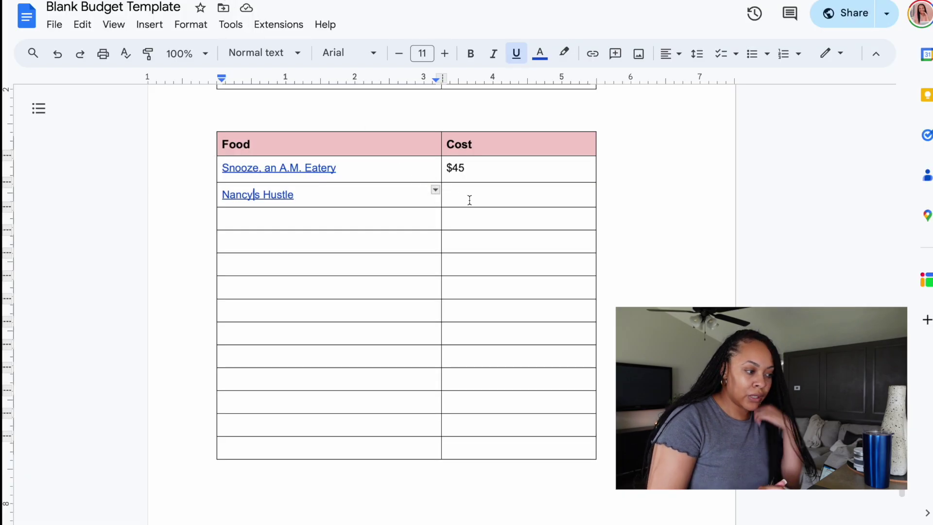
- Enter $45 as the cost for Nancy's Hustle in the Food table
click(469, 200)
click(470, 200)
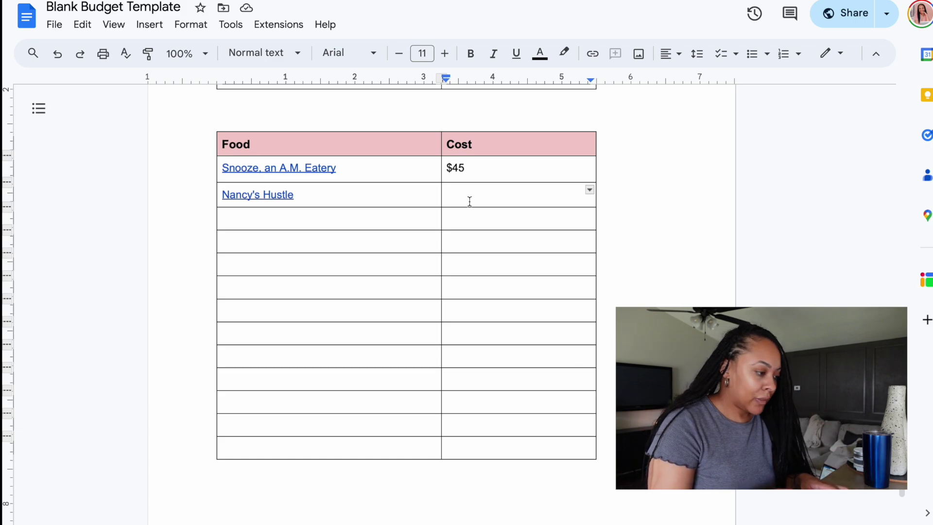
text($)
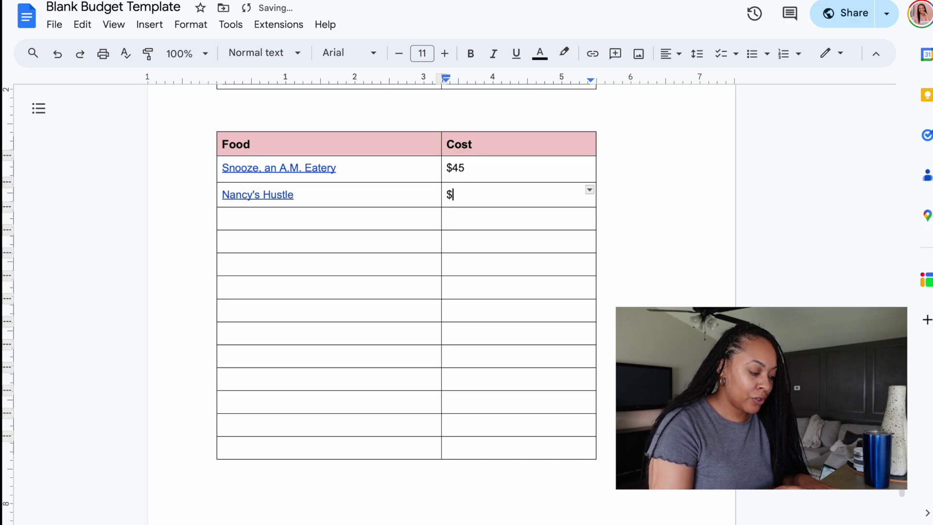
text(45)
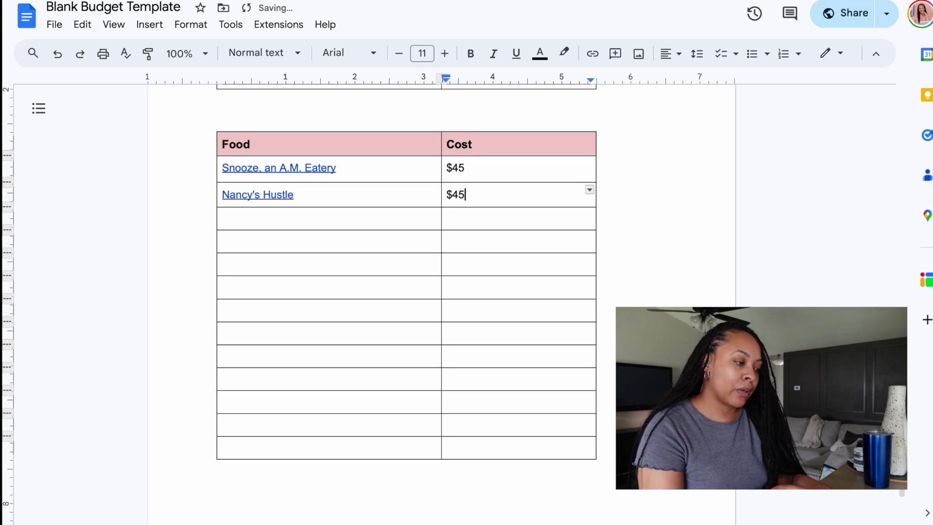
click(493, 237)
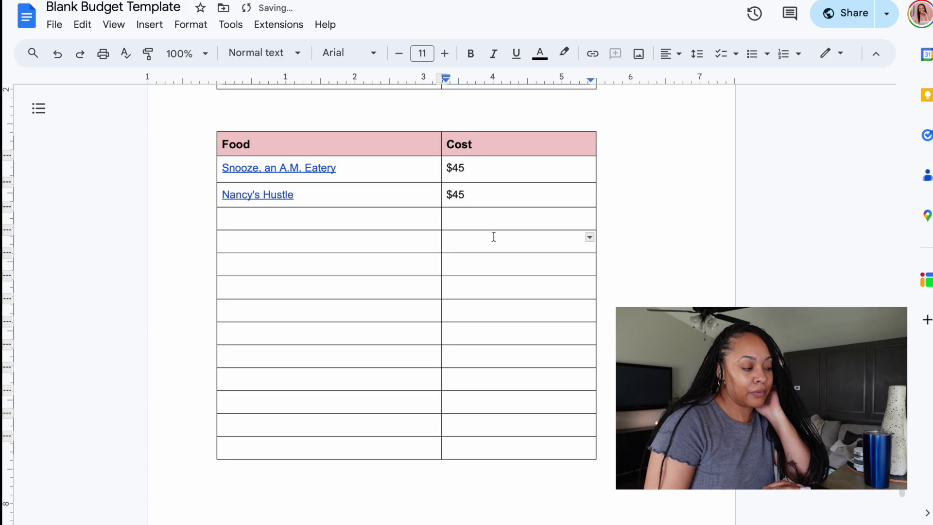
double_click(488, 224)
double_click(483, 163)
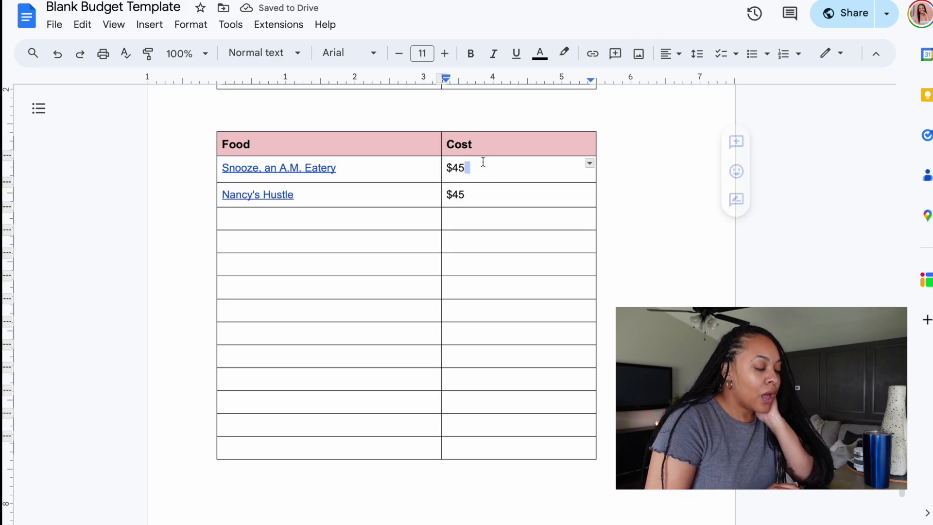
click(484, 199)
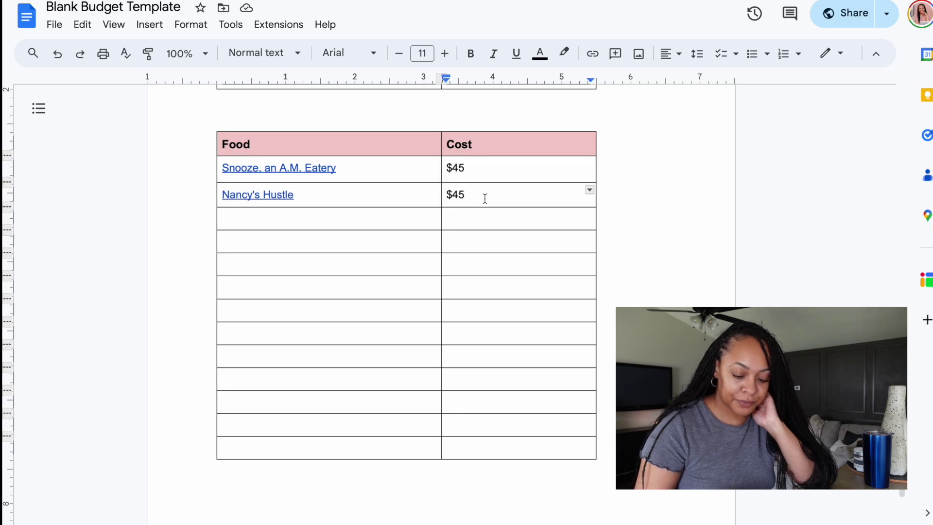
- Enter $320 as the Transportation amount in the Total Budget table
scroll(441, 273, up, 6)
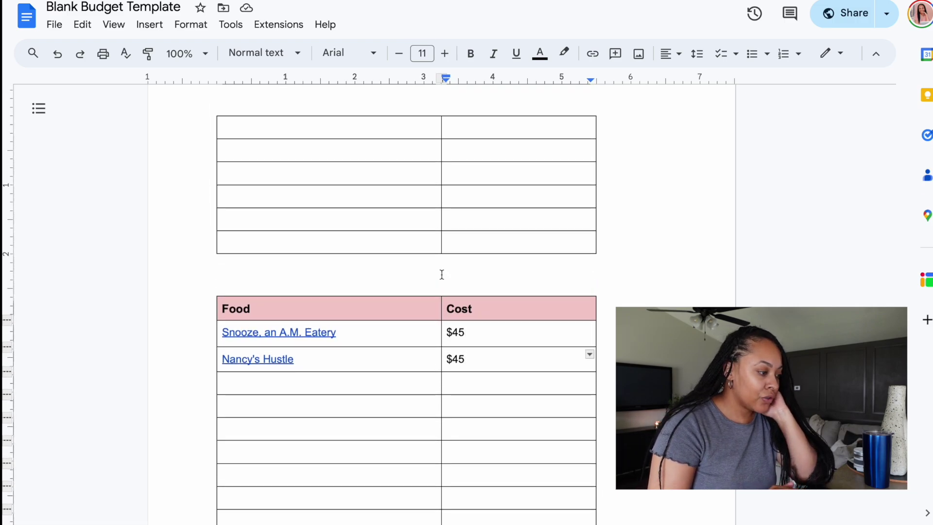
scroll(413, 300, up, 8)
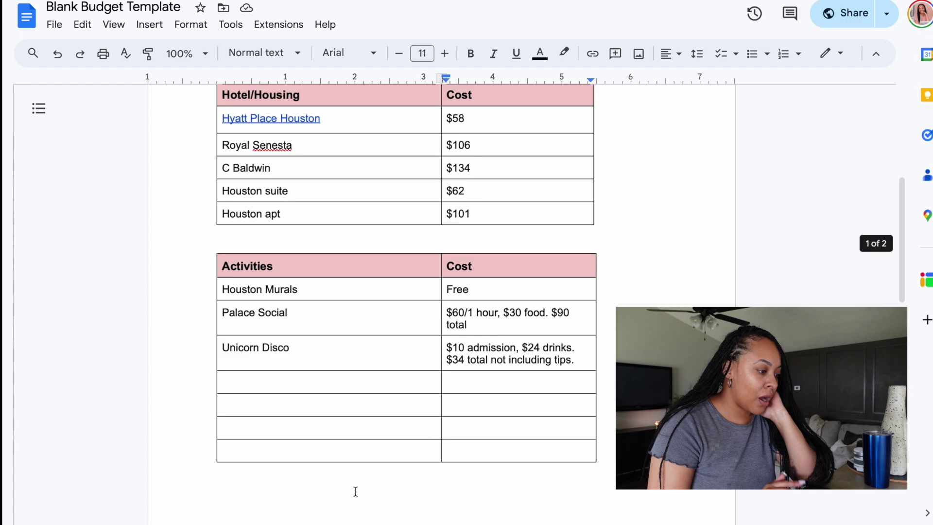
scroll(354, 381, up, 4)
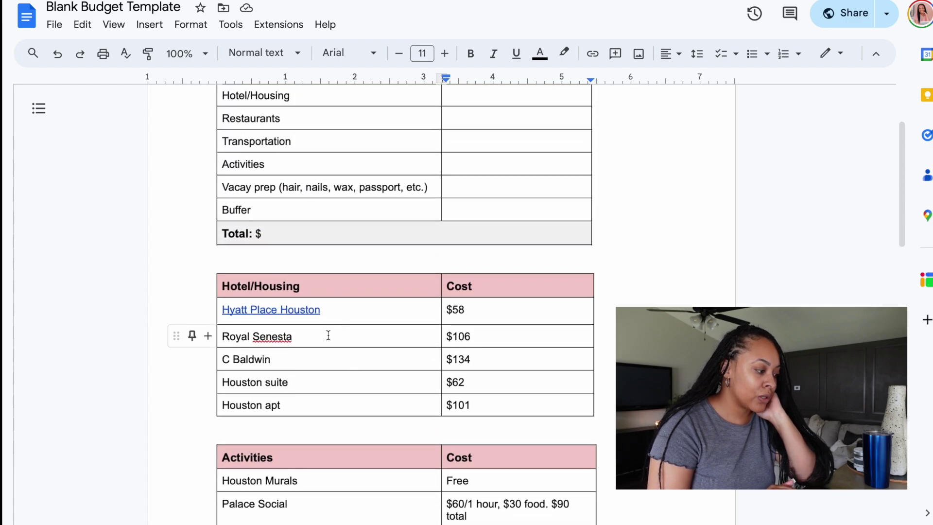
scroll(328, 335, down, 2)
scroll(327, 335, up, 5)
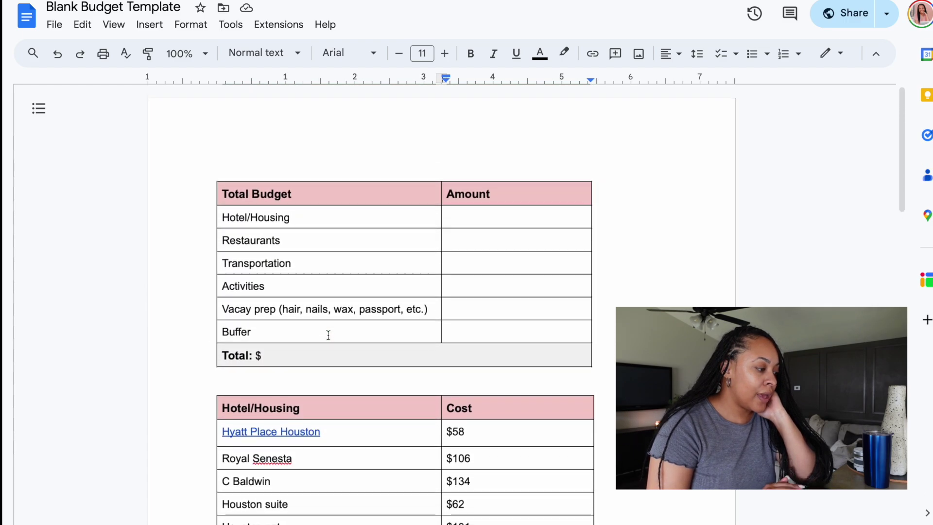
click(303, 264)
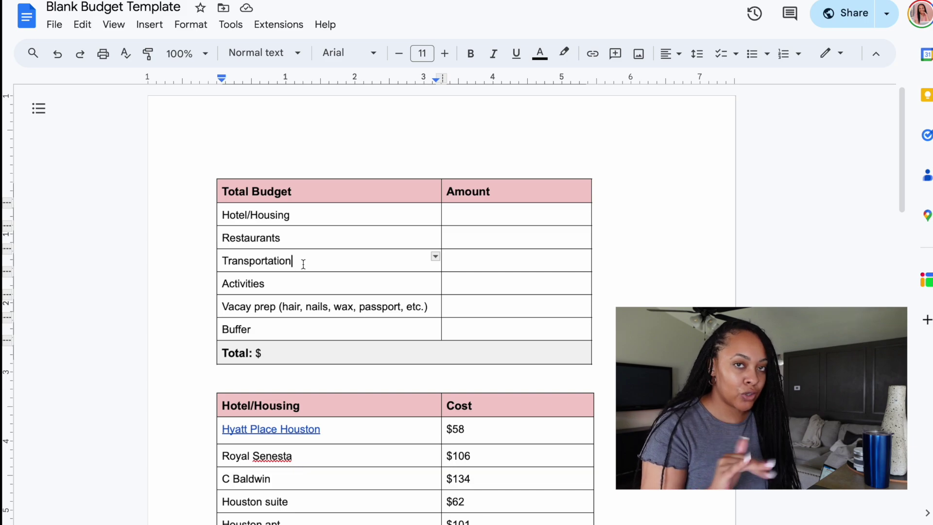
double_click(475, 263)
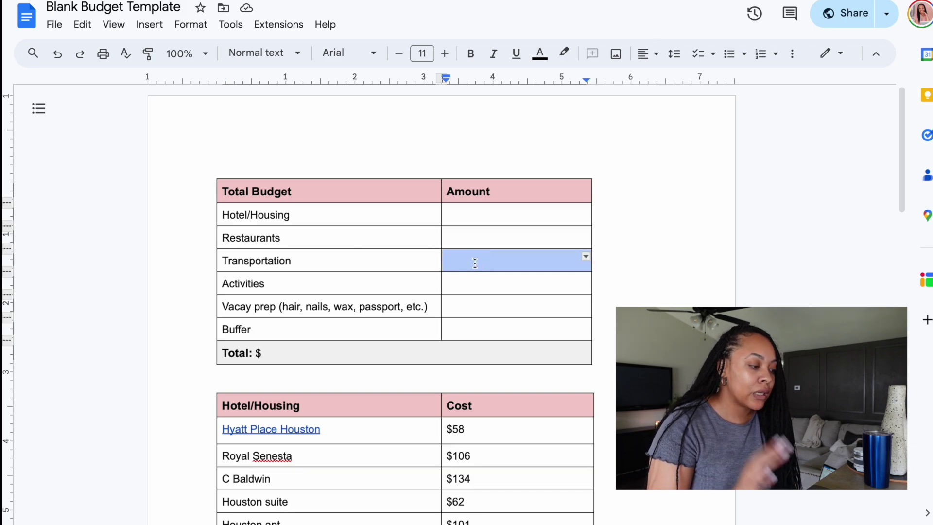
click(475, 263)
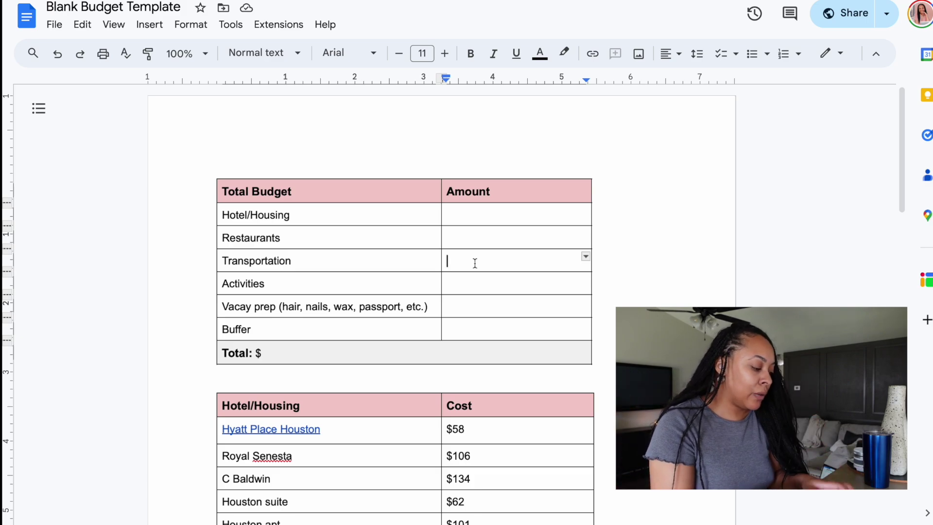
text($)
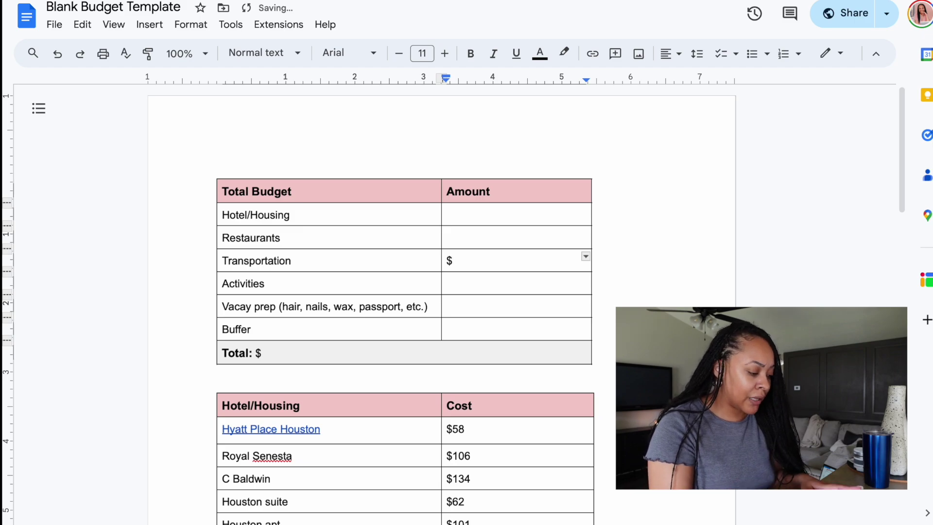
text(320)
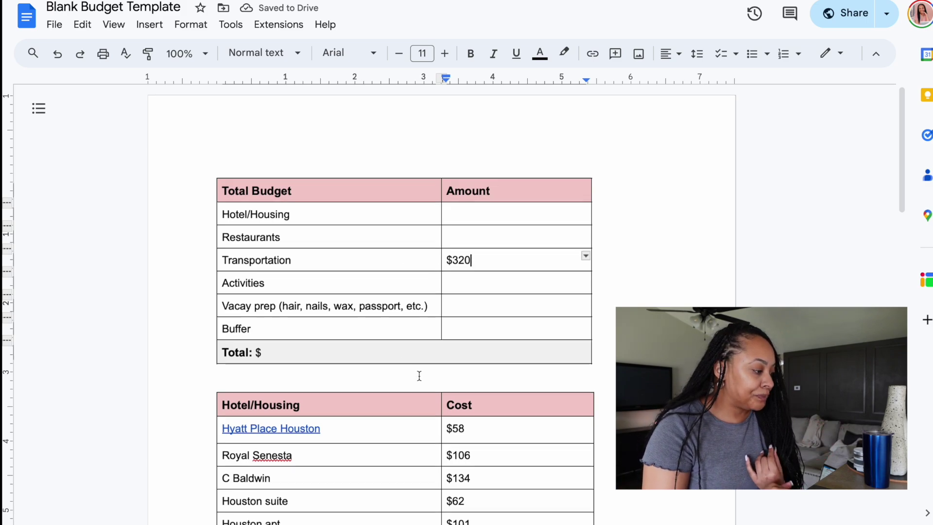
- Highlight the C Baldwin row as the chosen hotel and enter $502 as the Hotel/Housing amount in the Total Budget table
scroll(419, 374, down, 3)
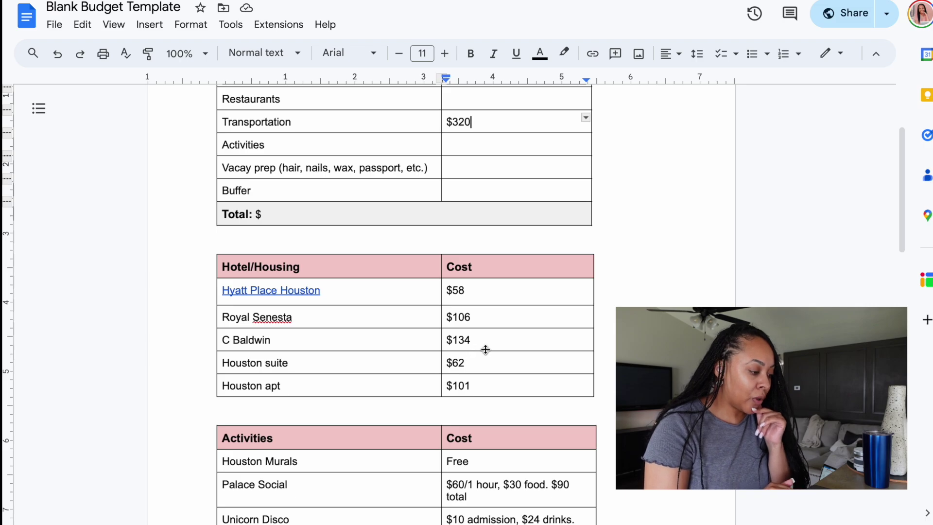
click(478, 336)
drag(478, 336, 354, 340)
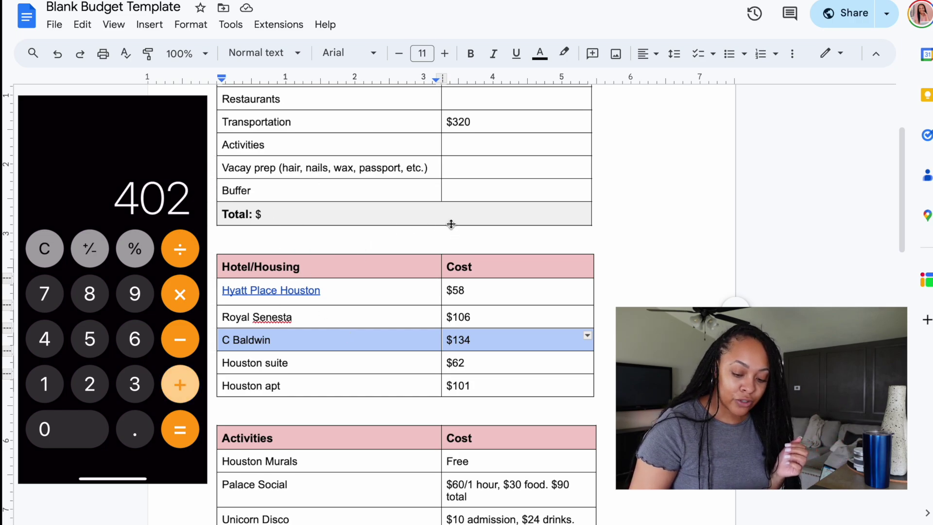
scroll(452, 223, up, 1)
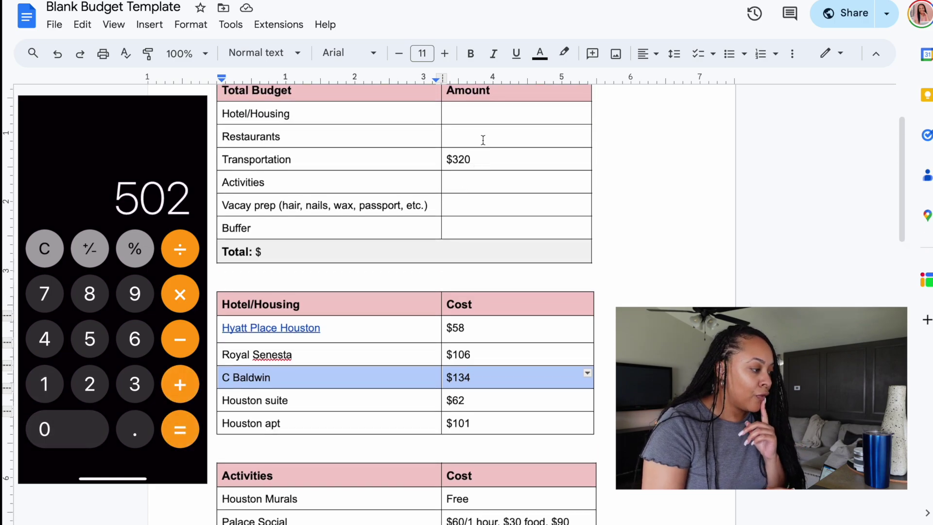
click(486, 111)
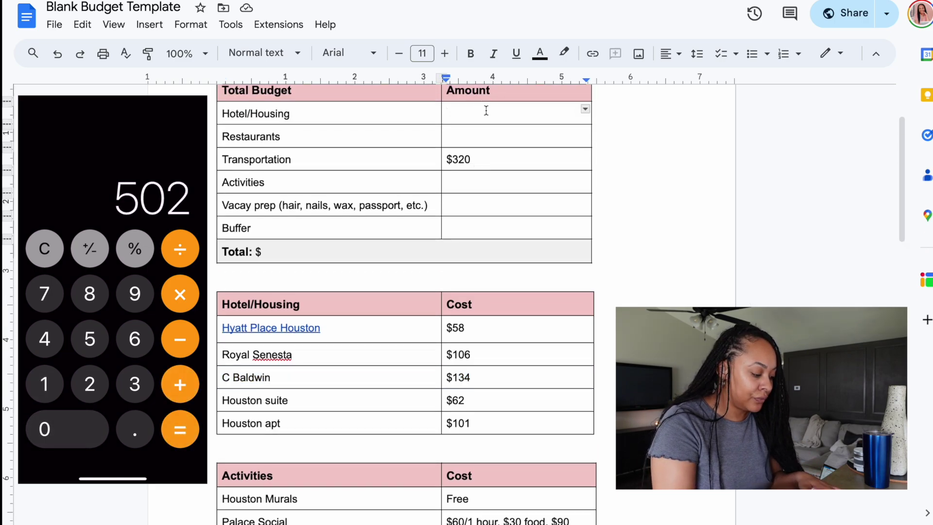
text($502)
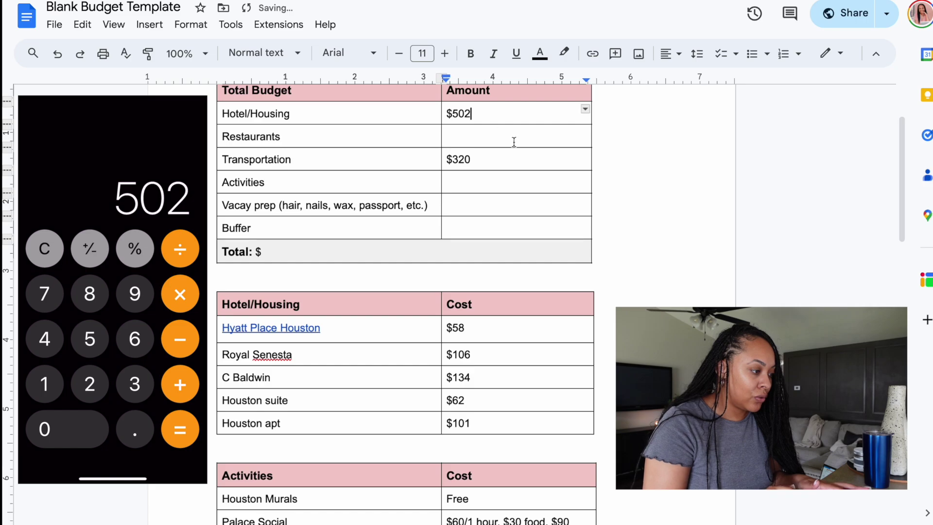
- Add up the costs in the Food table and enter $90 as the Restaurants amount in the Total Budget table
scroll(493, 329, down, 1)
scroll(495, 330, down, 3)
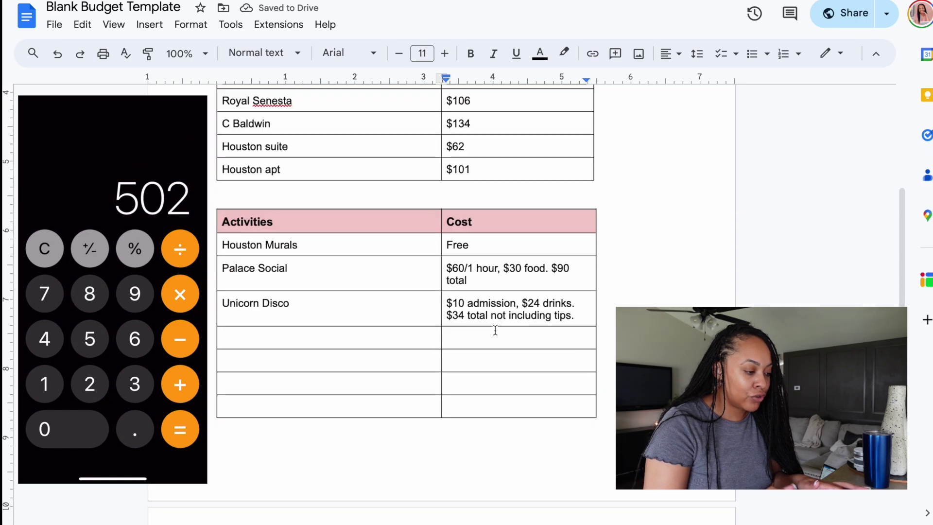
scroll(495, 330, up, 1)
scroll(496, 330, down, 5)
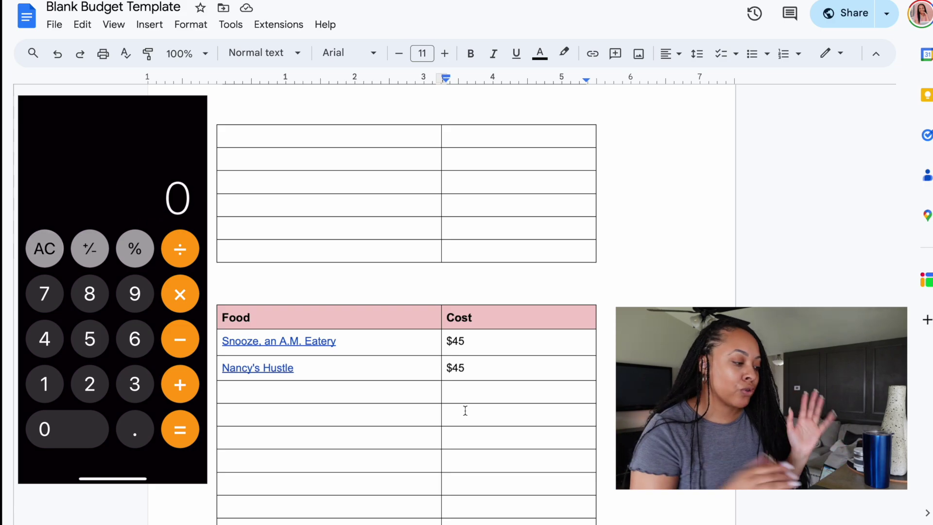
click(379, 403)
click(364, 393)
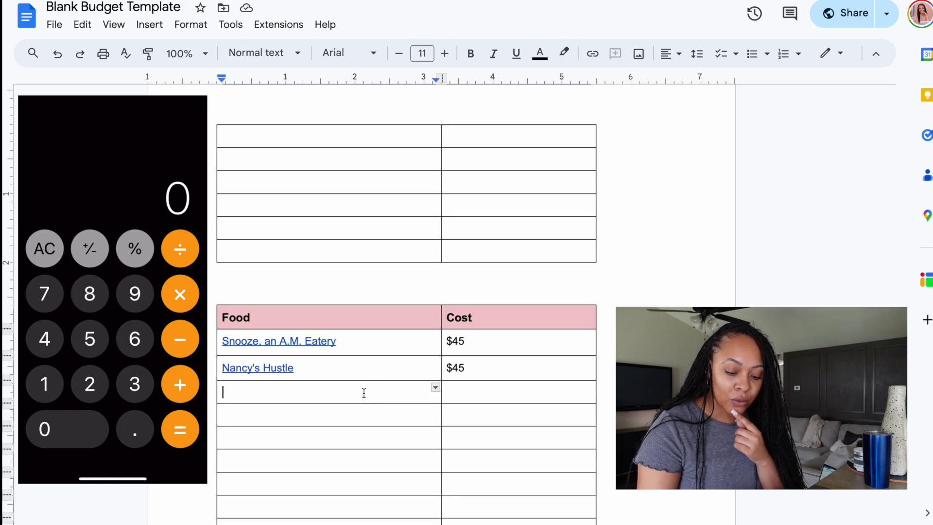
scroll(364, 393, up, 15)
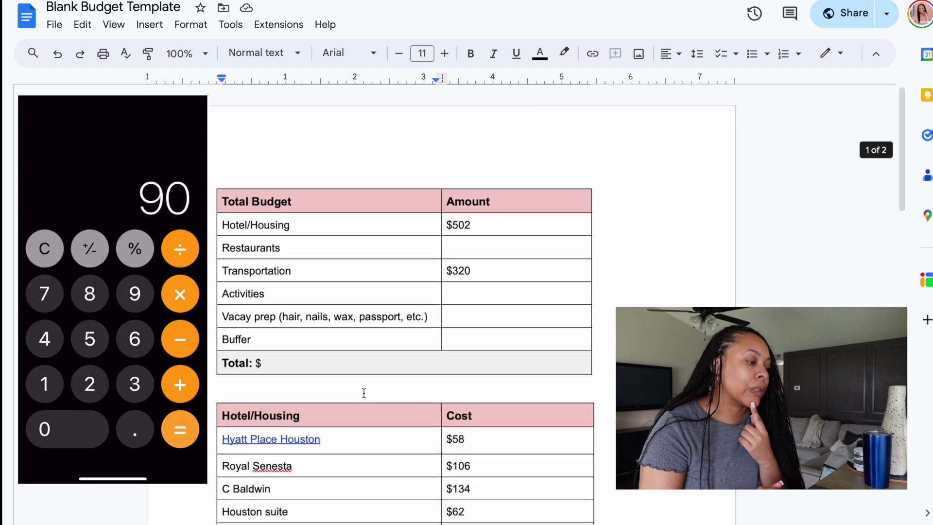
scroll(363, 392, down, 1)
click(471, 237)
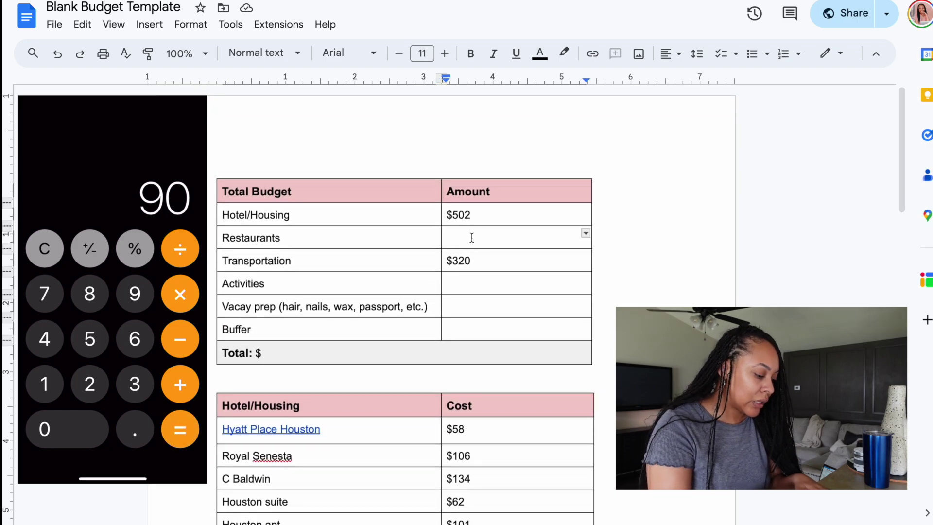
text($90)
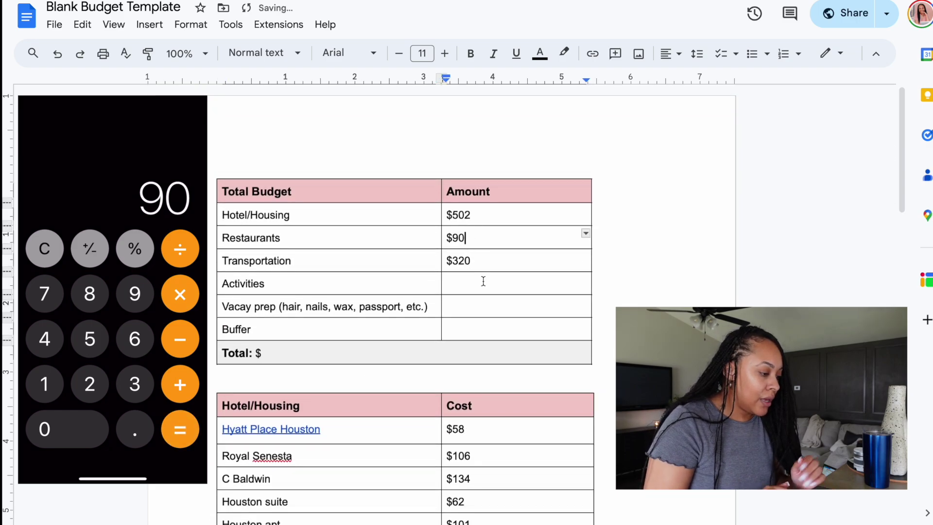
- Add up the costs in the Activities table and enter $139 as the Activities amount in the Total Budget table
click(483, 281)
scroll(484, 276, down, 1)
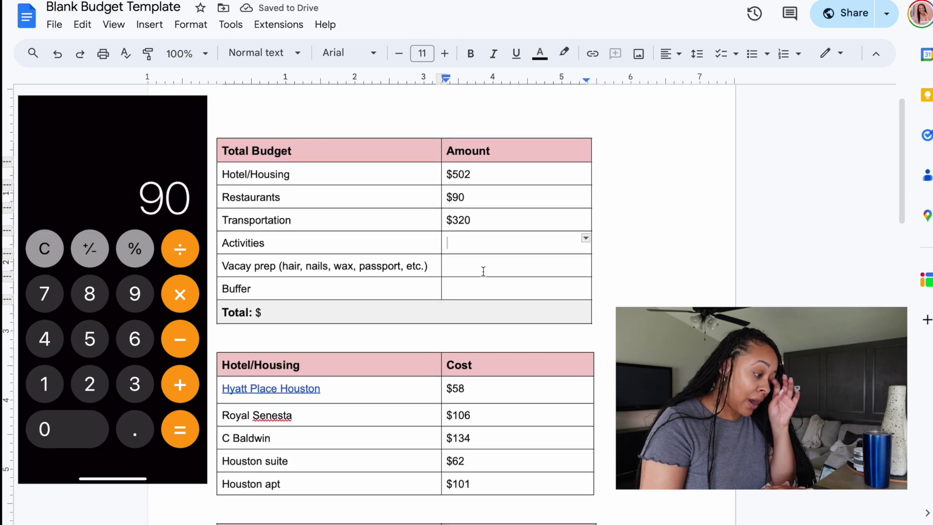
scroll(483, 271, down, 6)
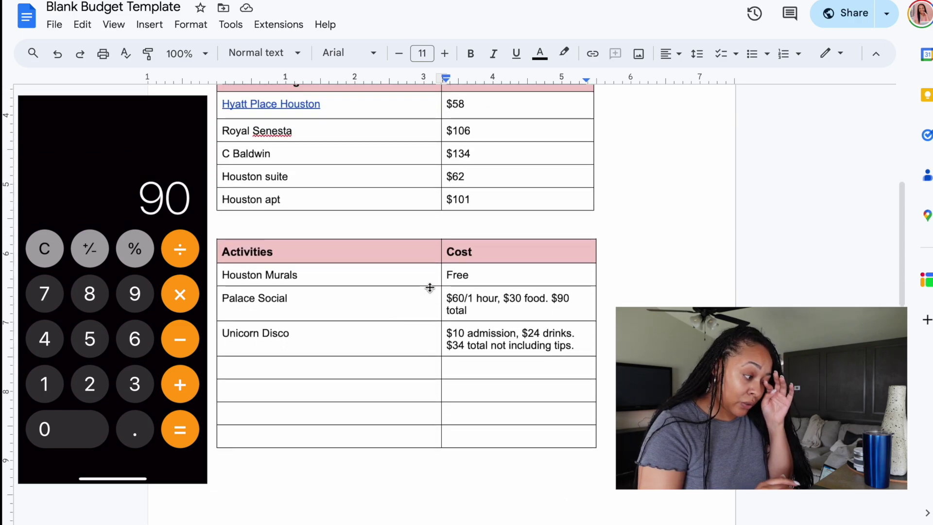
click(421, 268)
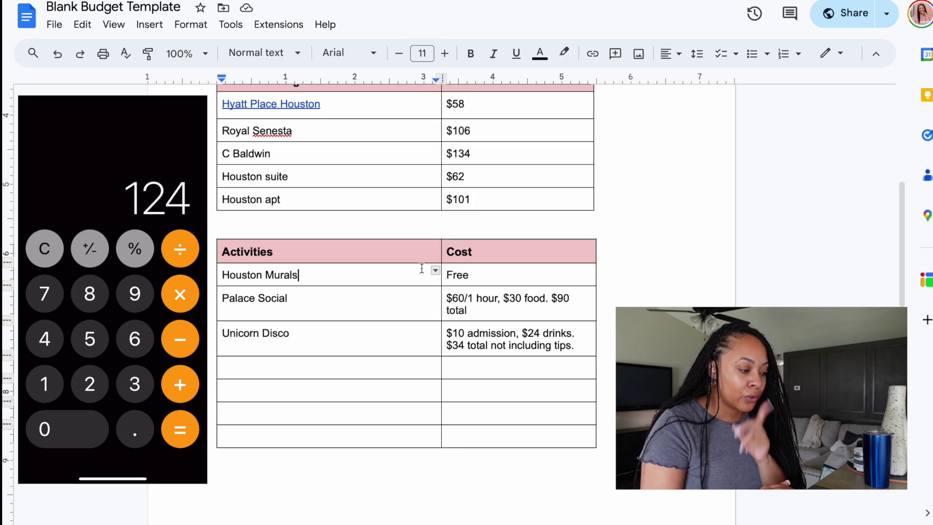
scroll(421, 269, up, 2)
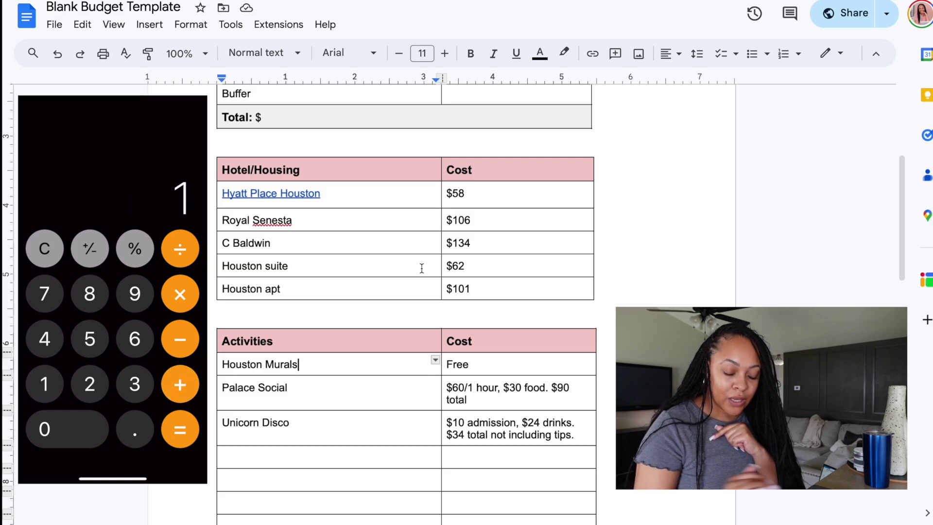
scroll(422, 268, up, 3)
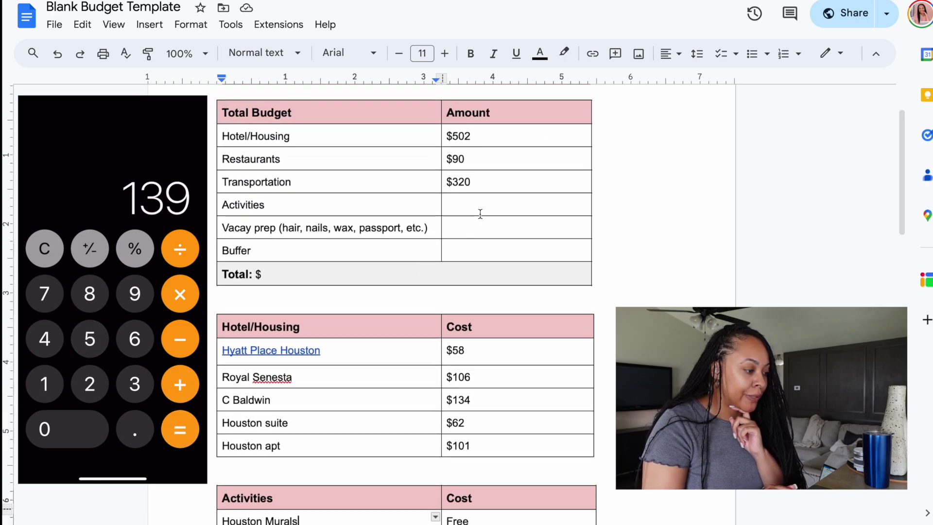
click(475, 206)
text(#1)
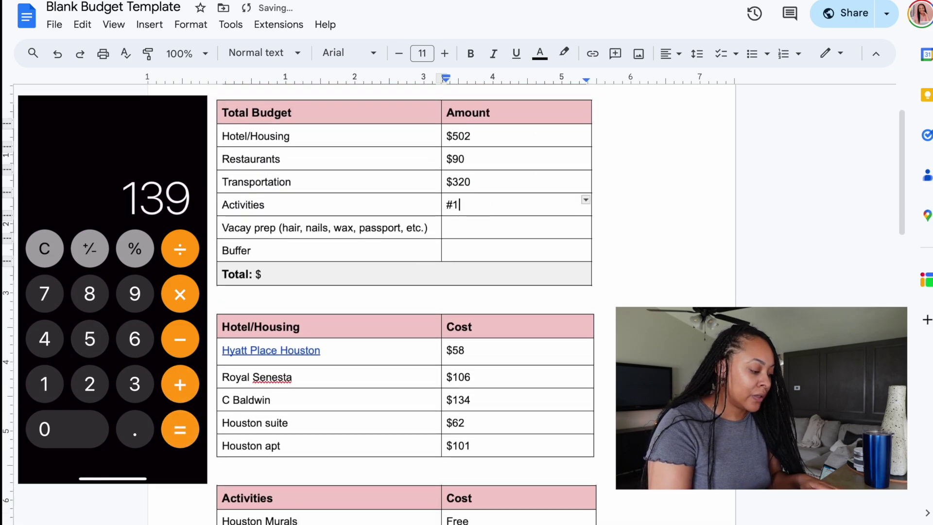
text(39)
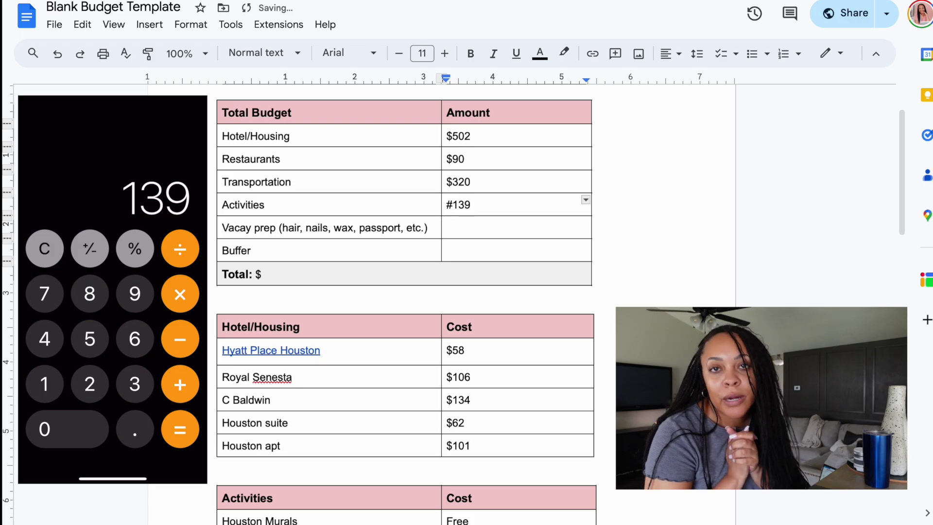
key(BackSpace)
key(BackSpace)
key(BackSpace)
key(BackSpace)
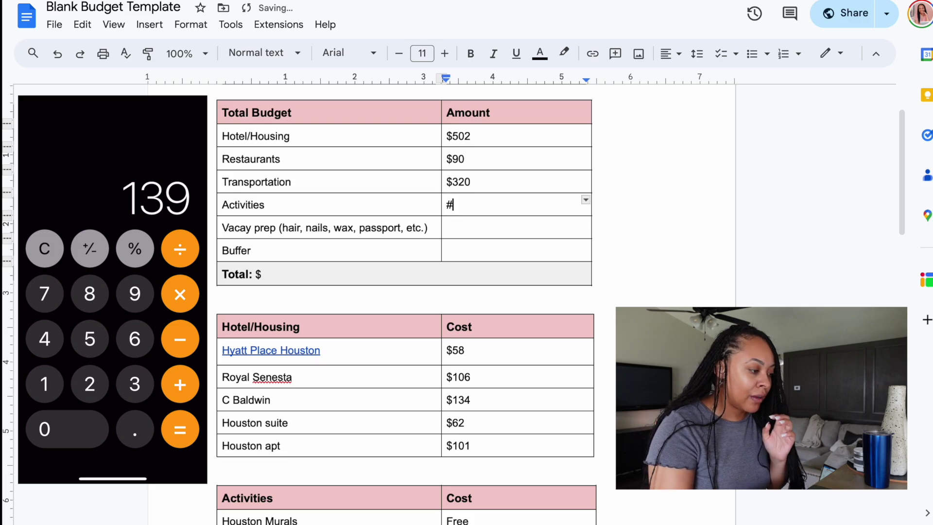
text($)
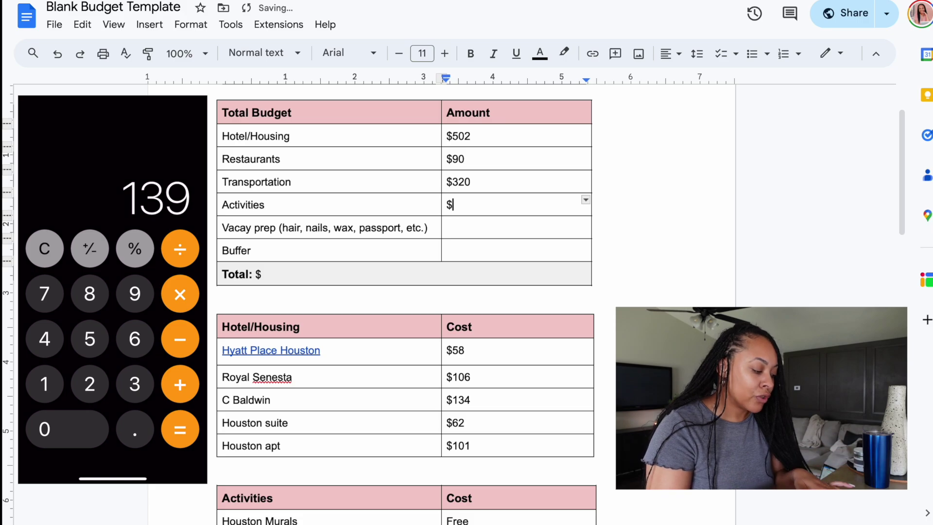
text(139)
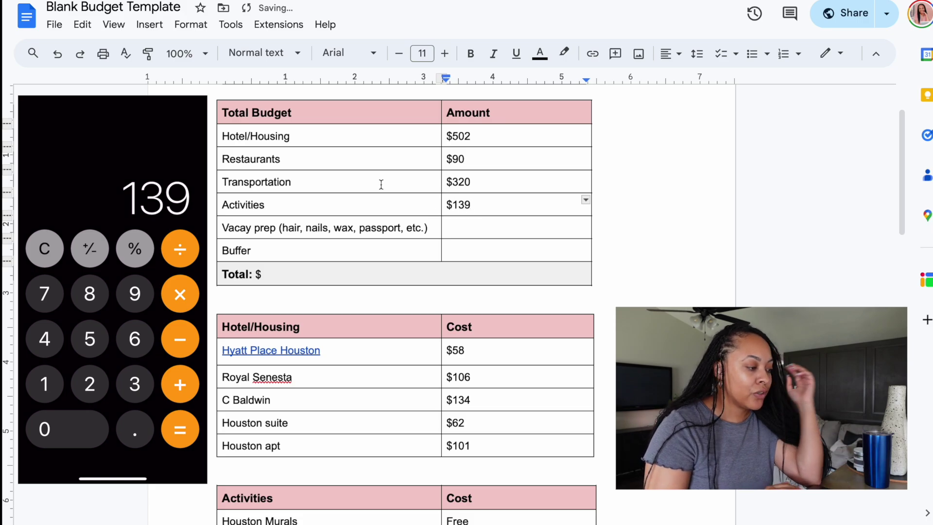
- Enter $120 as the Vacay prep amount and $200 as the Buffer amount in the Total Budget table
click(482, 228)
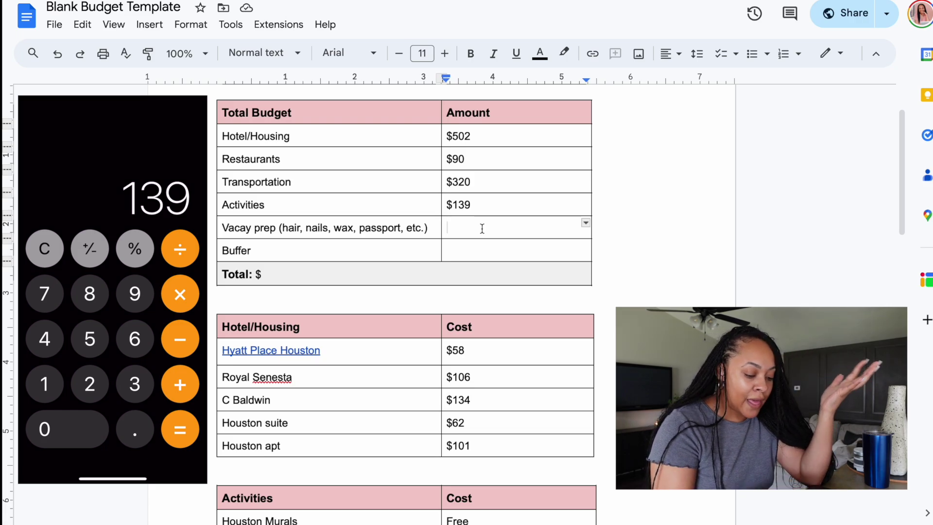
text($120)
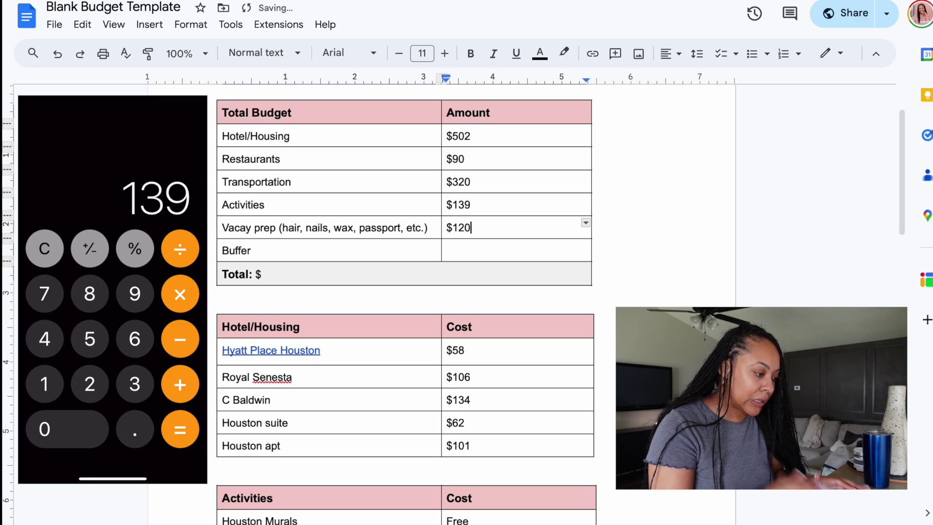
click(462, 253)
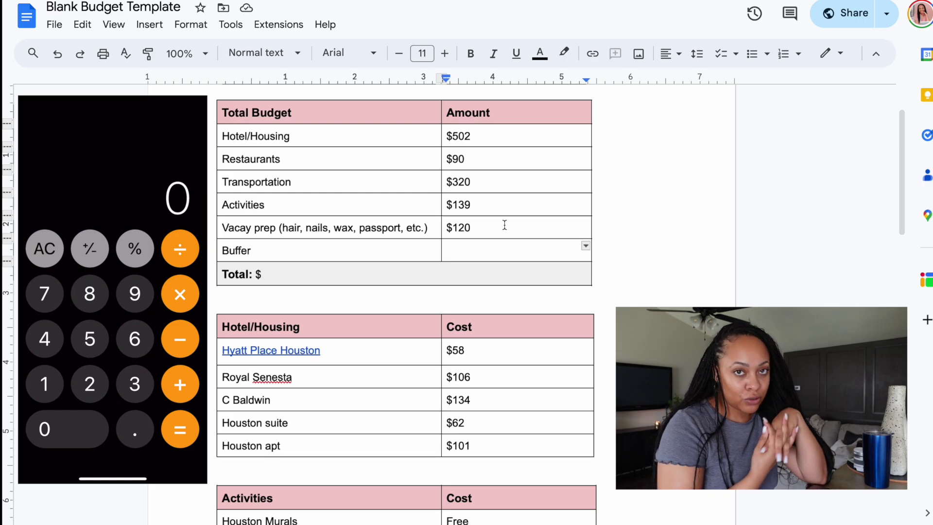
text($200)
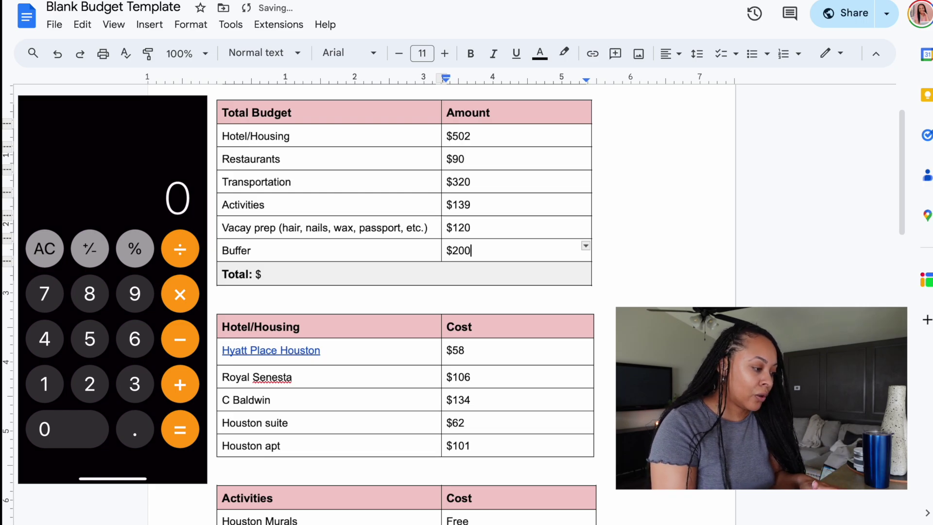
- Add up all the Total Budget amounts and enter $1,371 in the Total row
click(500, 213)
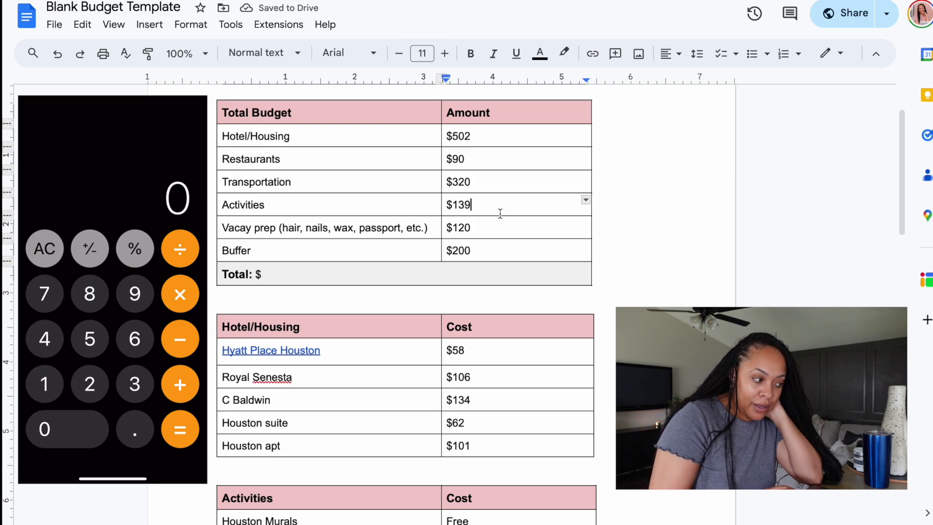
click(479, 180)
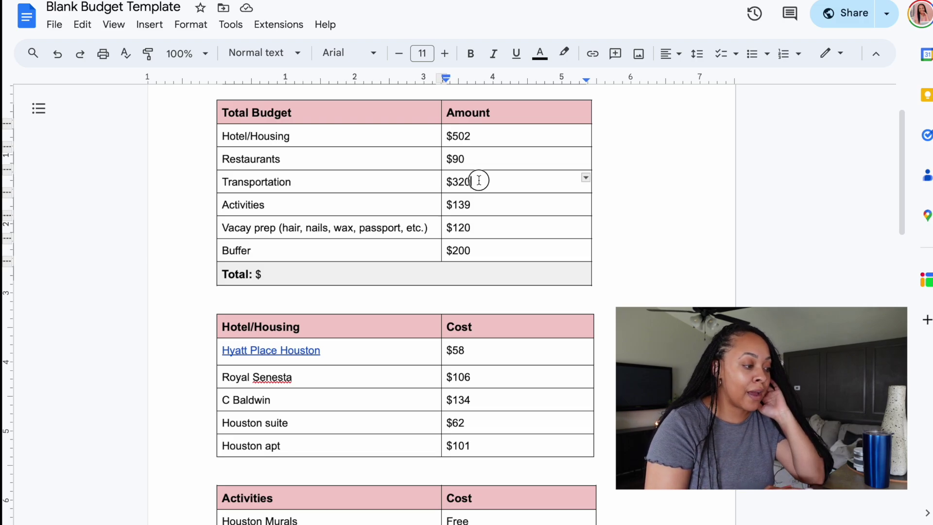
double_click(480, 181)
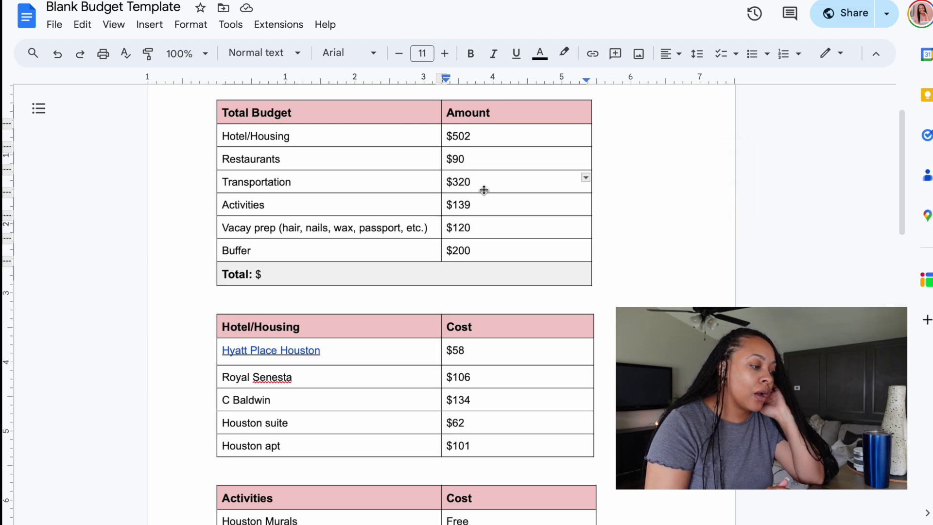
click(483, 187)
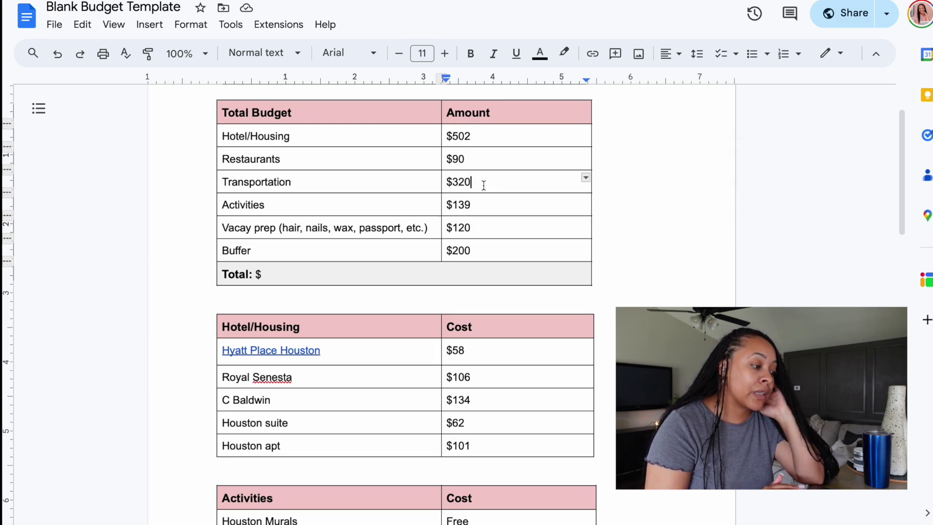
click(410, 180)
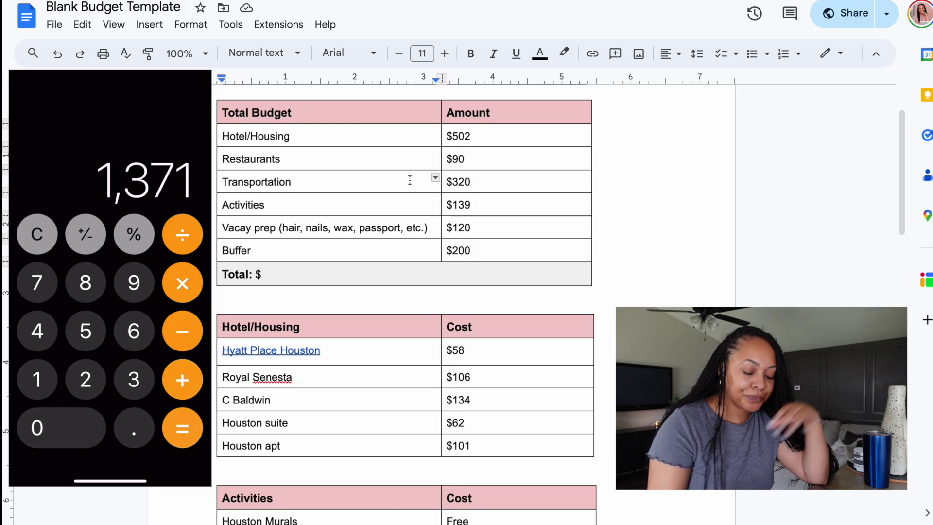
click(411, 278)
text(1,)
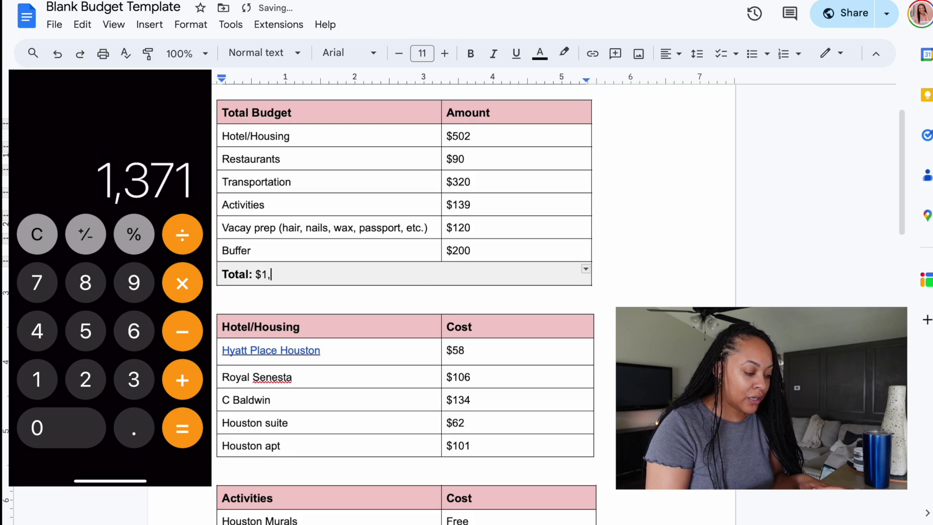
text(371)
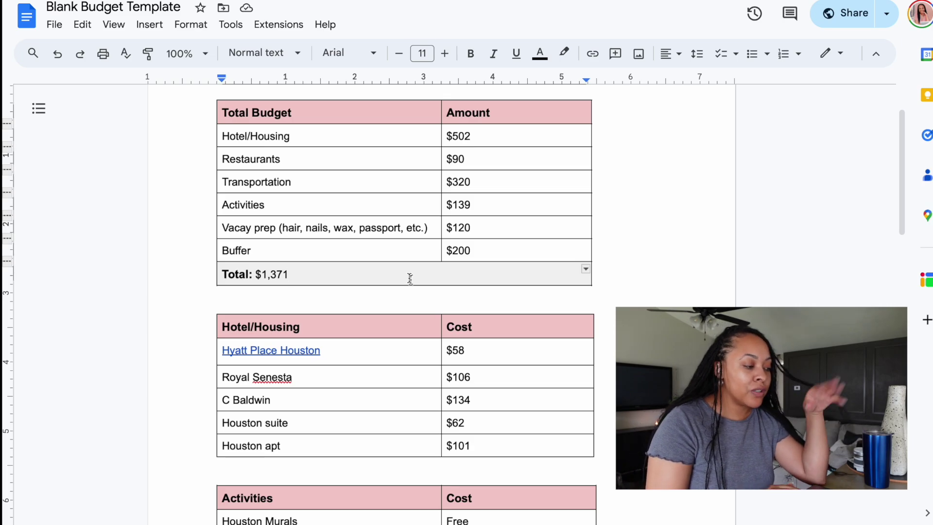
double_click(374, 277)
click(374, 276)
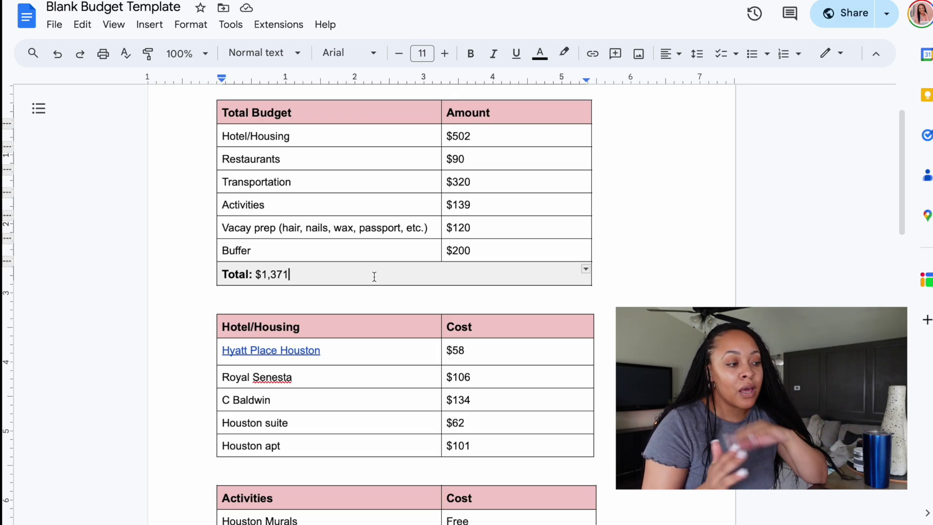
scroll(374, 276, down, 7)
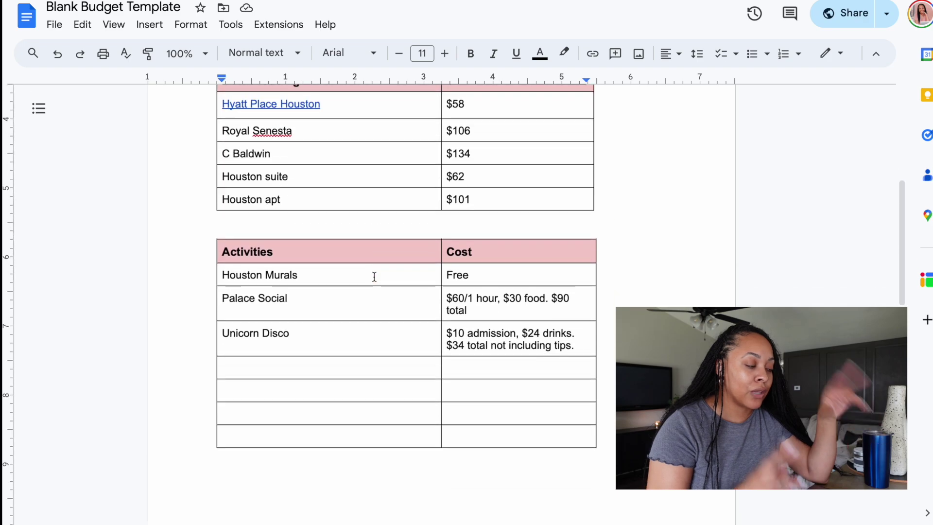
scroll(374, 277, up, 7)
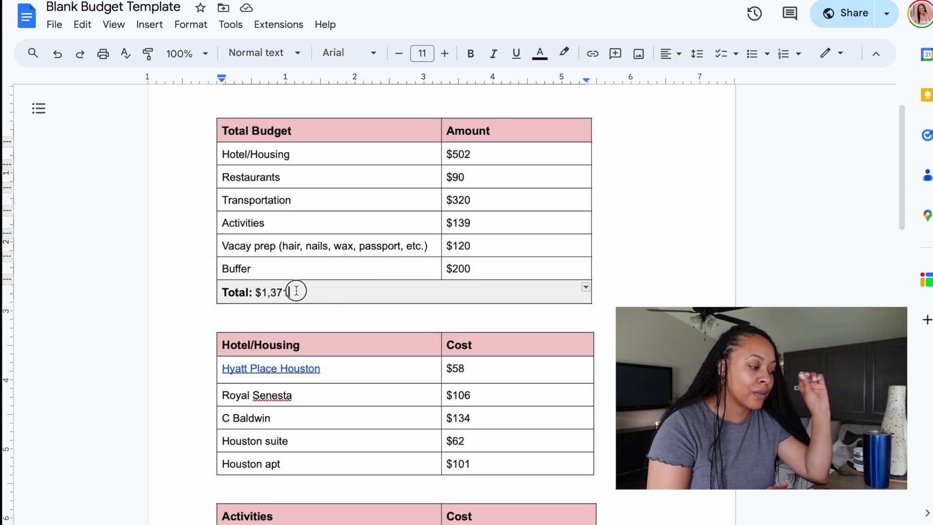
drag(294, 290, 297, 290)
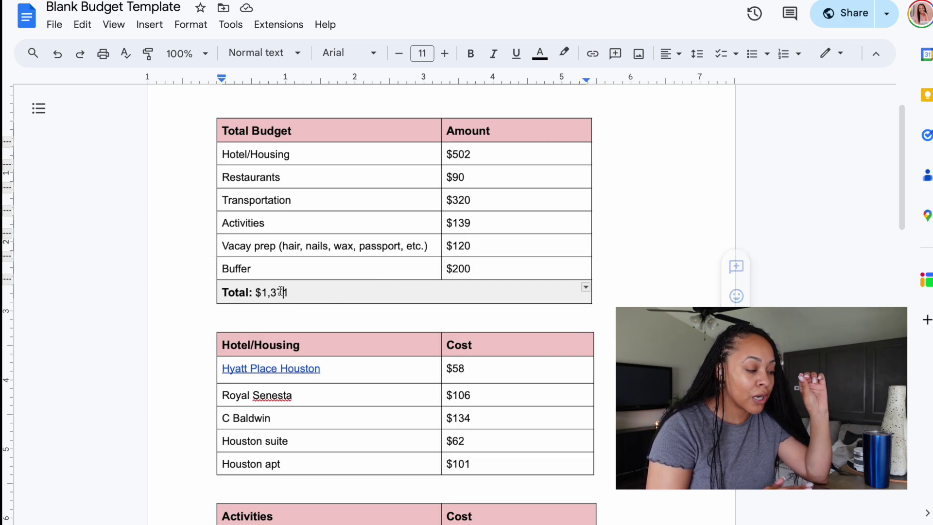
double_click(280, 291)
click(343, 294)
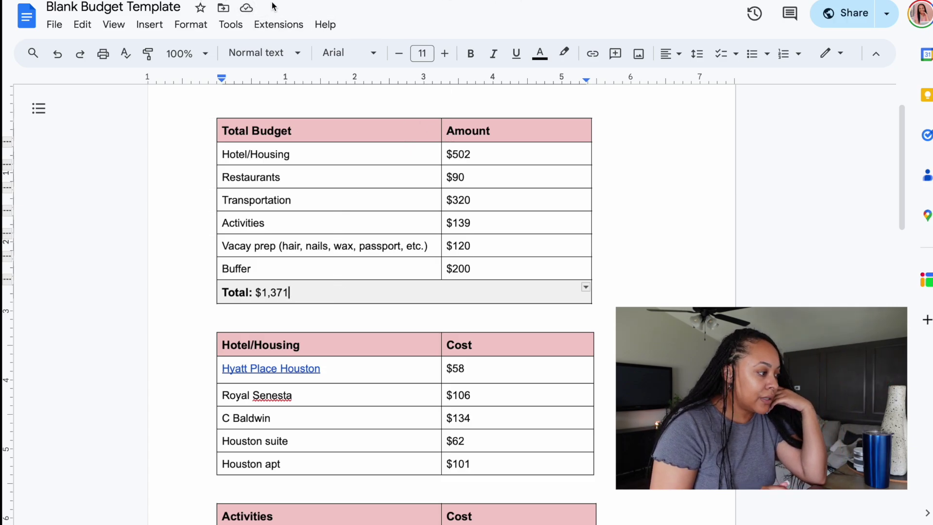
- Switch to the Trip Planning folder in Google Drive and open the Panama Trip Savings spreadsheet
click(117, 1)
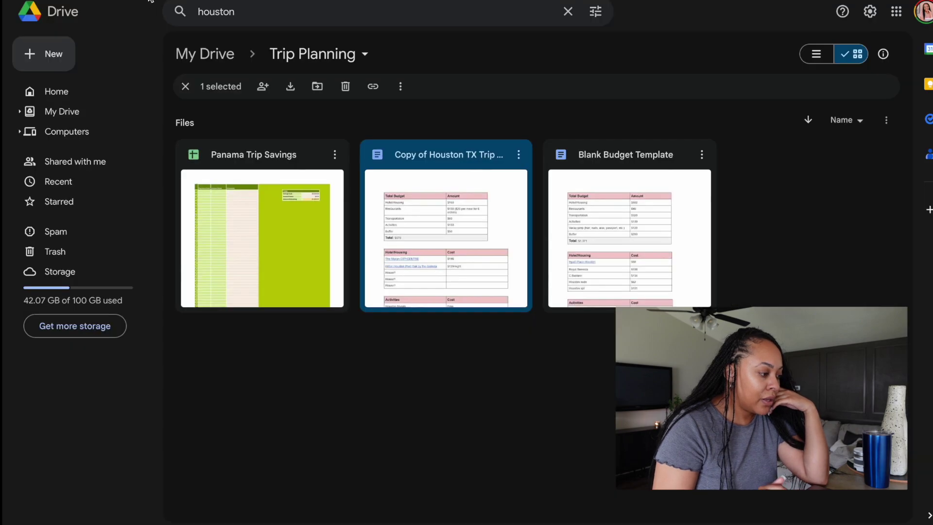
double_click(319, 262)
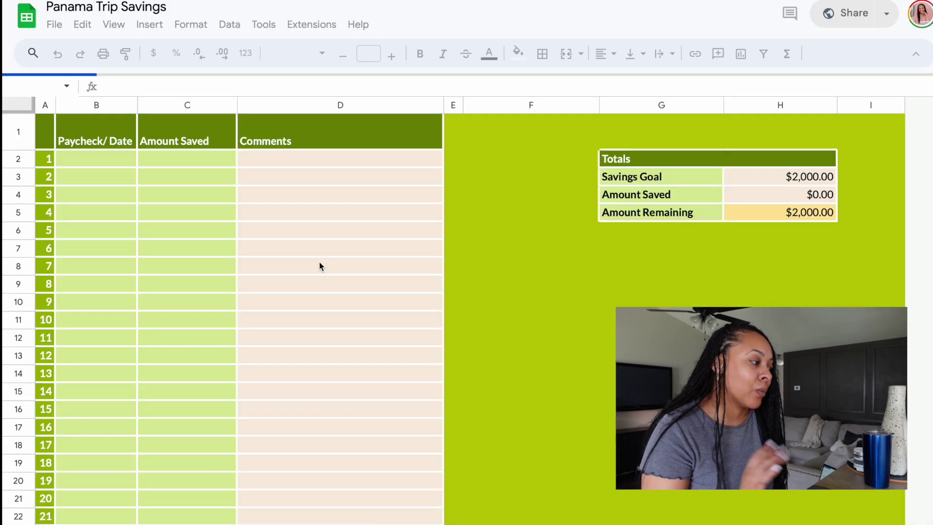
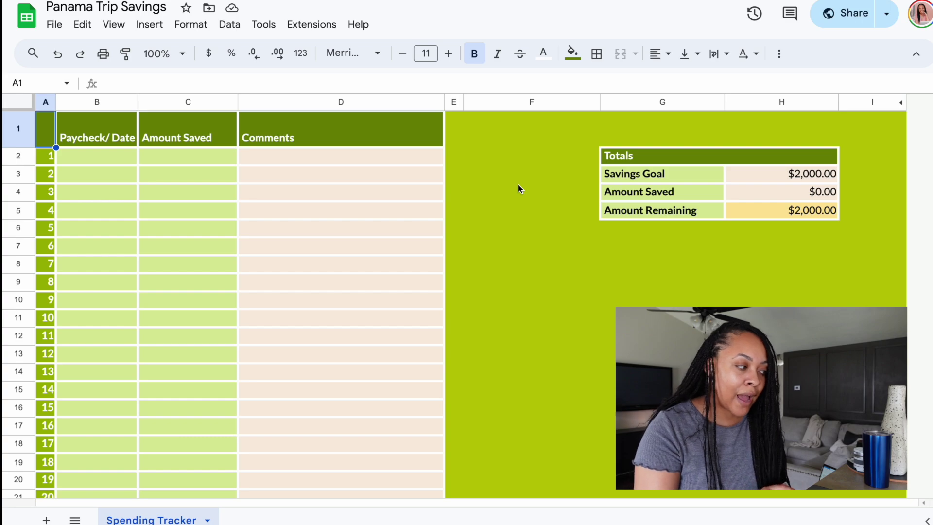
- Record the first savings entry in row 2 with the paycheck date 6/3/24 and $114.25 as the amount saved
click(110, 146)
click(112, 162)
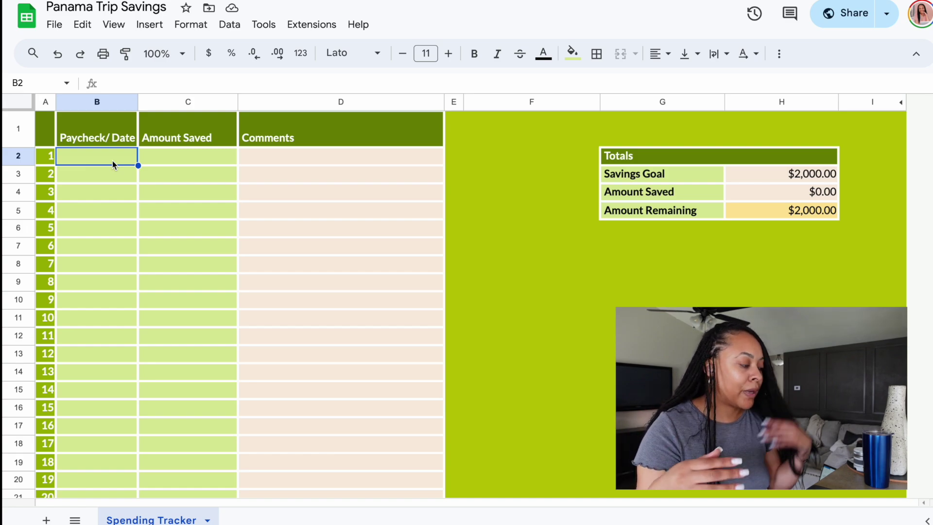
text(6/3)
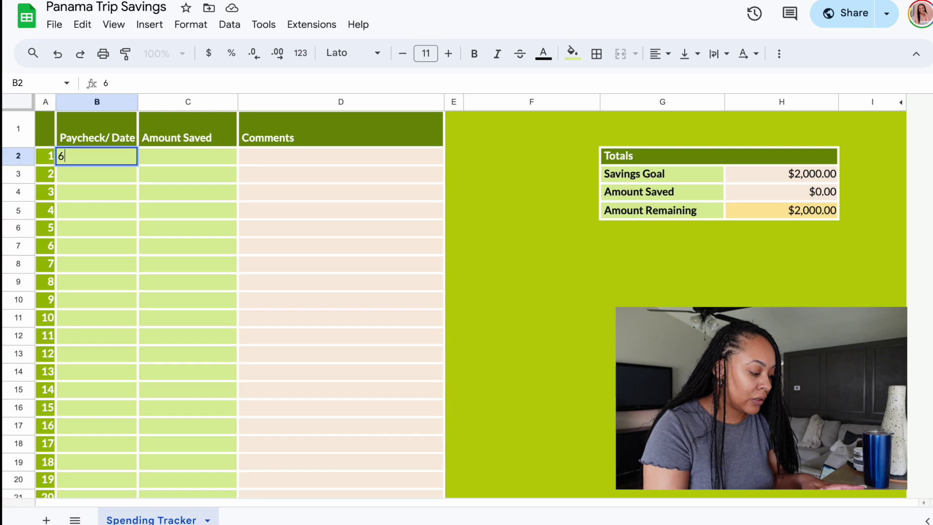
click(171, 166)
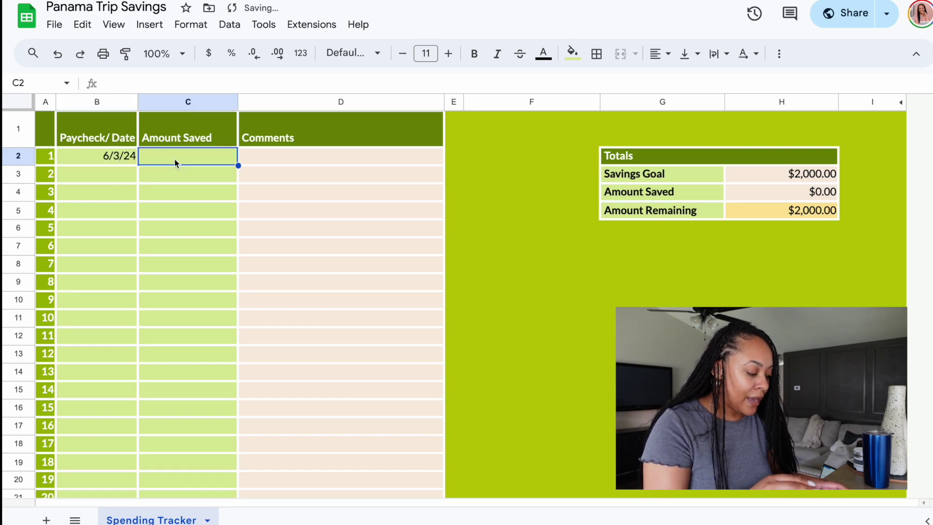
text(1114)
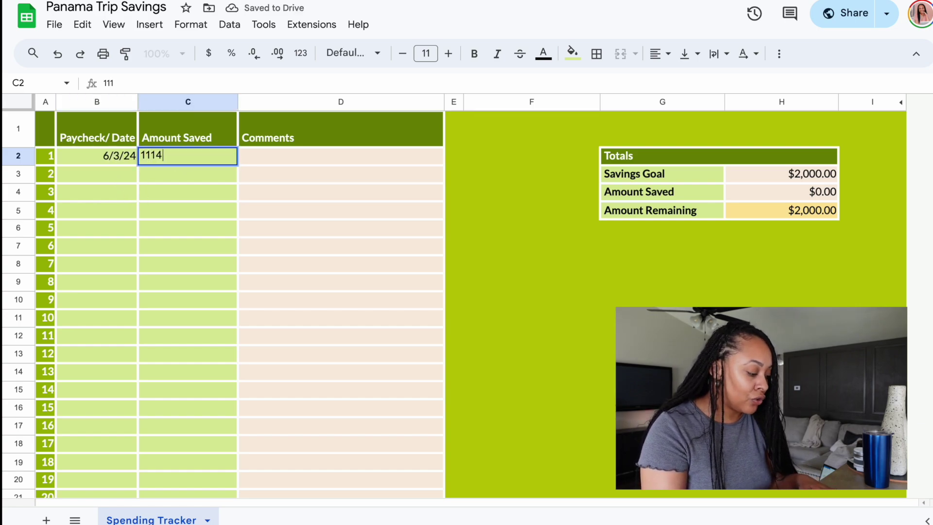
key(BackSpace)
key(BackSpace)
text(4.25)
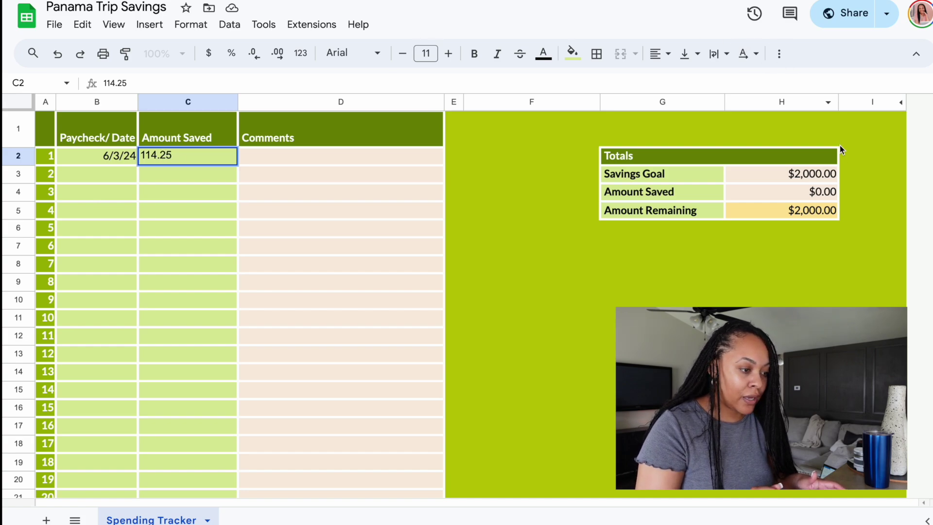
click(821, 169)
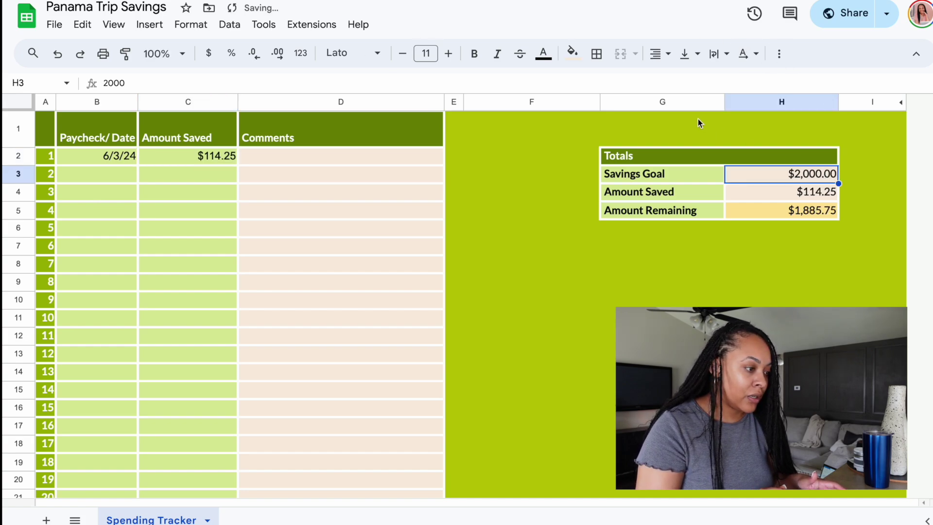
- Set the Savings Goal in the Totals table to $3,147
click(683, 86)
key(BackSpace)
key(BackSpace)
key(BackSpace)
key(BackSpace)
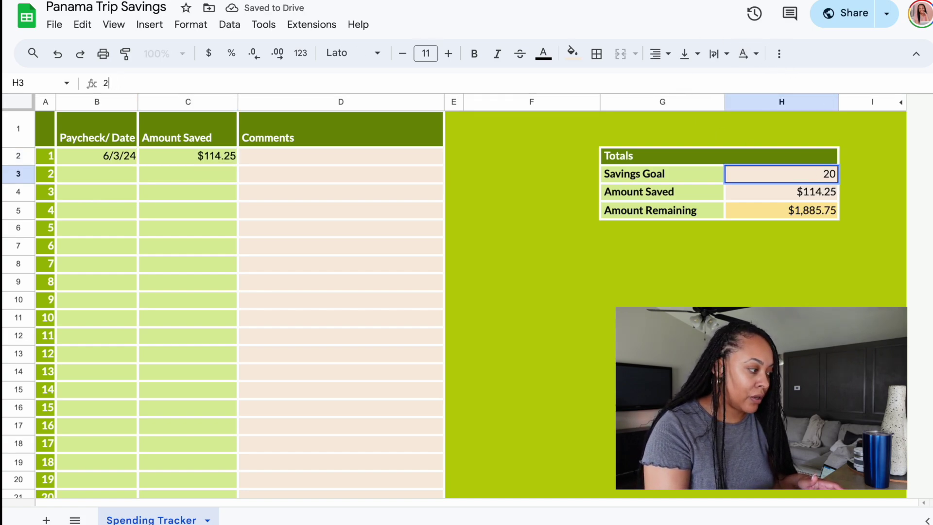
text(3,147)
key(Return)
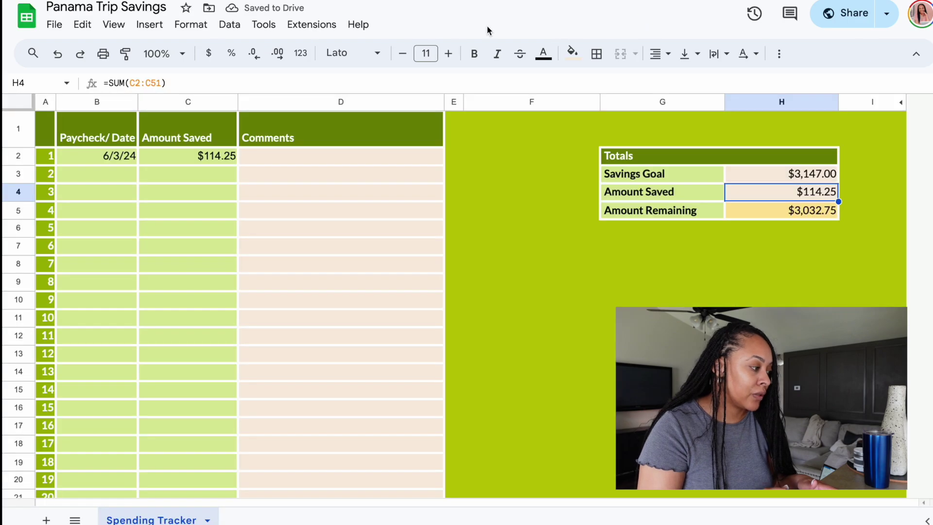
- Set the Savings Goal in the Totals table to $1,347
click(268, 145)
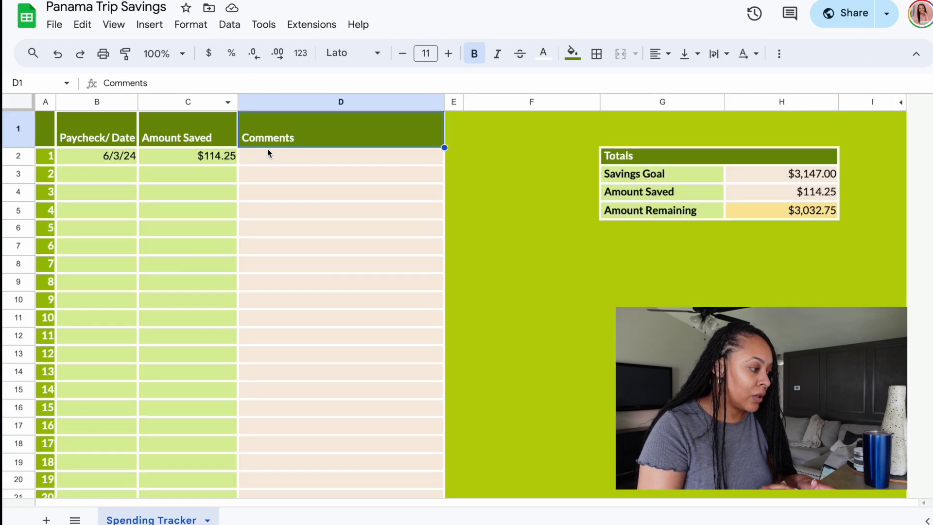
click(793, 176)
text(1347)
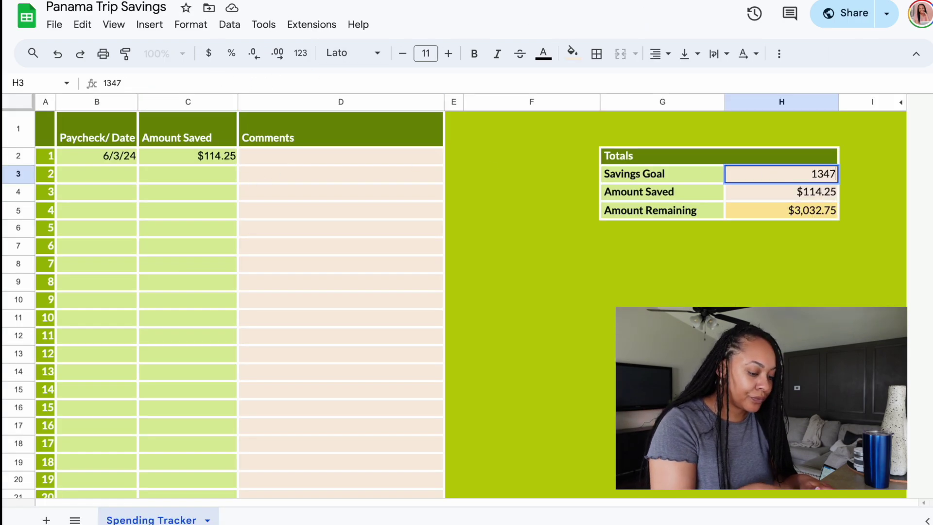
key(Return)
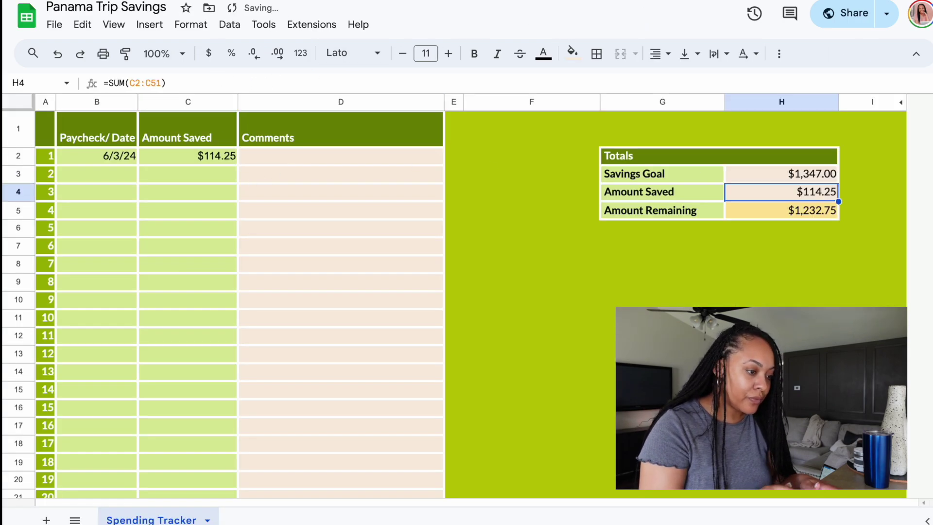
click(668, 252)
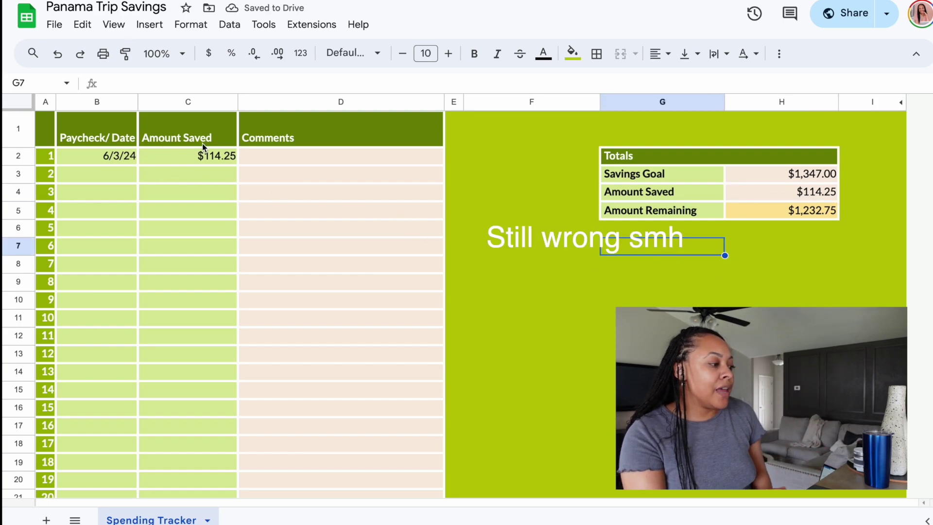
click(142, 163)
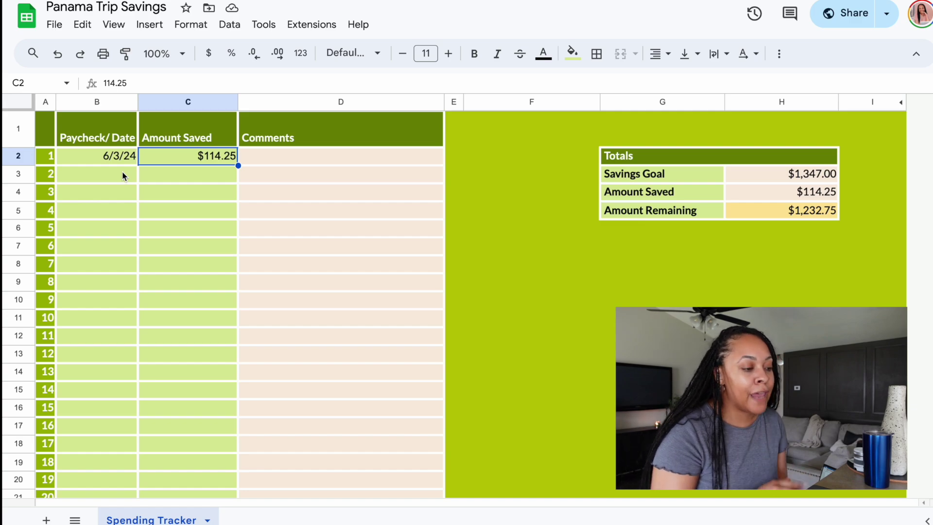
click(796, 215)
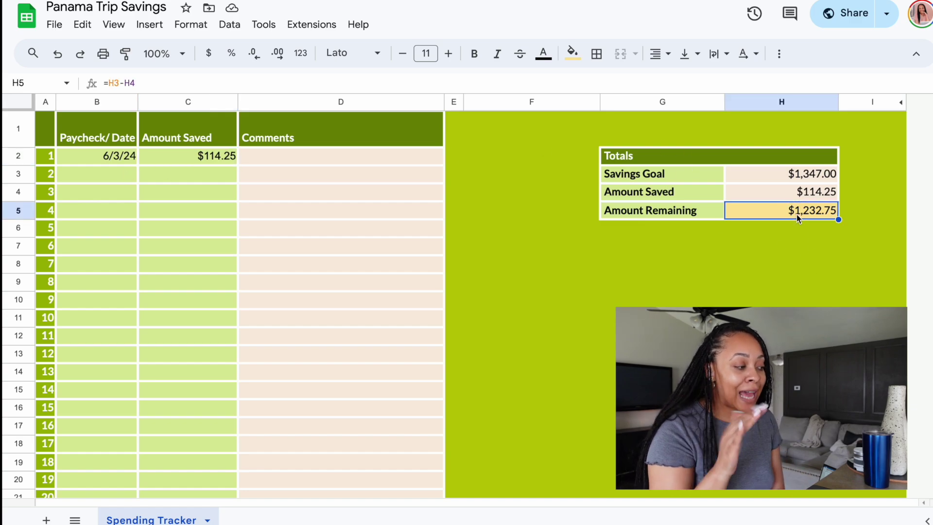
- Enter the paycheck dates 6/23/24 in cell B3 and 7/4/23 in cell B4
click(127, 182)
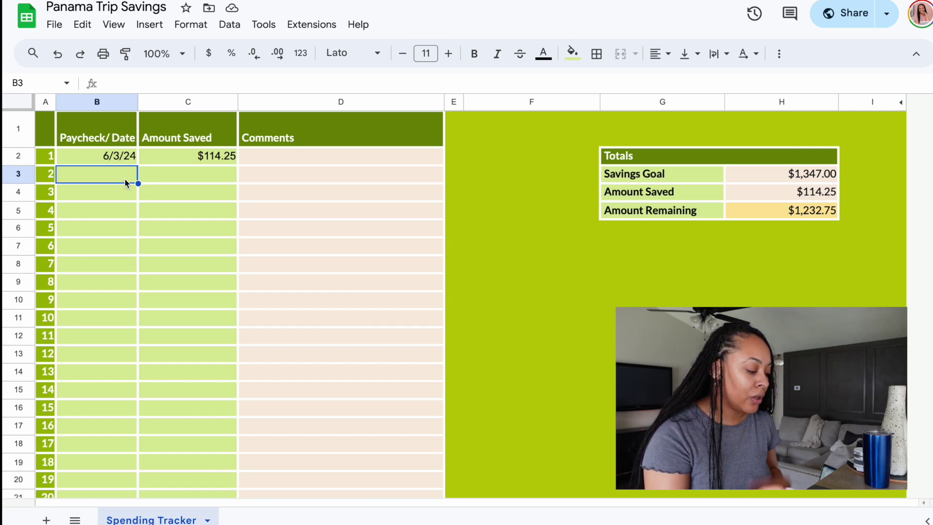
text(6/)
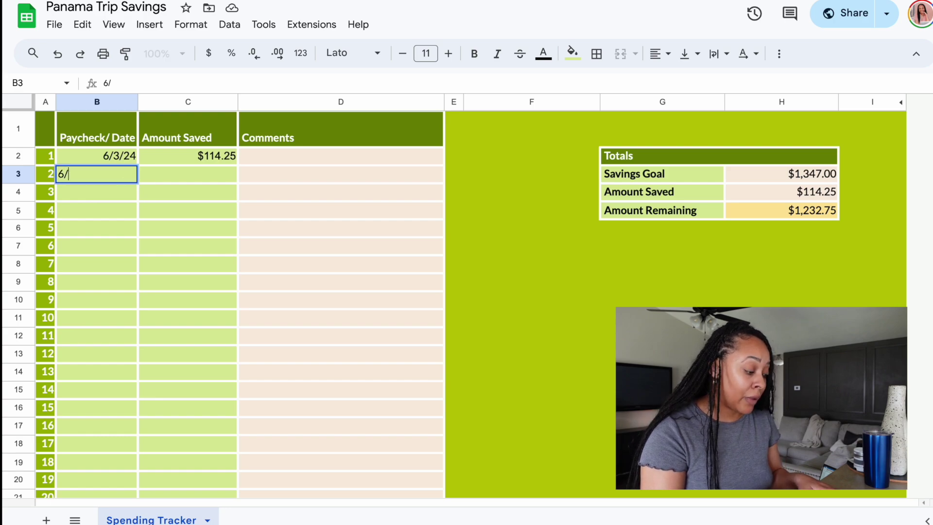
text(23/24)
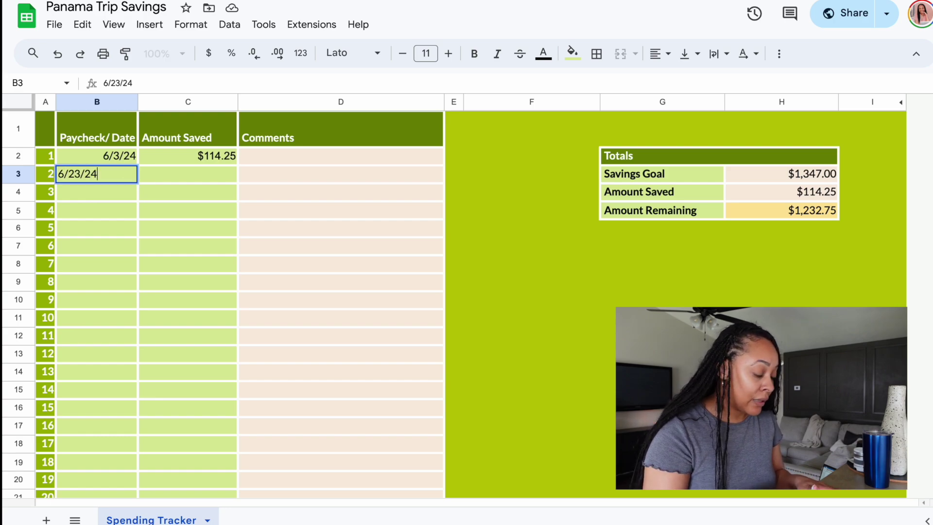
key(Return)
text(7/)
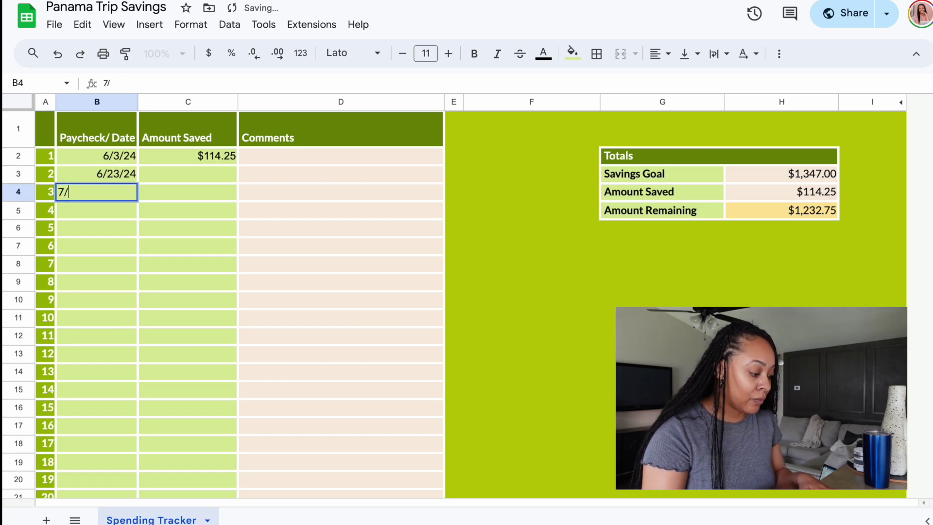
text(4/23)
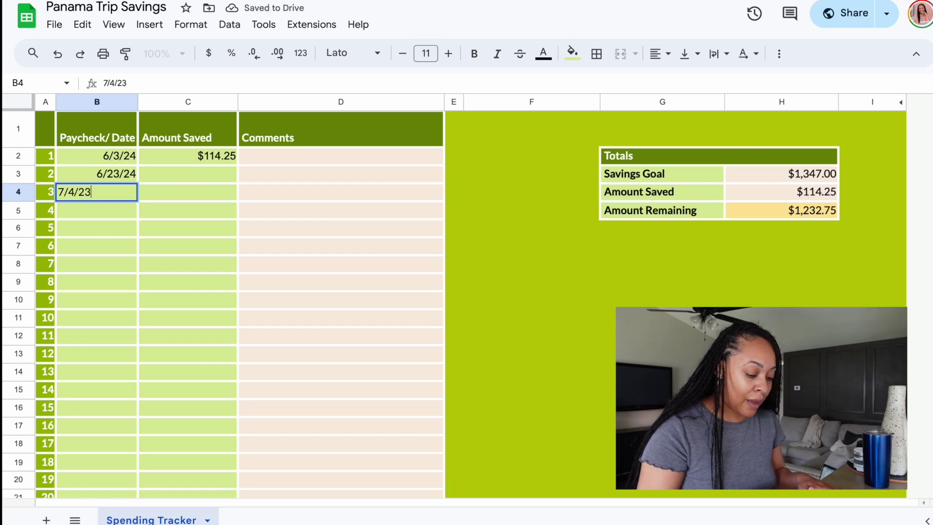
key(Return)
- Enter the paycheck dates 7/31/24, 8/14, 8/23, 9/18 and 9/25 in cells B5 to B9
text(7/34)
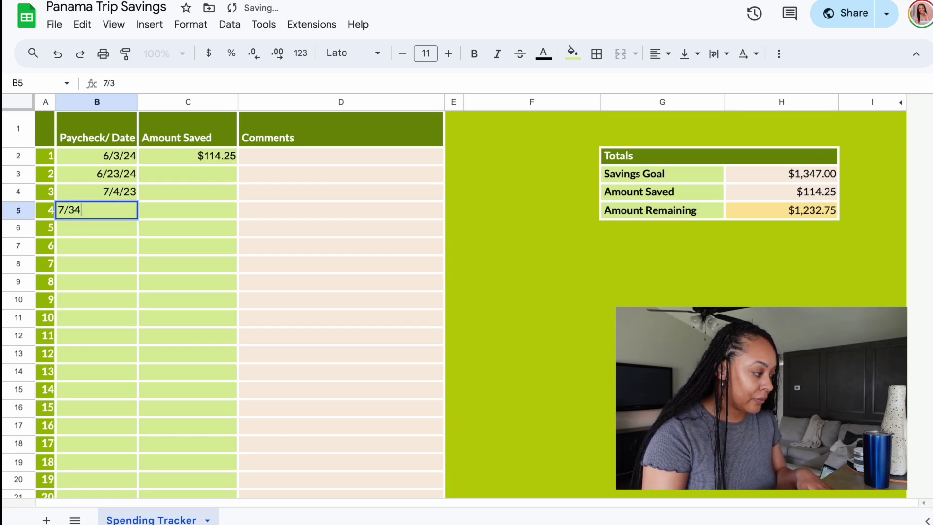
key(BackSpace)
text(2)
key(BackSpace)
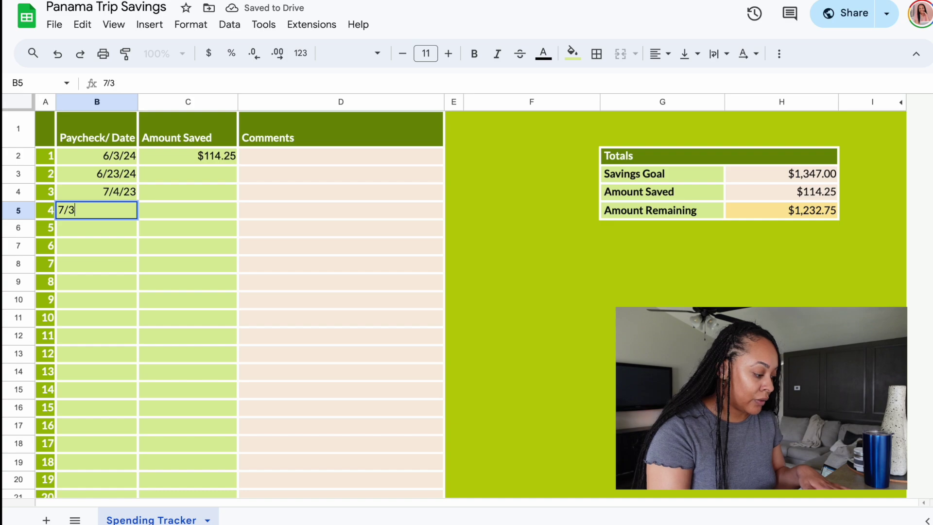
text(1/24)
key(Return)
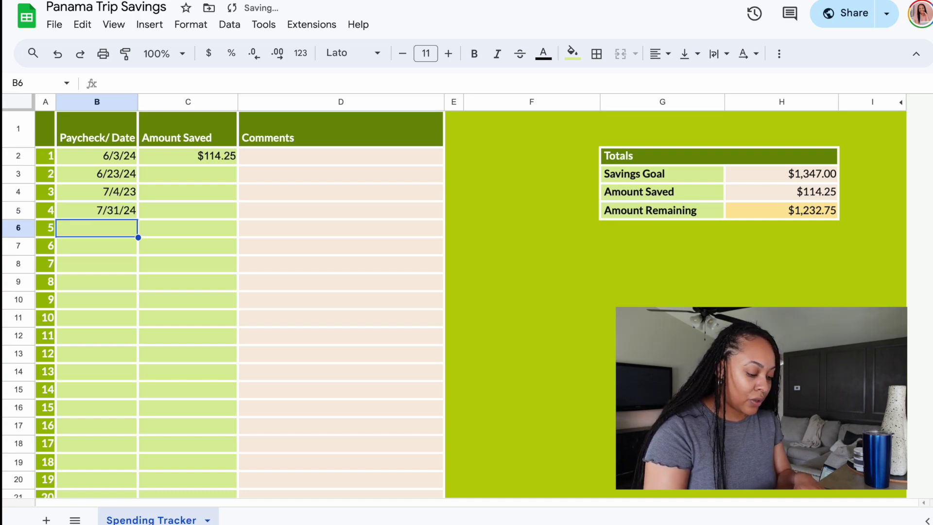
text(8/)
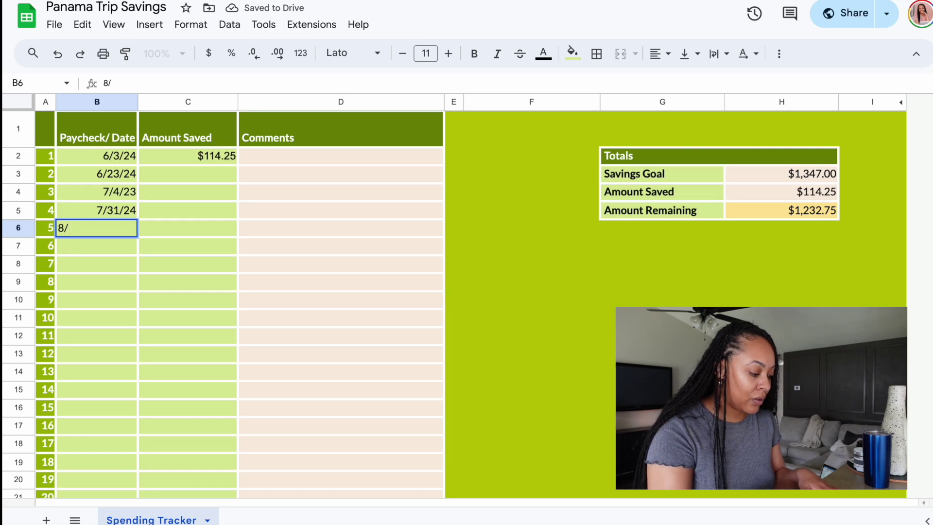
text(14)
key(Return)
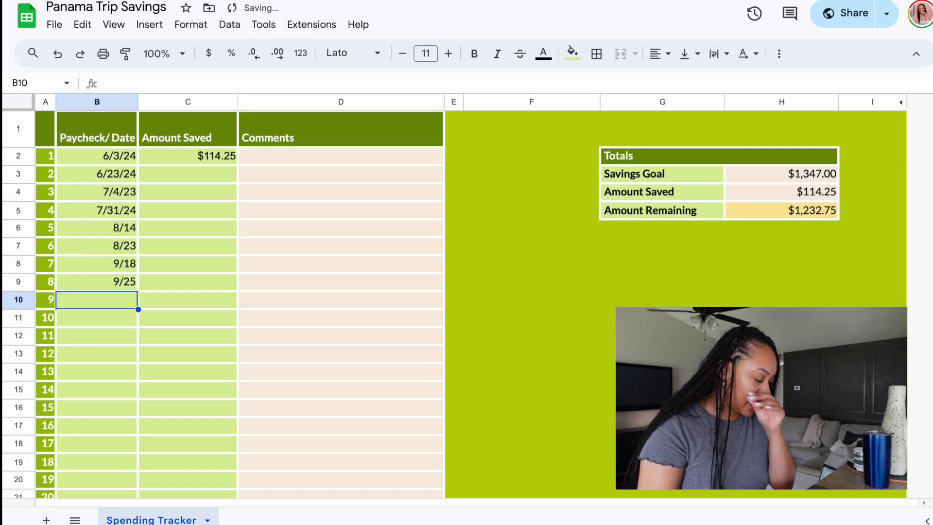
- Enter the paycheck dates 10/23, 10/31, 11/23 and 12/12 in cells B10 to B13
text(10/)
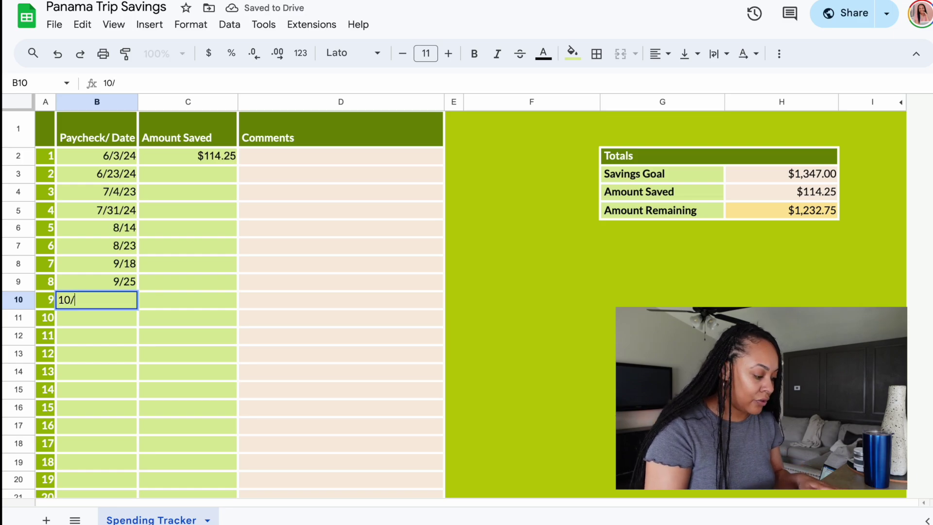
text(23)
key(Return)
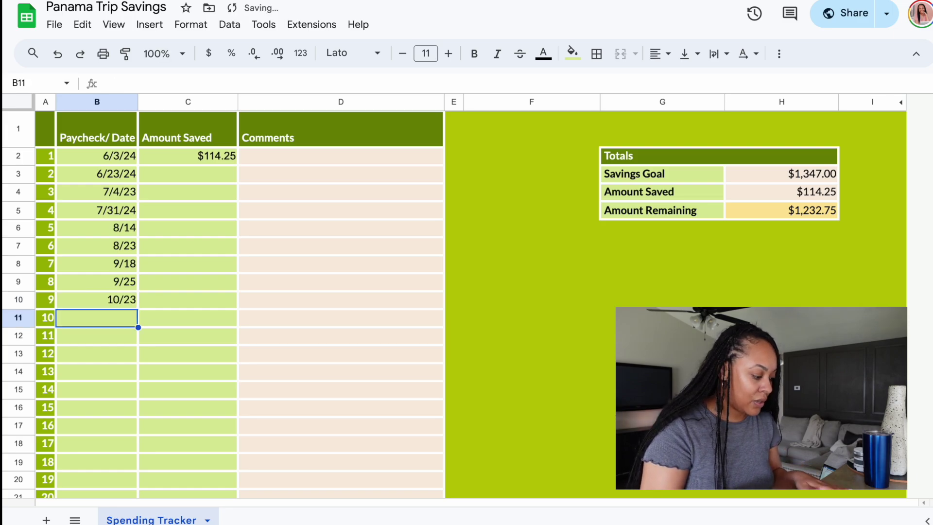
text(10/31)
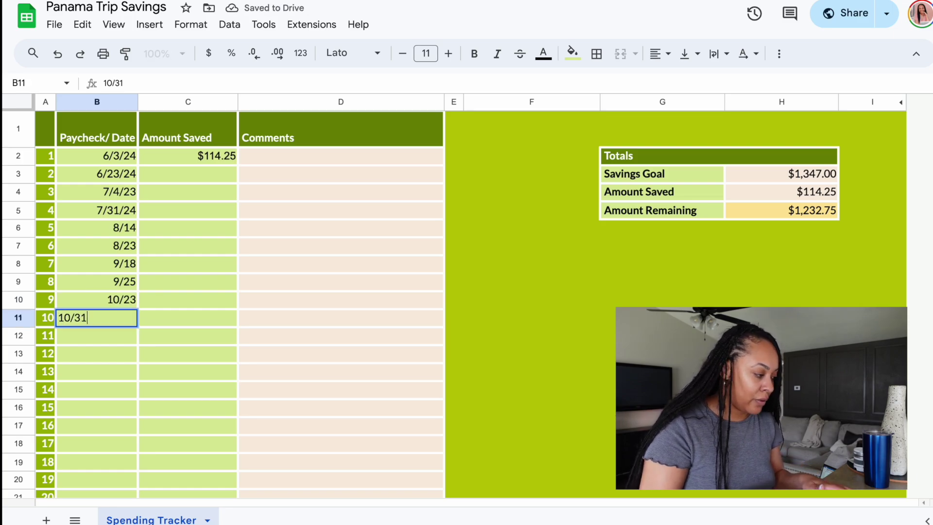
key(Return)
text(11/23)
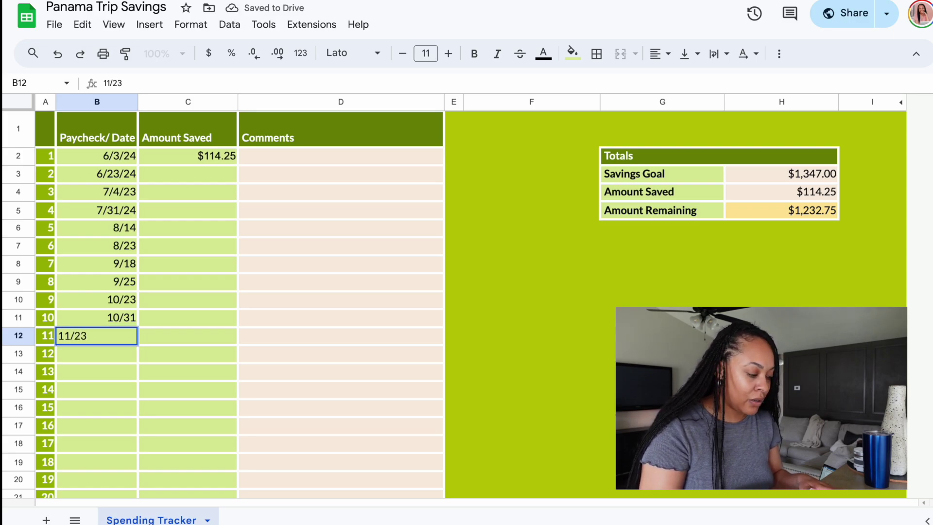
key(Return)
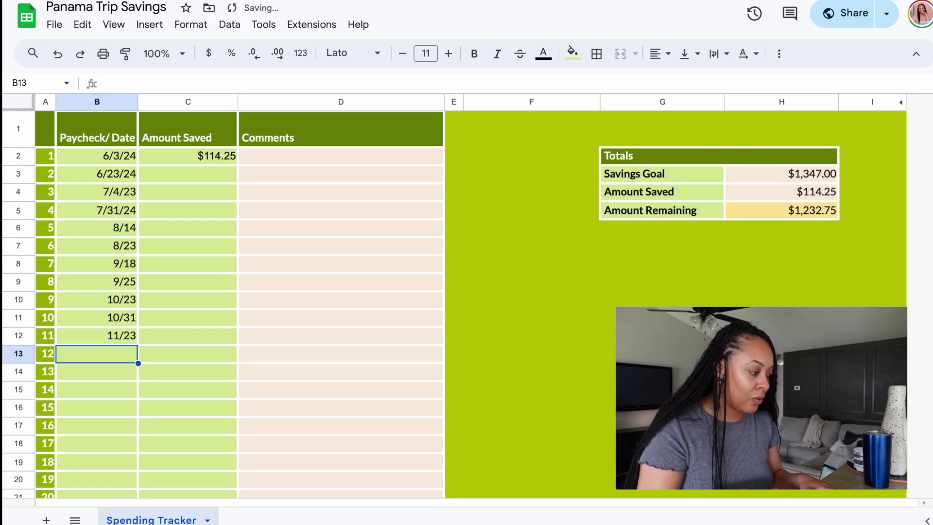
text(12)
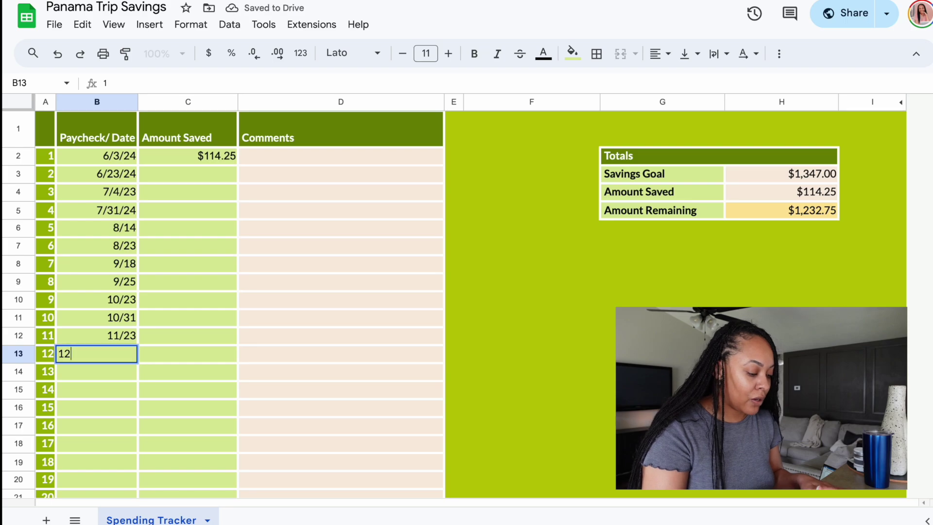
text(/12)
key(Return)
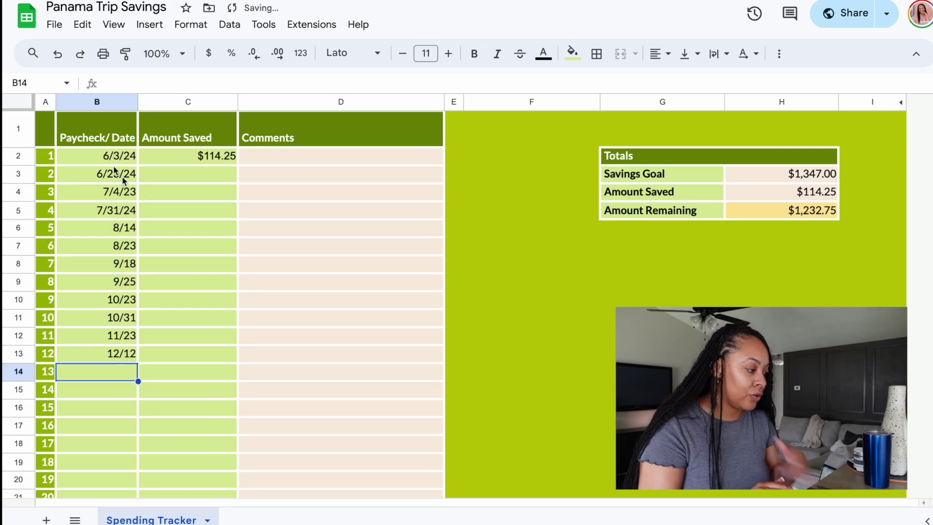
- Record $114.25 as the amount saved for the 6/23/24 paycheck in cell C3
click(201, 172)
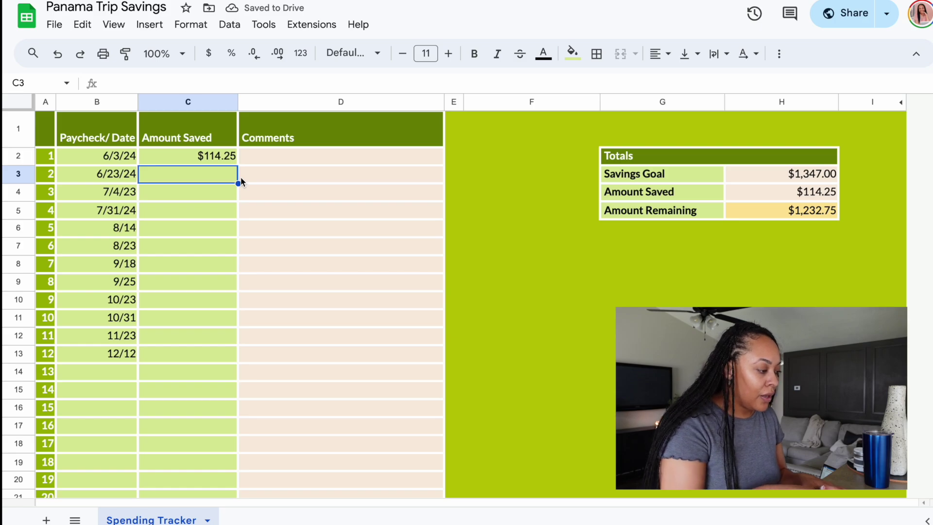
text(114/.)
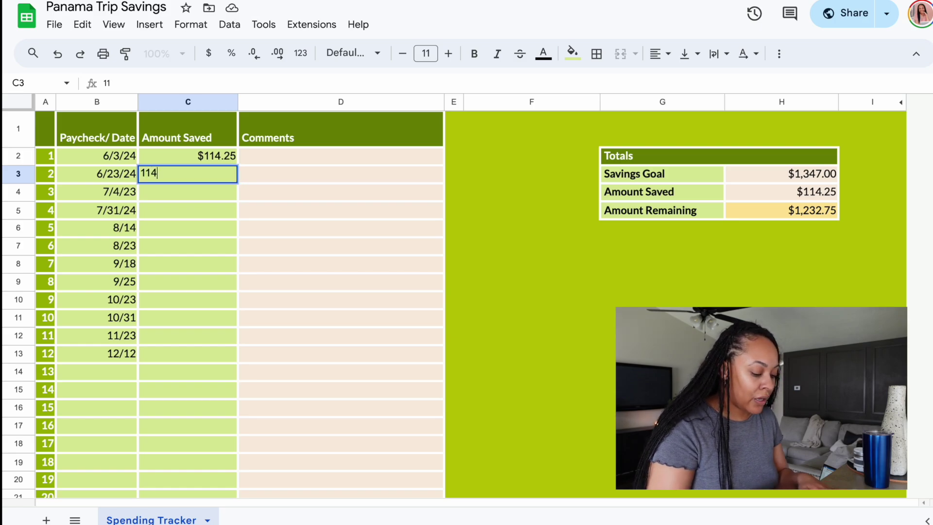
key(BackSpace)
key(BackSpace)
text(.2)
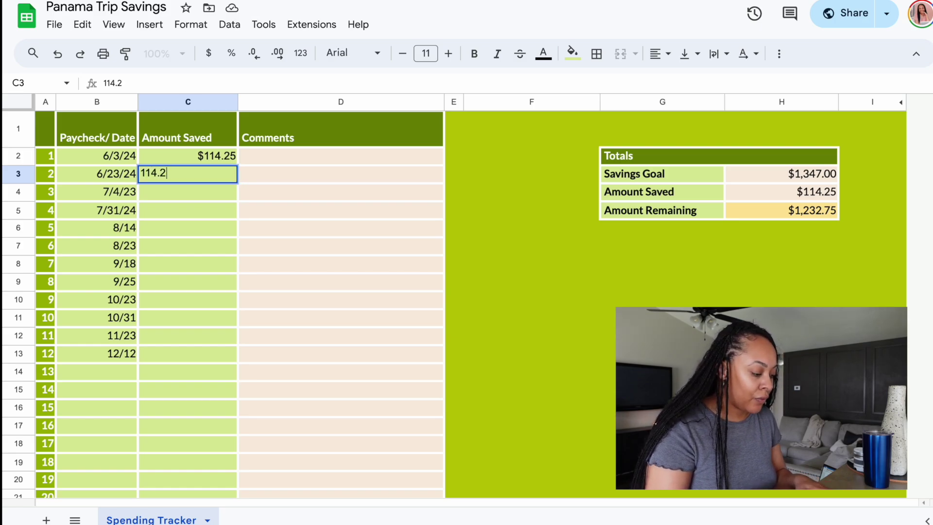
text(5)
key(Return)
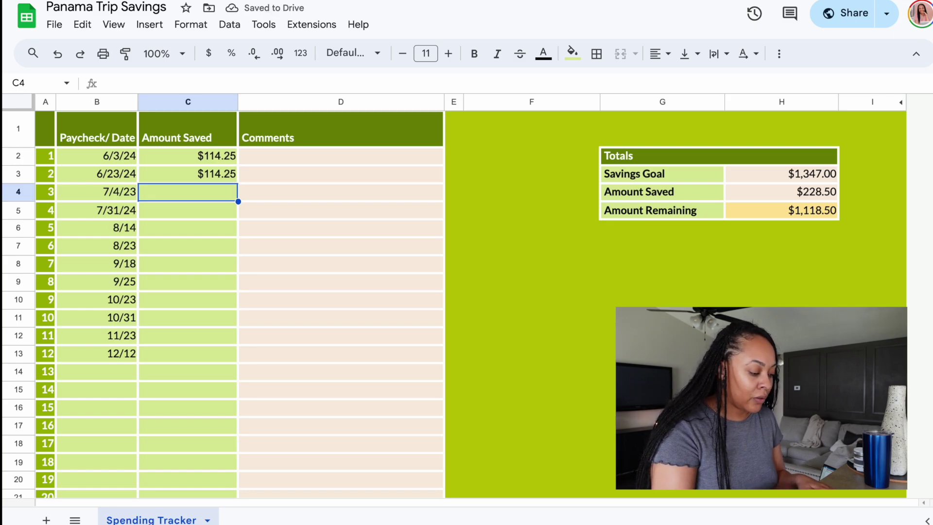
- Enter the amounts saved $50, $25, $75, $100 and $114.25 for the 7/4/23 to 9/18 paychecks in cells C4 to C8
text(50.)
key(Return)
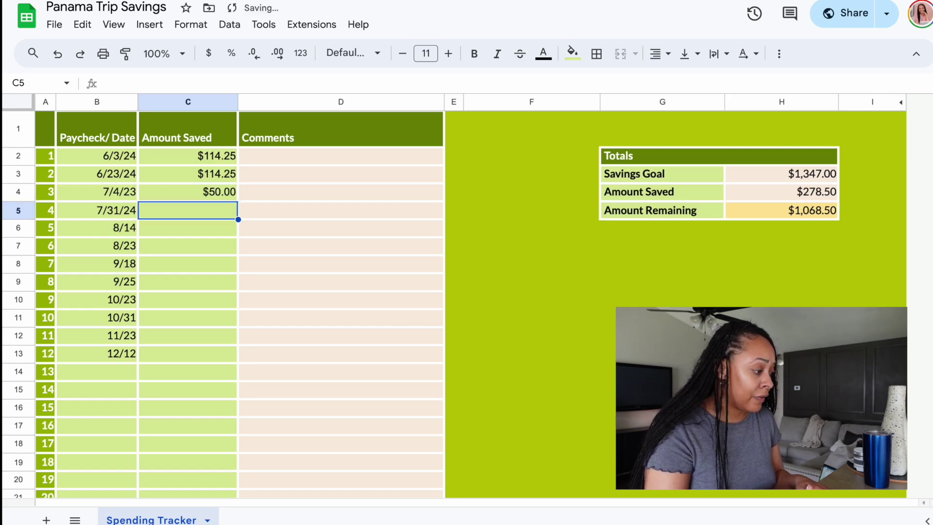
text(25)
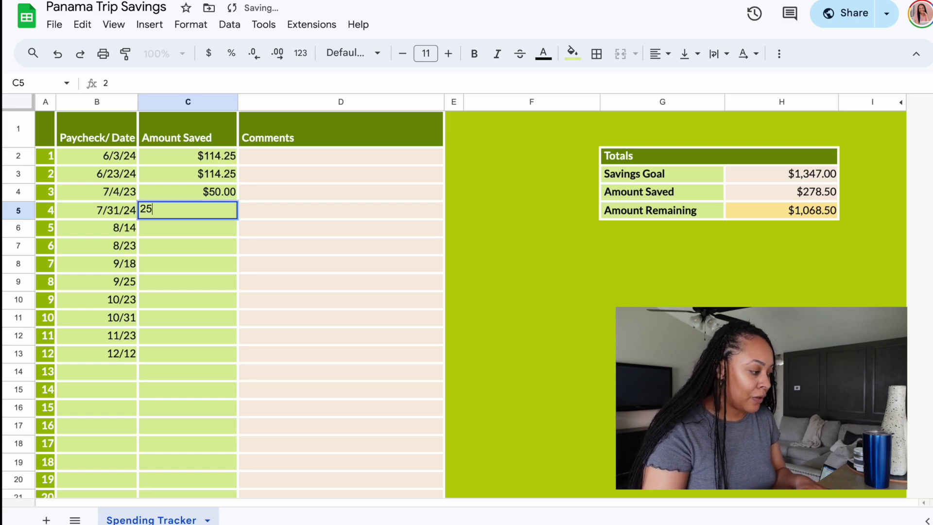
key(Return)
text(75)
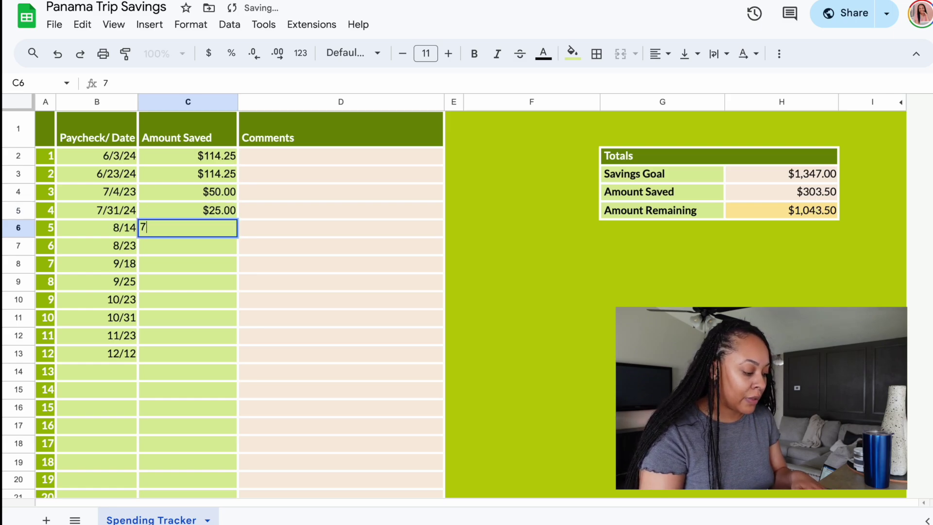
key(Return)
text(100)
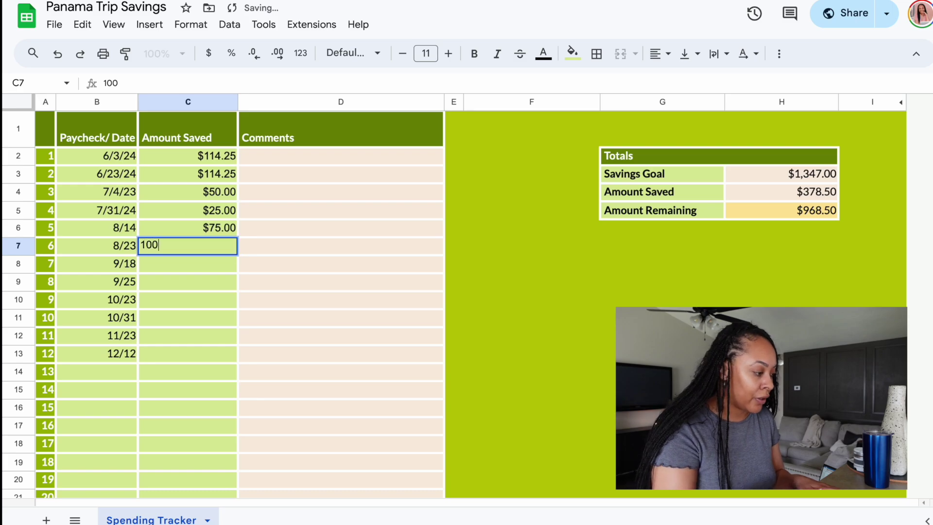
key(Return)
text(114.25)
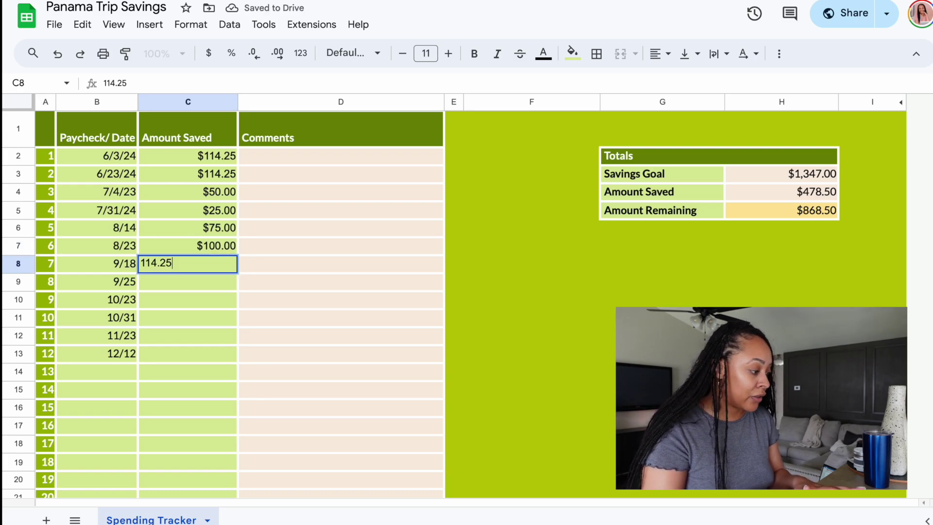
key(Return)
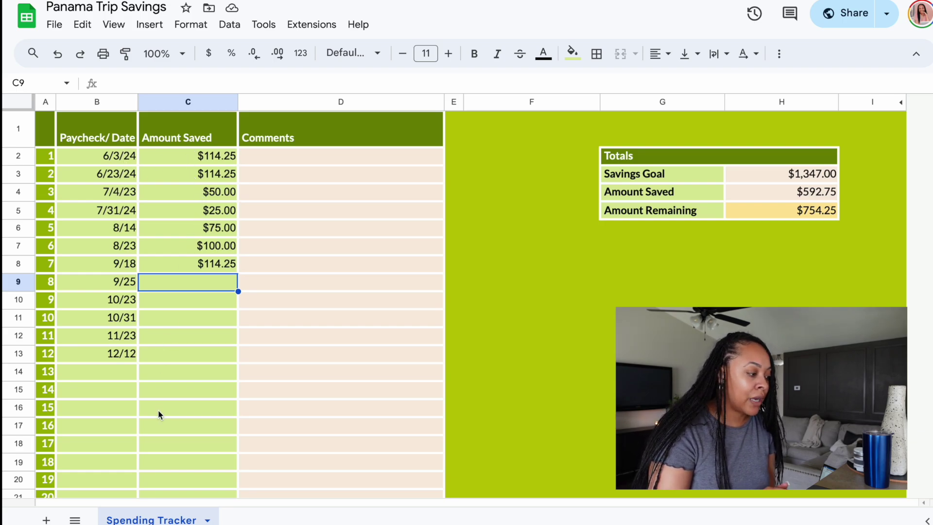
click(177, 354)
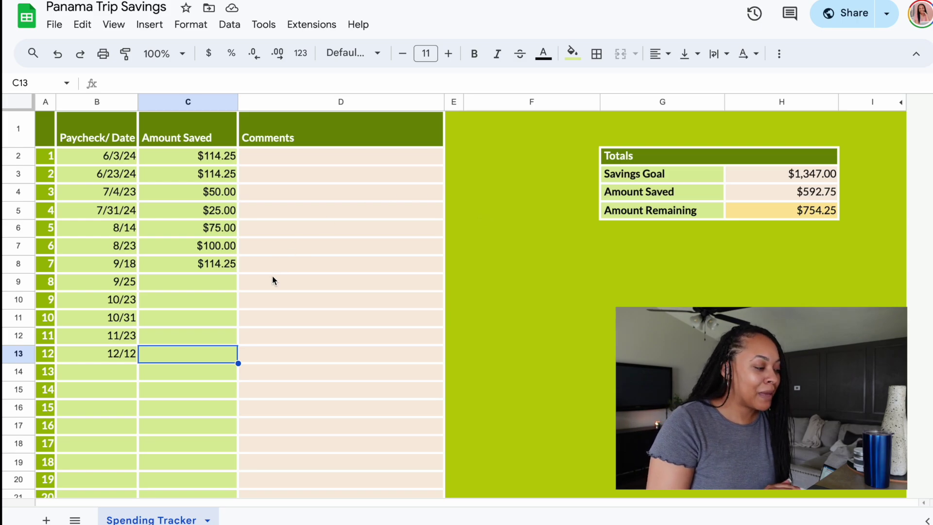
click(180, 286)
click(174, 271)
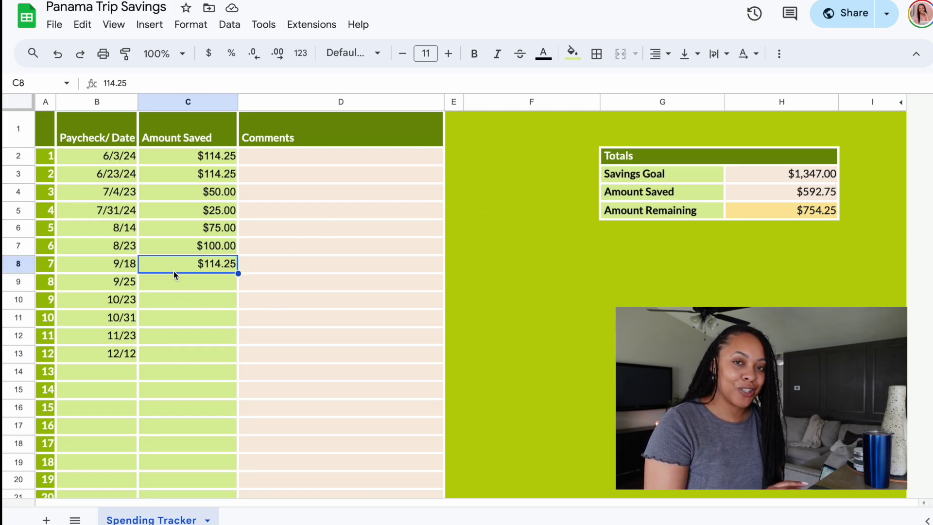
click(176, 287)
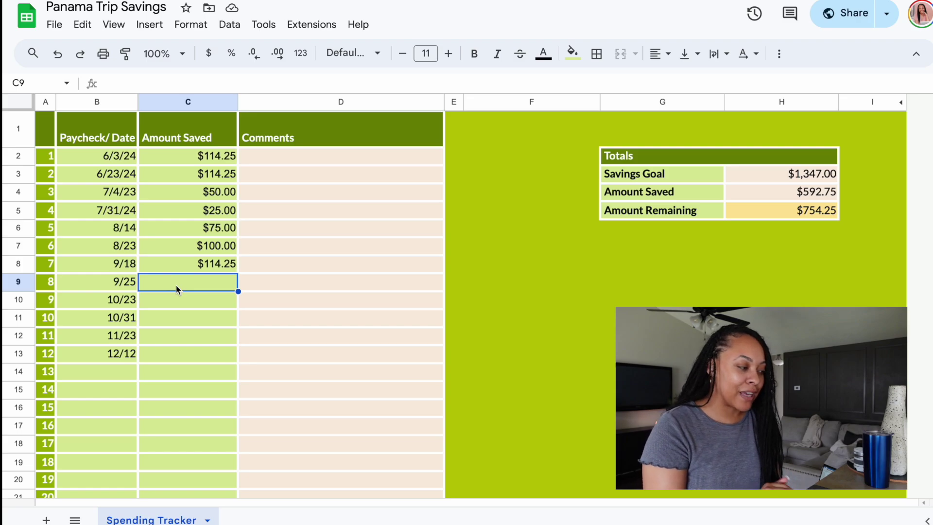